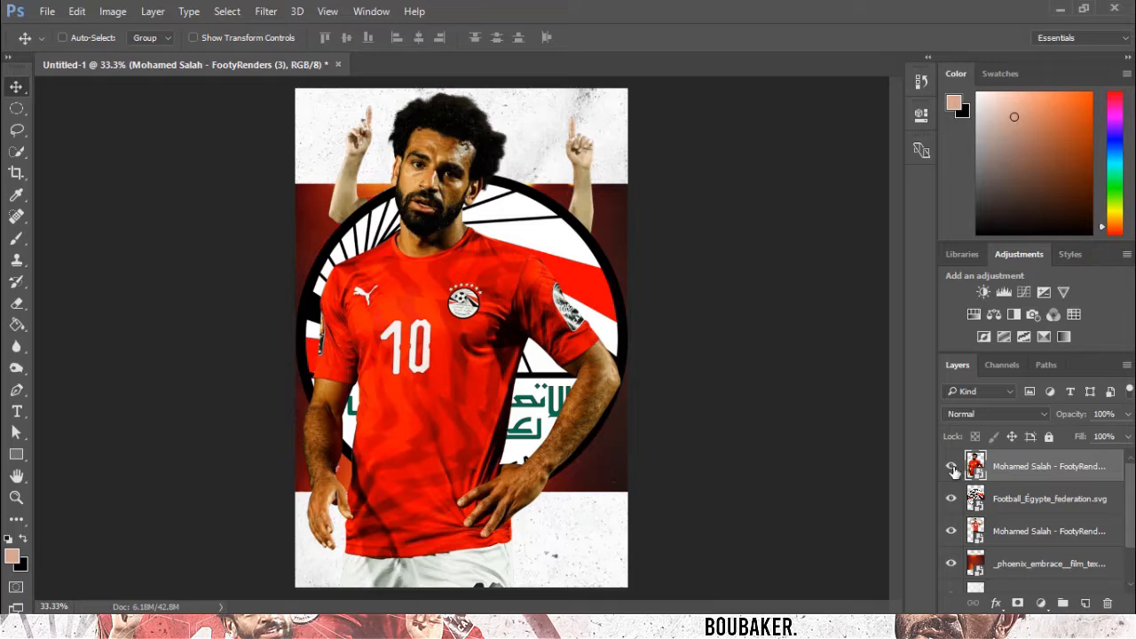
# Hide the visibility of the stacked render, logo and texture layers above the background adjustment.
pyautogui.moveTo(951, 470); pyautogui.dragTo(969, 552)
pyautogui.scroll(1, 1007, 523)
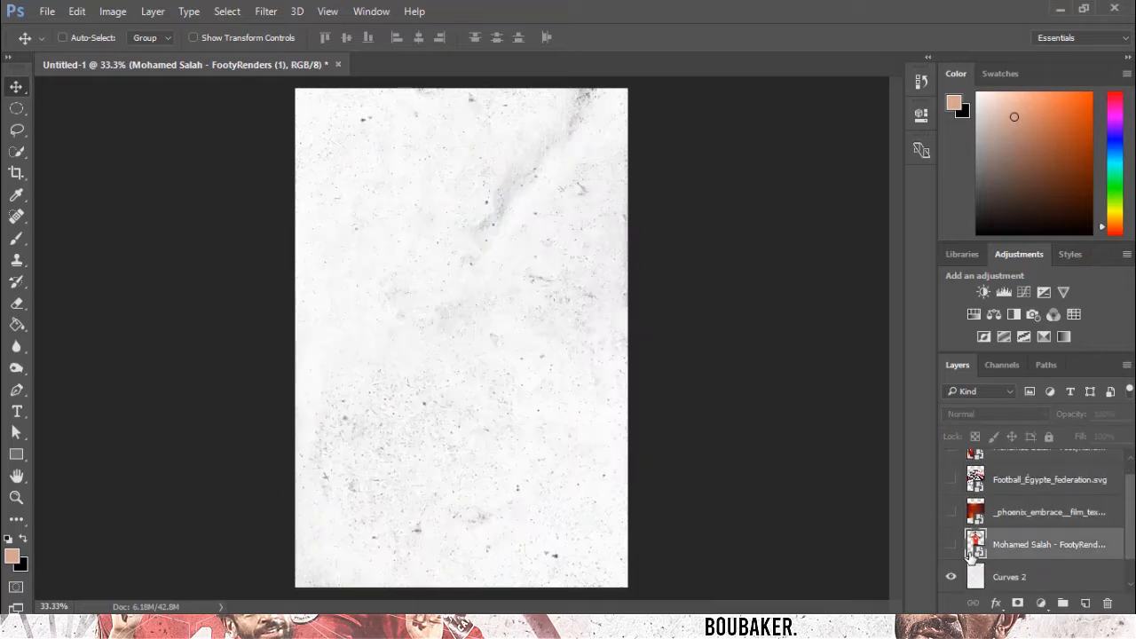
# Show the full-body Salah render and scale it down proportionally with Free Transform.
pyautogui.click(948, 544)
pyautogui.hotkey('ctrl', 't')
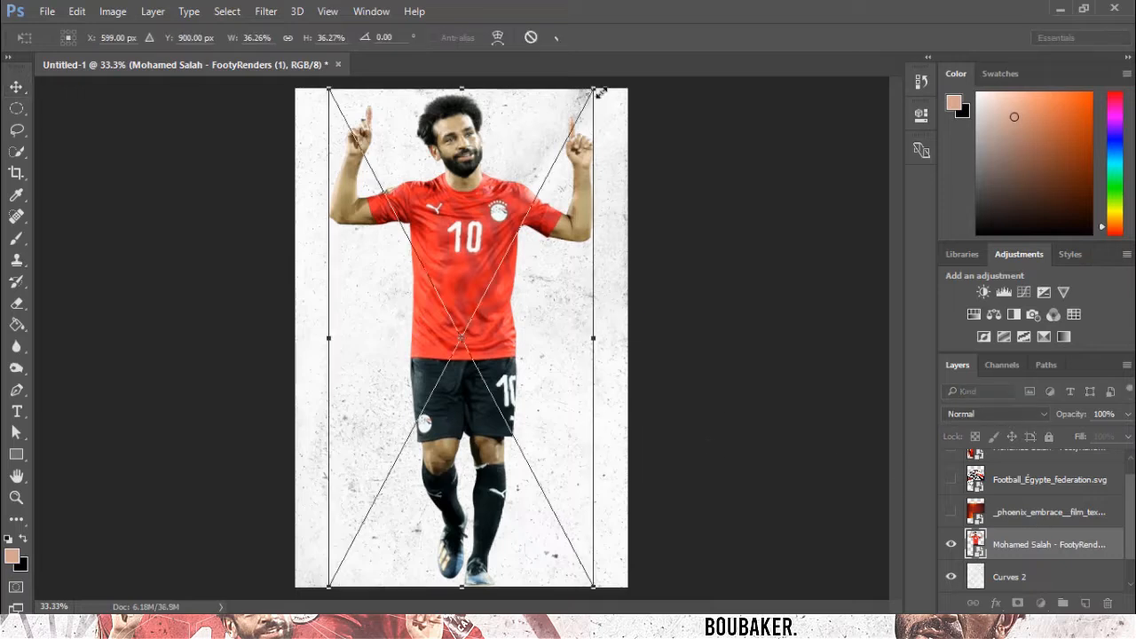
pyautogui.moveTo(623, 89); pyautogui.dragTo(554, 192)
pyautogui.press('Return')
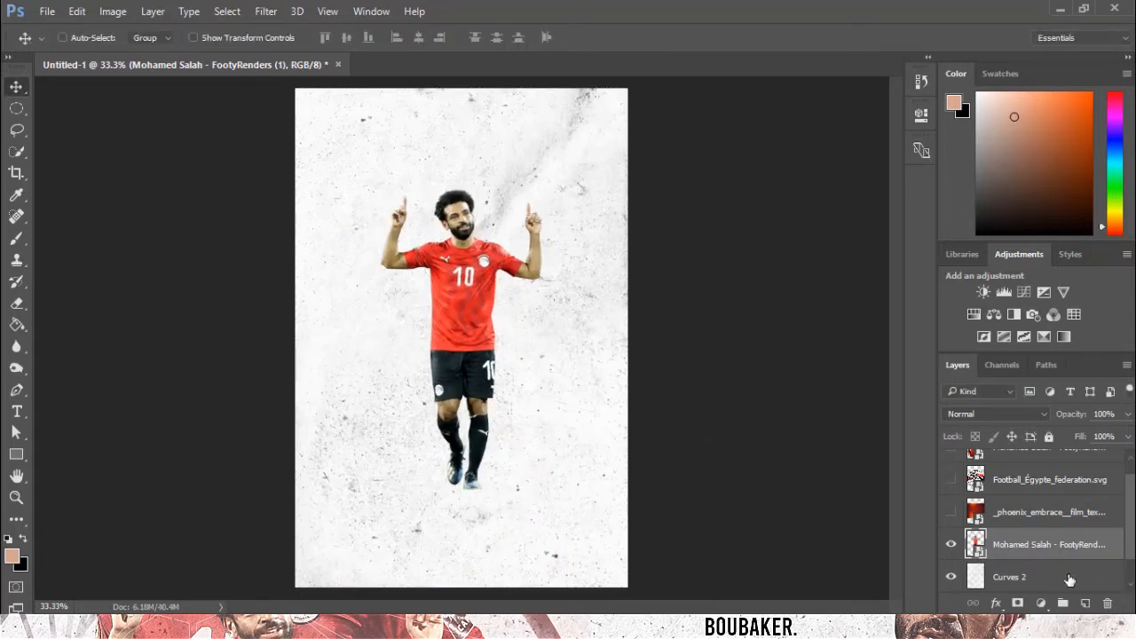
pyautogui.click(1065, 576)
pyautogui.click(1085, 603)
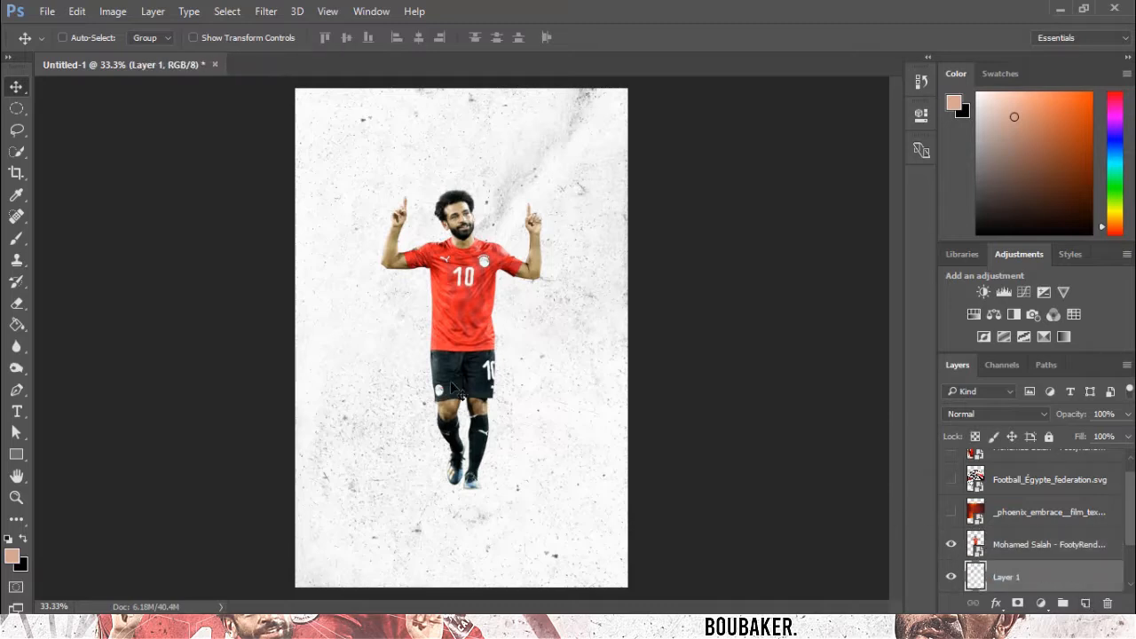
pyautogui.hotkey('ctrl', '+')
pyautogui.hotkey('ctrl', 'z')
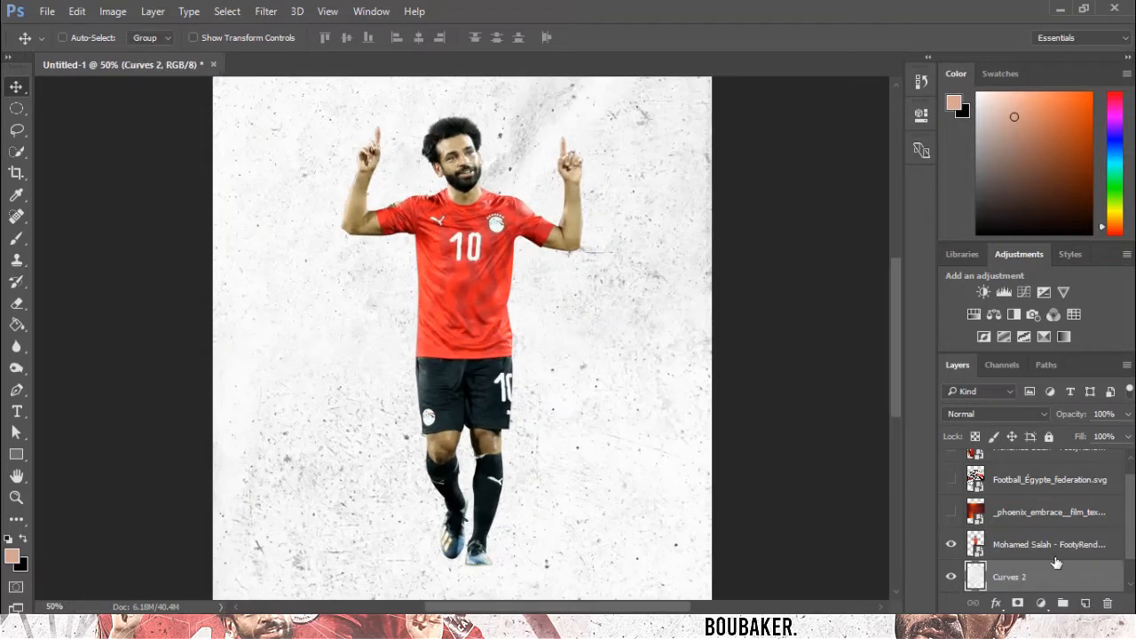
# Delete the Curves 2 adjustment layer and select the full-body Salah render layer.
pyautogui.scroll(-1, 1056, 564)
pyautogui.click(953, 544)
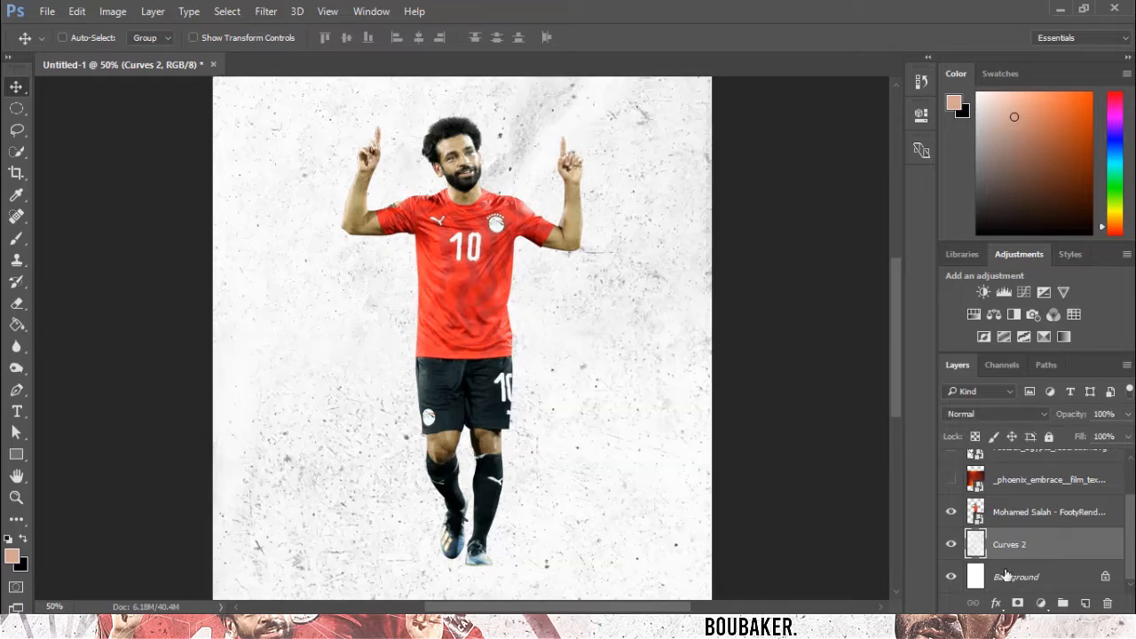
pyautogui.press('Delete')
pyautogui.click(1029, 547)
pyautogui.click(951, 545)
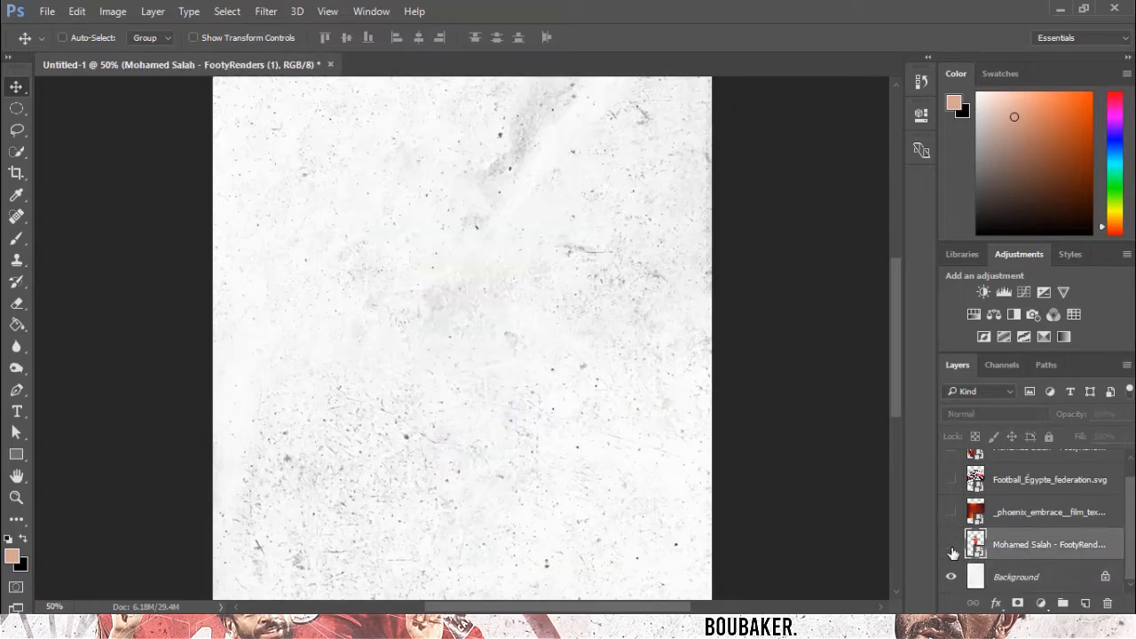
pyautogui.click(952, 546)
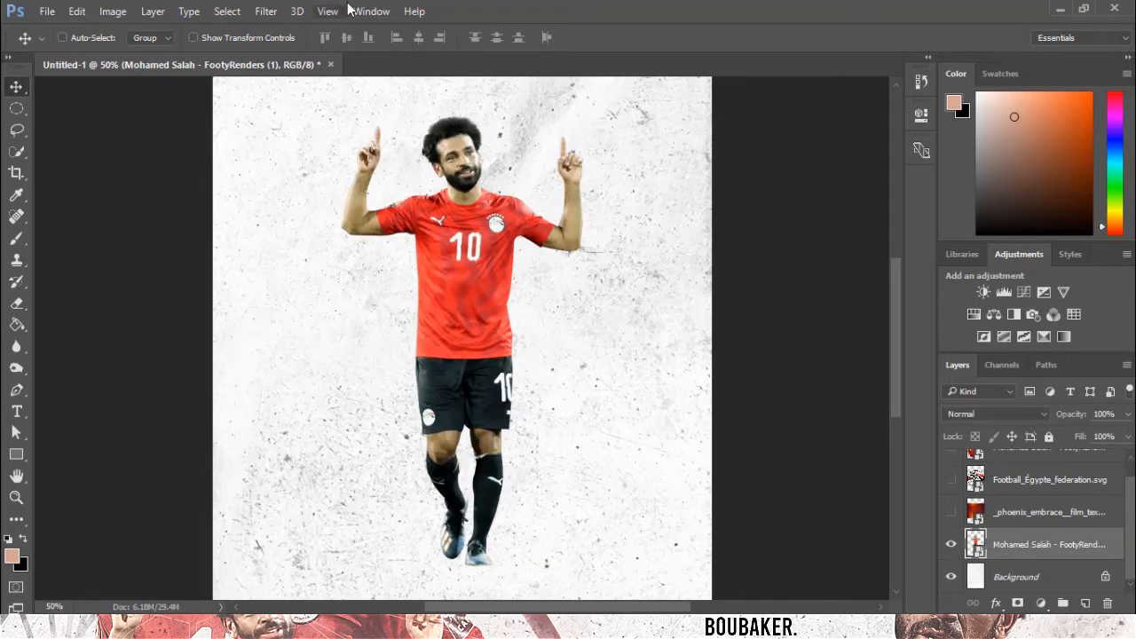
# Apply a Camera Raw Filter to the render with Contrast -25, Shadows +38, Blacks +17 and Clarity +44.
pyautogui.click(265, 11)
pyautogui.click(287, 107)
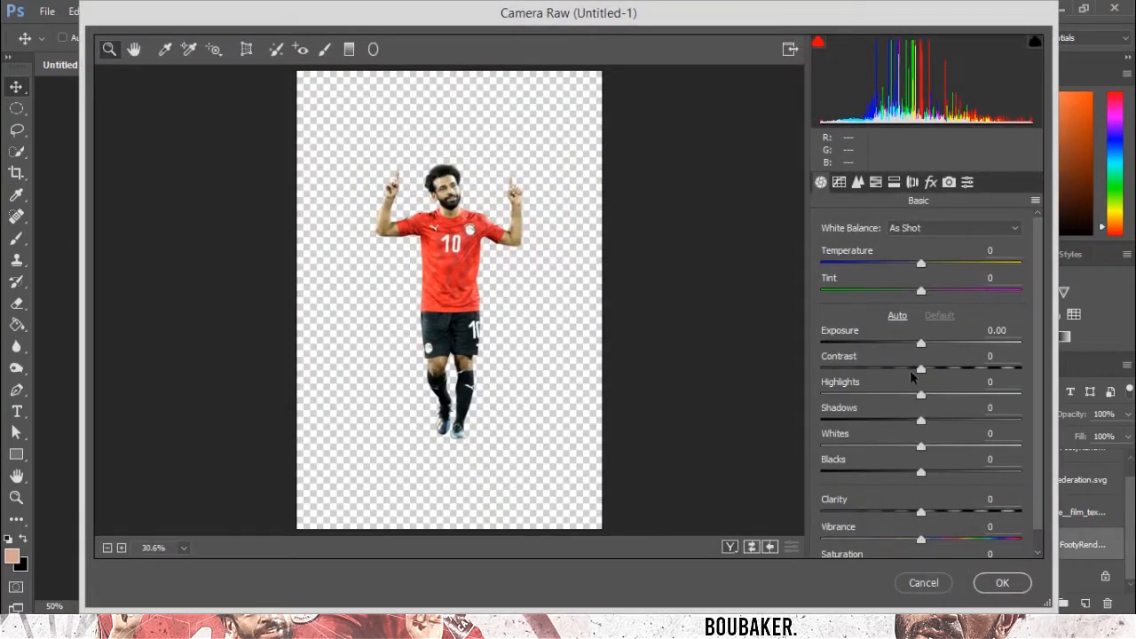
pyautogui.moveTo(910, 371); pyautogui.dragTo(896, 369)
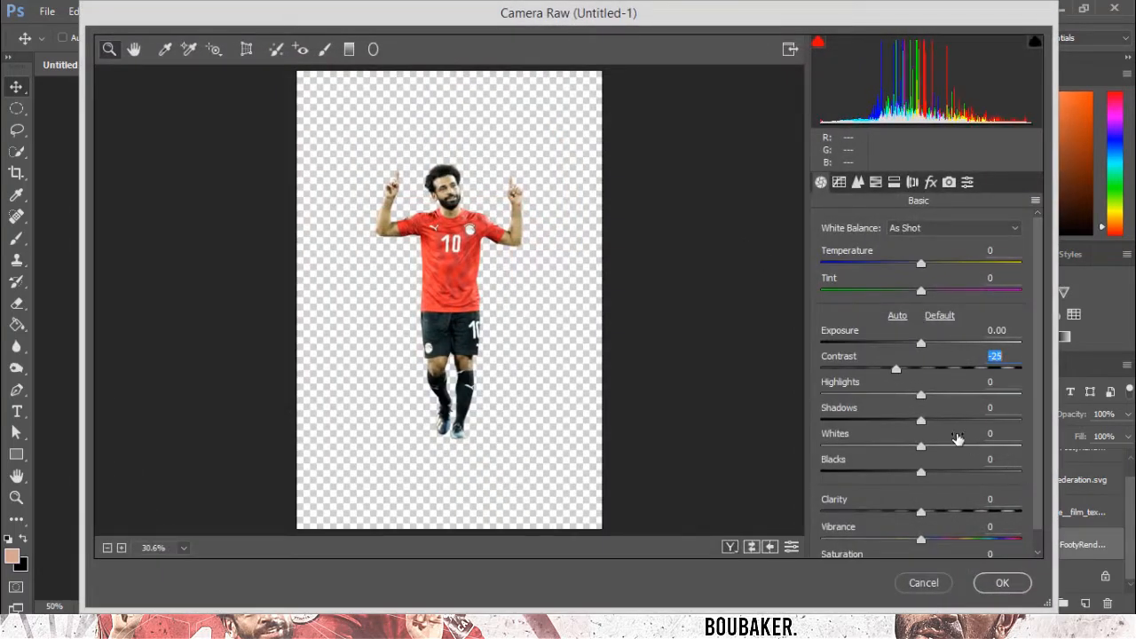
pyautogui.moveTo(968, 421); pyautogui.dragTo(958, 418)
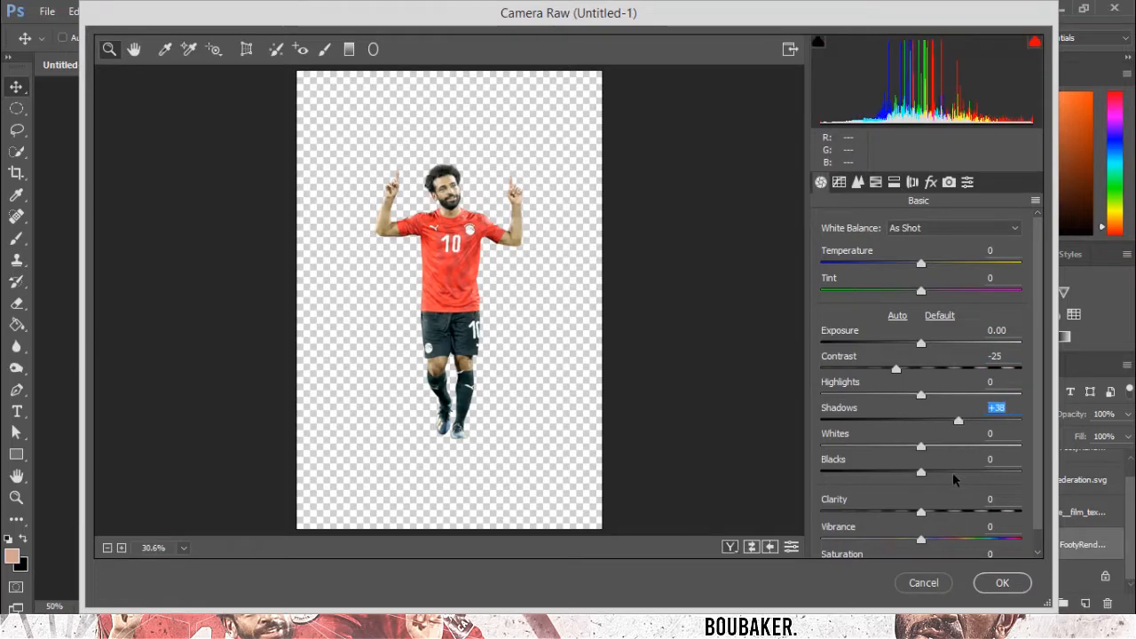
pyautogui.moveTo(923, 471); pyautogui.dragTo(911, 539)
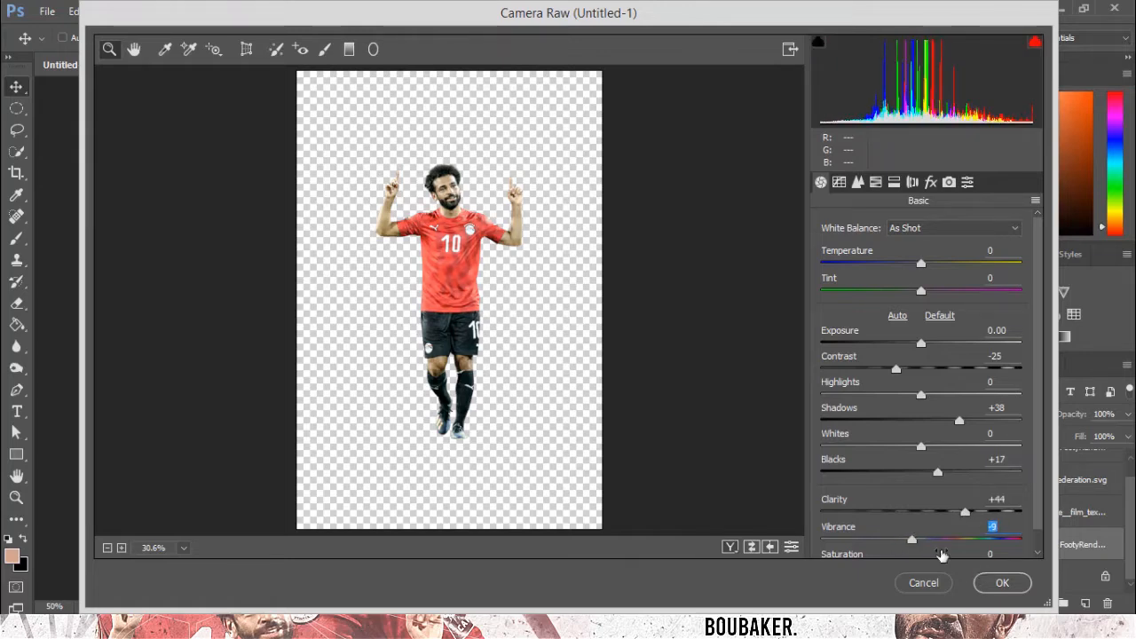
pyautogui.click(1000, 583)
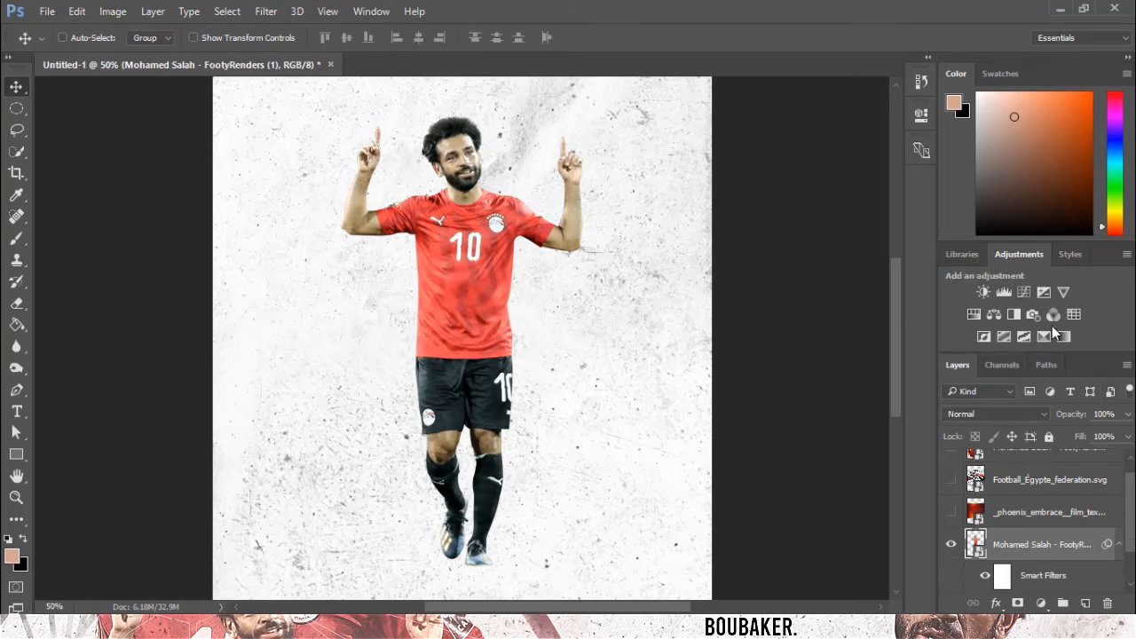
# Copy the Camera Raw filter onto the upper half-body Salah render and make that layer visible.
pyautogui.scroll(-1, 1047, 570)
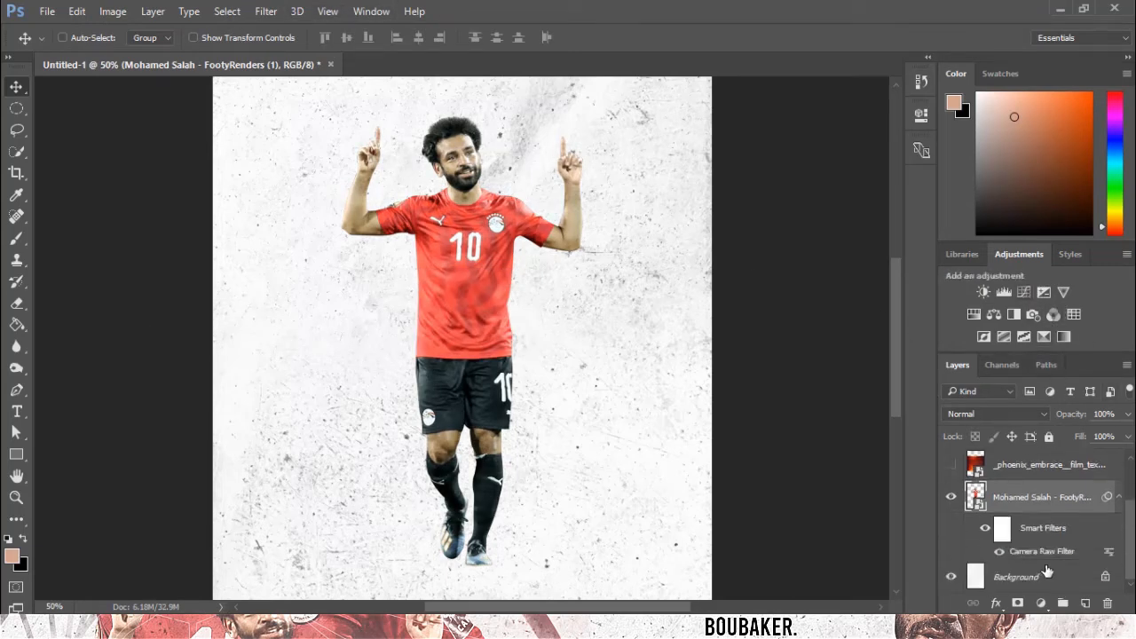
pyautogui.scroll(2, 1034, 514)
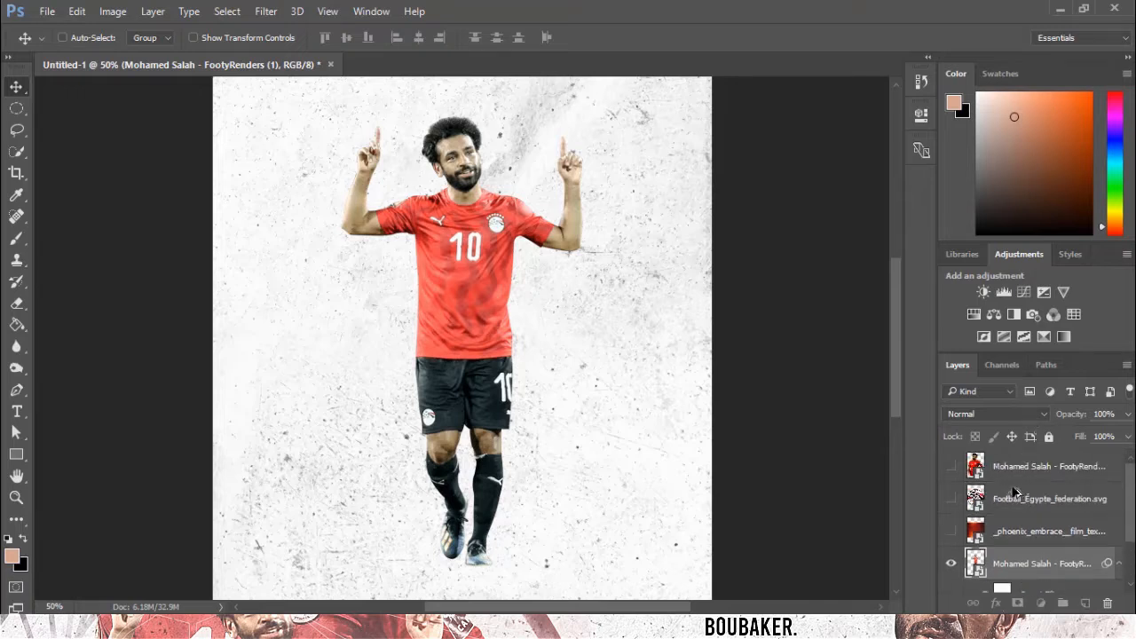
pyautogui.moveTo(1008, 466); pyautogui.dragTo(1002, 465)
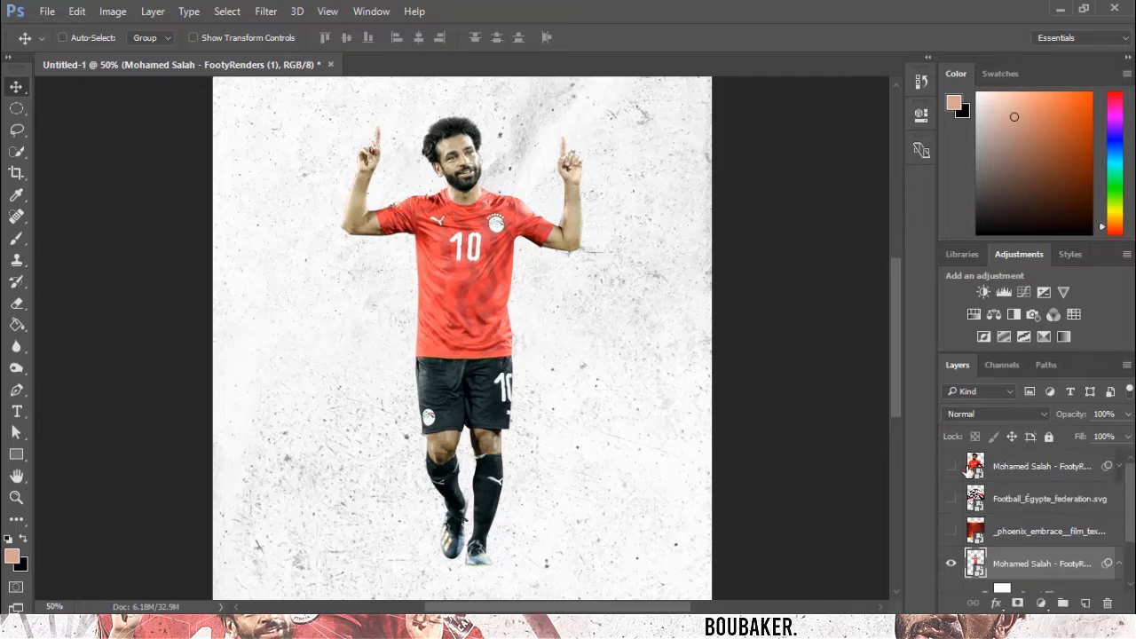
pyautogui.click(951, 466)
pyautogui.click(1061, 463)
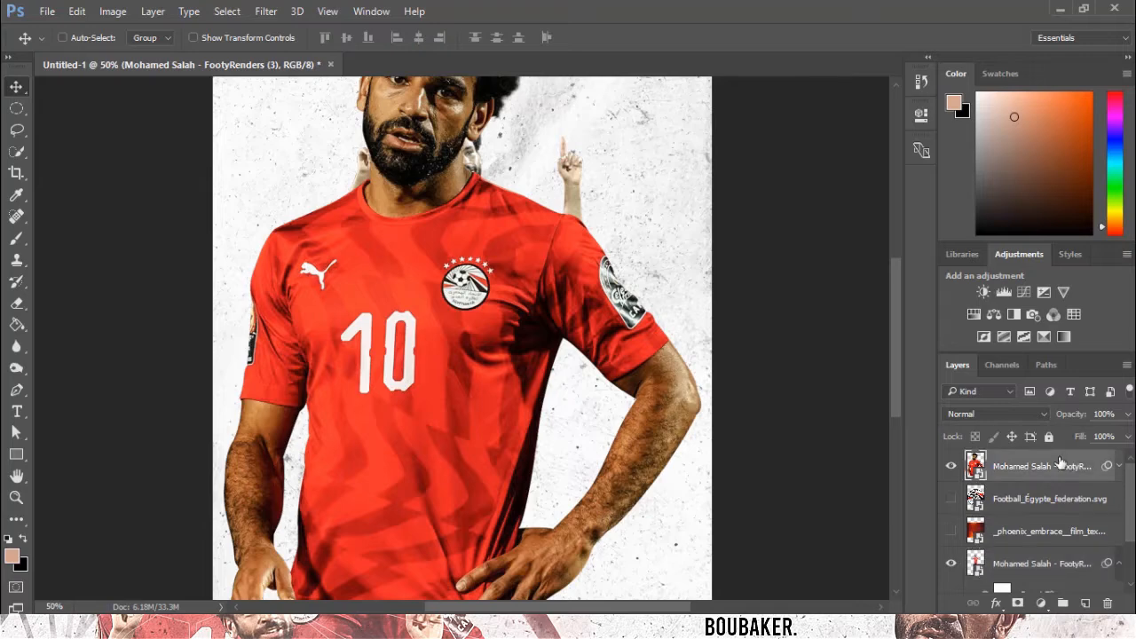
pyautogui.click(1119, 466)
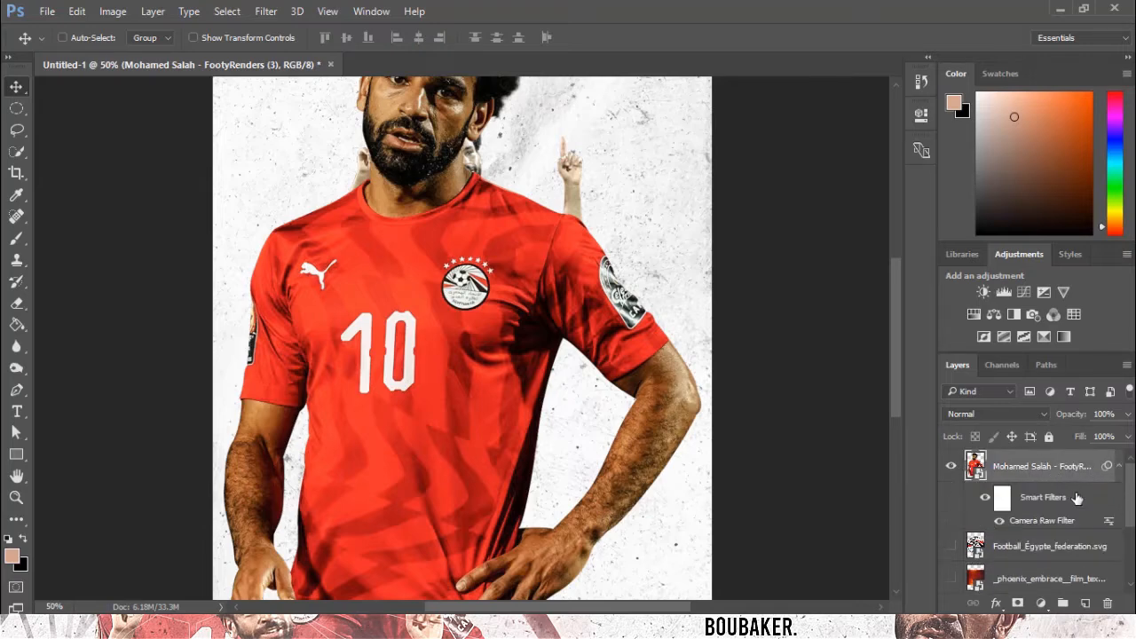
# Toggle the smart filters on the half-body render to compare the effect.
pyautogui.click(985, 500)
pyautogui.click(985, 499)
pyautogui.hotkey('ctrl', '-')
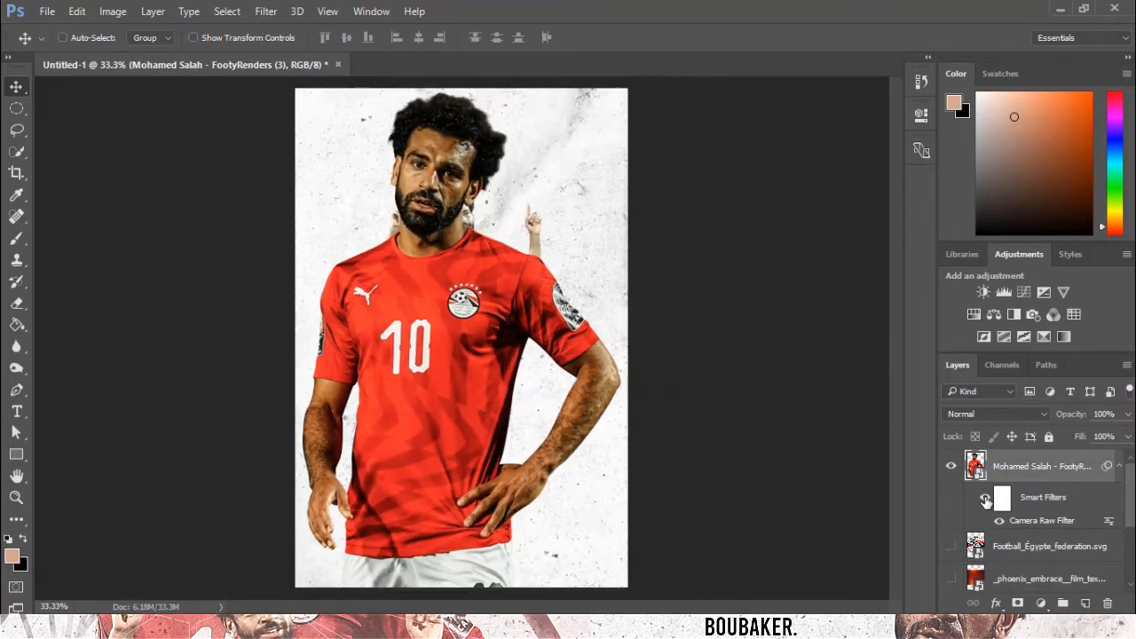
# Scale down the half-body render and move it up in the canvas with Free Transform.
pyautogui.click(1119, 467)
pyautogui.hotkey('ctrl', 't')
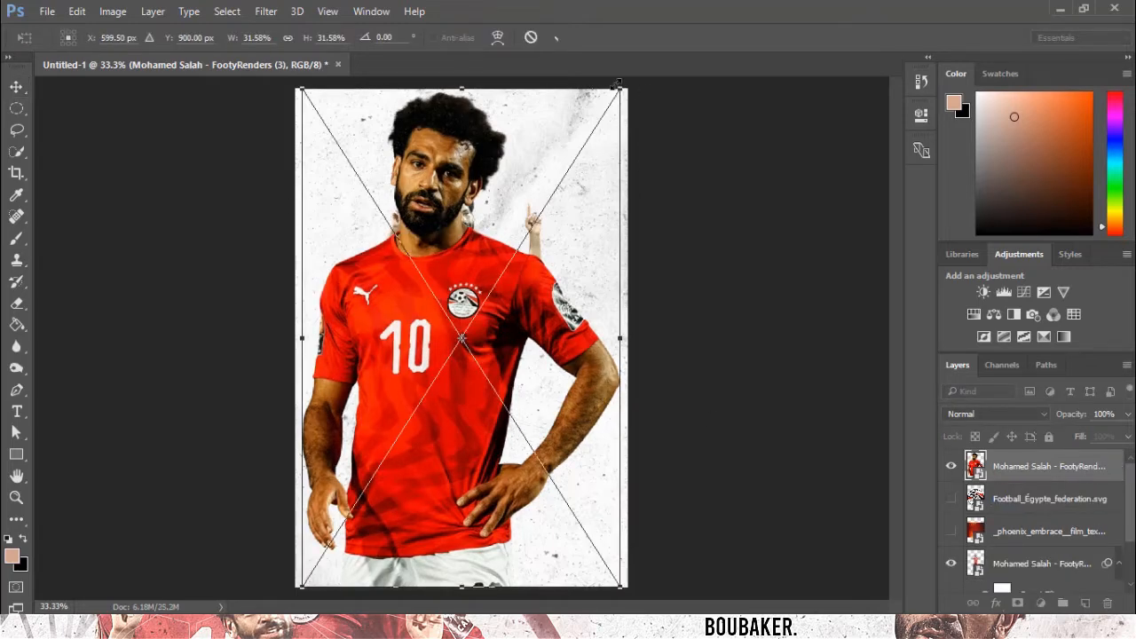
pyautogui.moveTo(616, 84); pyautogui.dragTo(578, 170)
pyautogui.moveTo(480, 320); pyautogui.dragTo(487, 235)
pyautogui.press('Return')
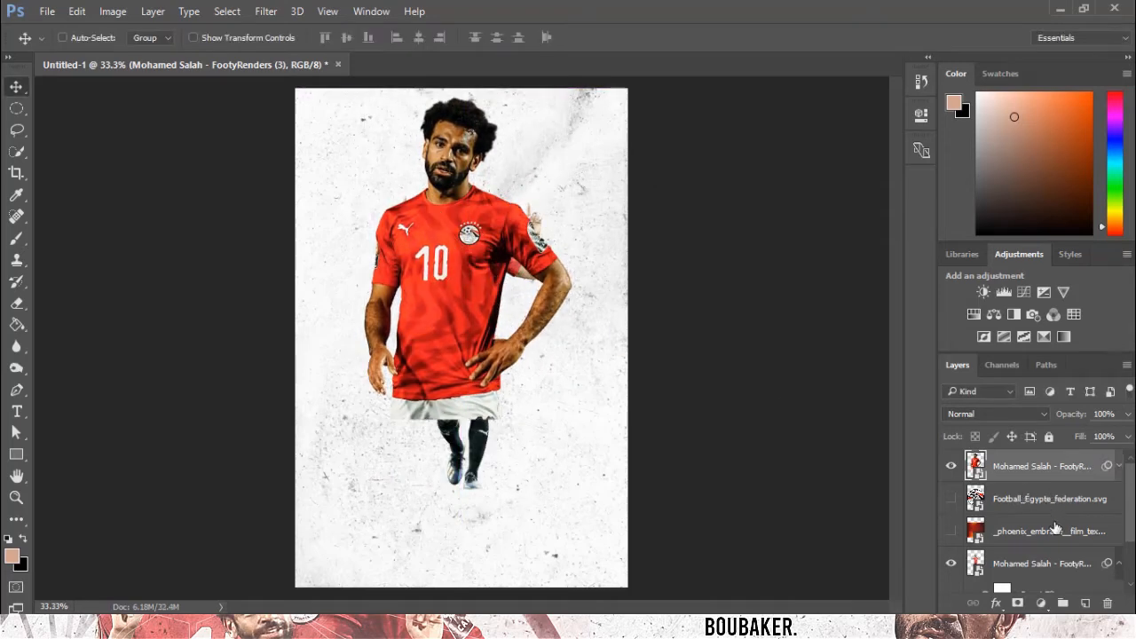
# Hide the upper half-body Salah render layer again.
pyautogui.click(1006, 563)
pyautogui.moveTo(413, 268); pyautogui.dragTo(412, 298)
pyautogui.moveTo(1047, 471); pyautogui.dragTo(983, 490)
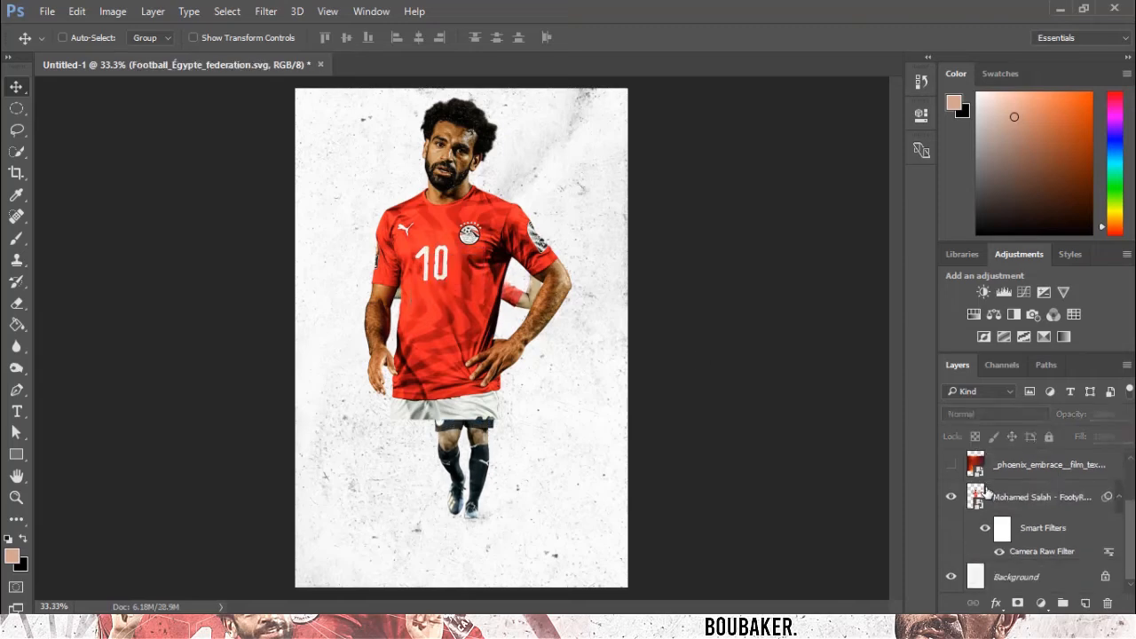
pyautogui.moveTo(1120, 500); pyautogui.dragTo(1047, 479)
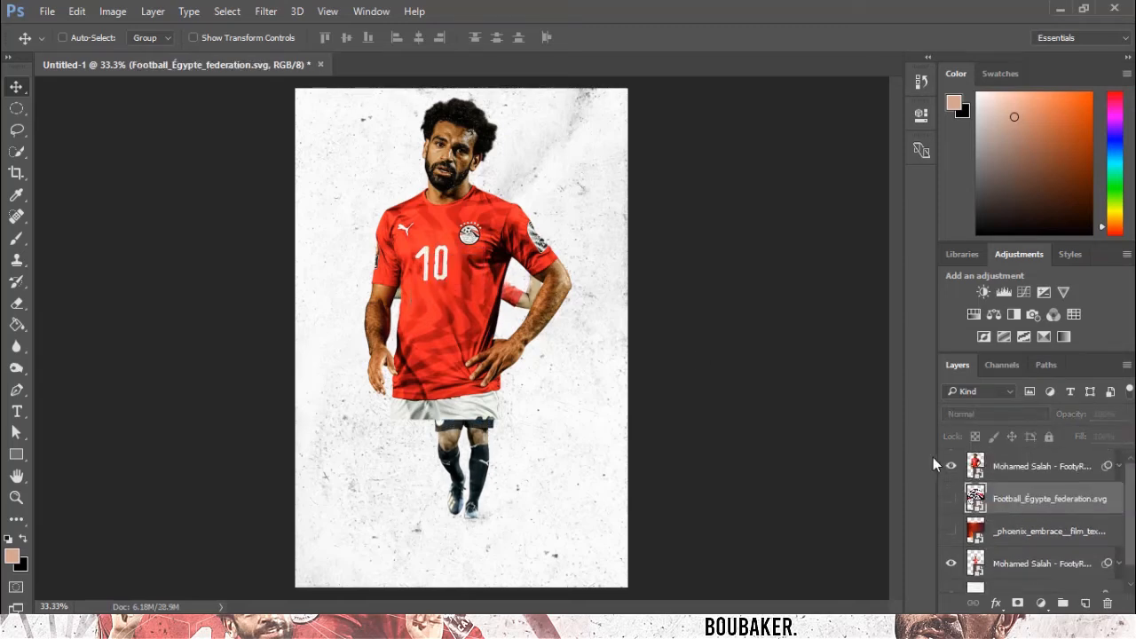
pyautogui.click(954, 467)
pyautogui.scroll(-1, 1070, 549)
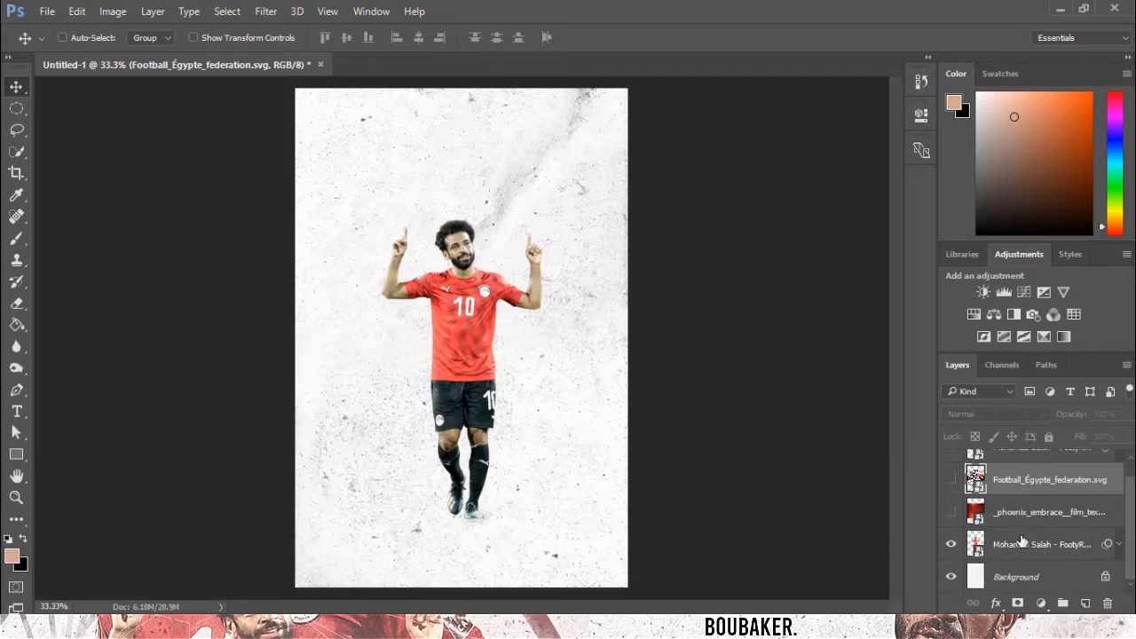
# Add a Curves adjustment clipped to the full-body render and shape an S-curve with several points.
pyautogui.click(1065, 545)
pyautogui.click(1026, 294)
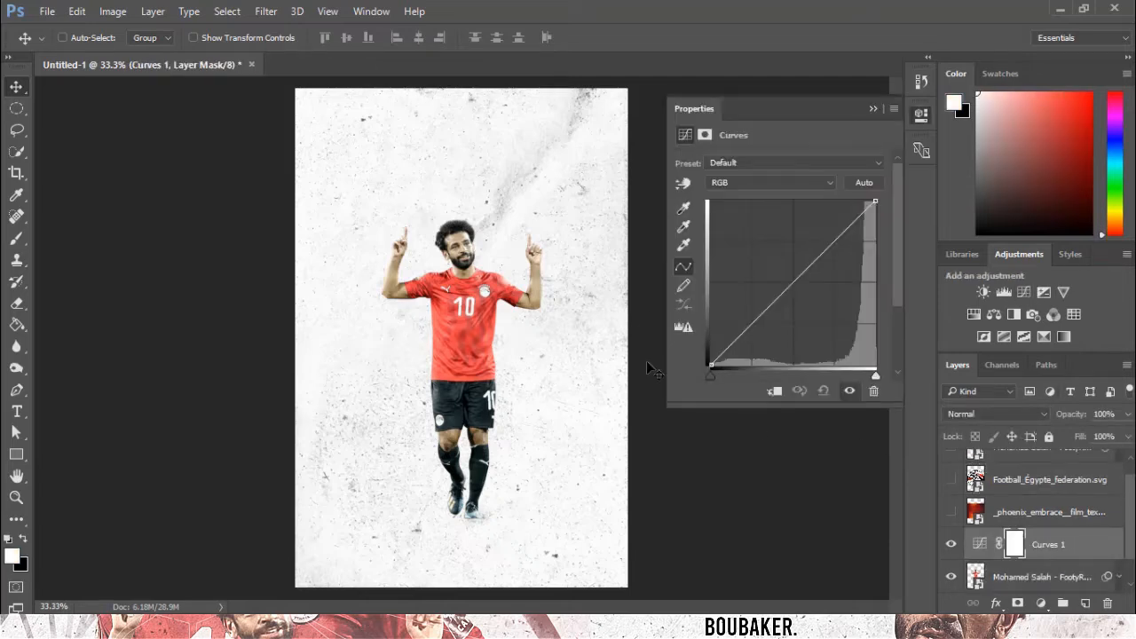
pyautogui.click(768, 390)
pyautogui.moveTo(748, 321); pyautogui.dragTo(761, 328)
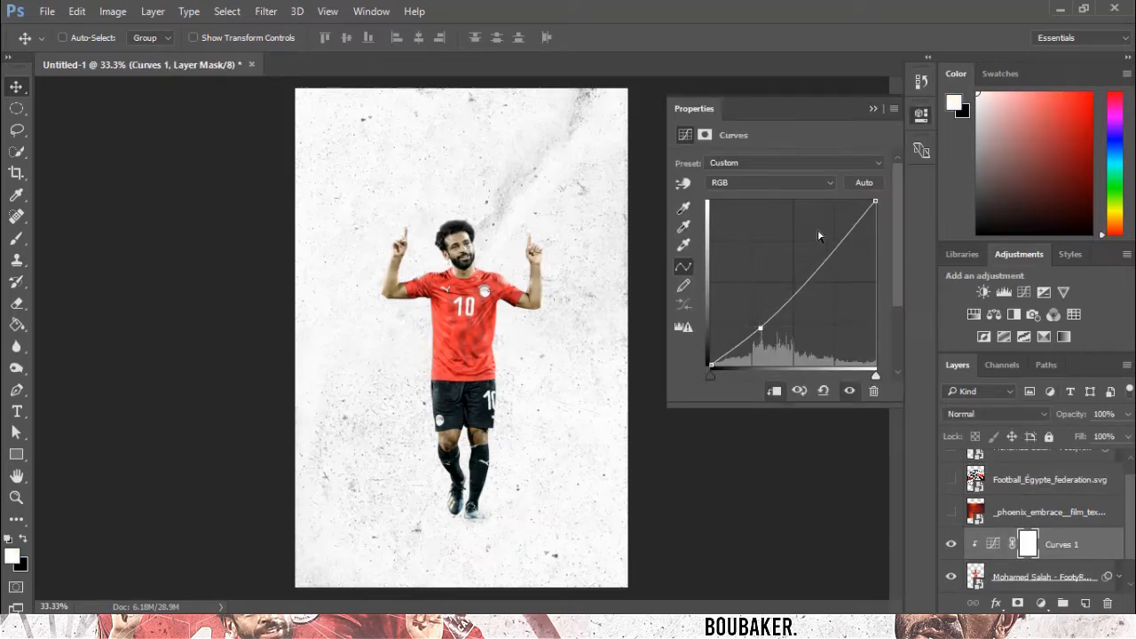
pyautogui.moveTo(818, 236)
pyautogui.mouseDown()
pyautogui.moveTo(823, 224)
pyautogui.moveTo(836, 240)
pyautogui.mouseUp()
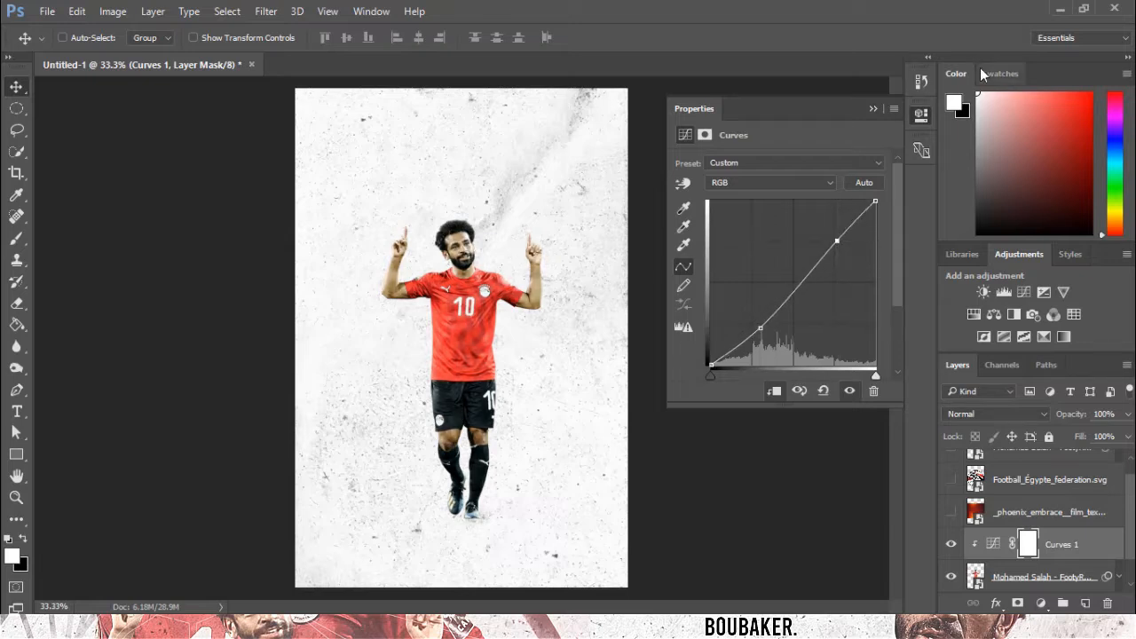
pyautogui.moveTo(788, 295); pyautogui.dragTo(797, 285)
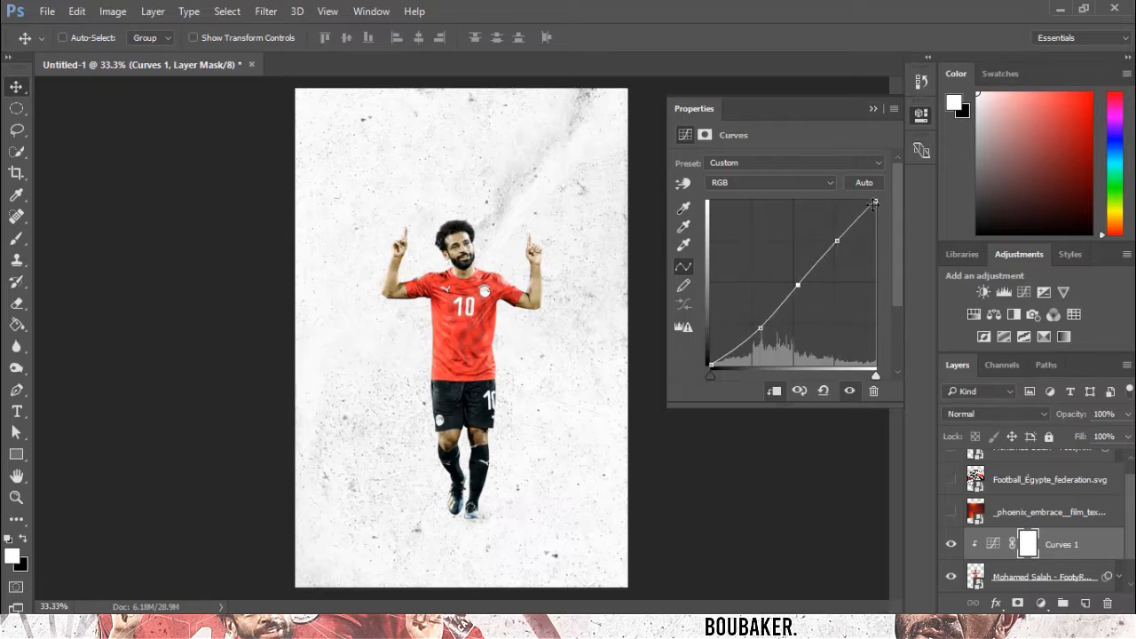
pyautogui.moveTo(858, 220); pyautogui.dragTo(855, 210)
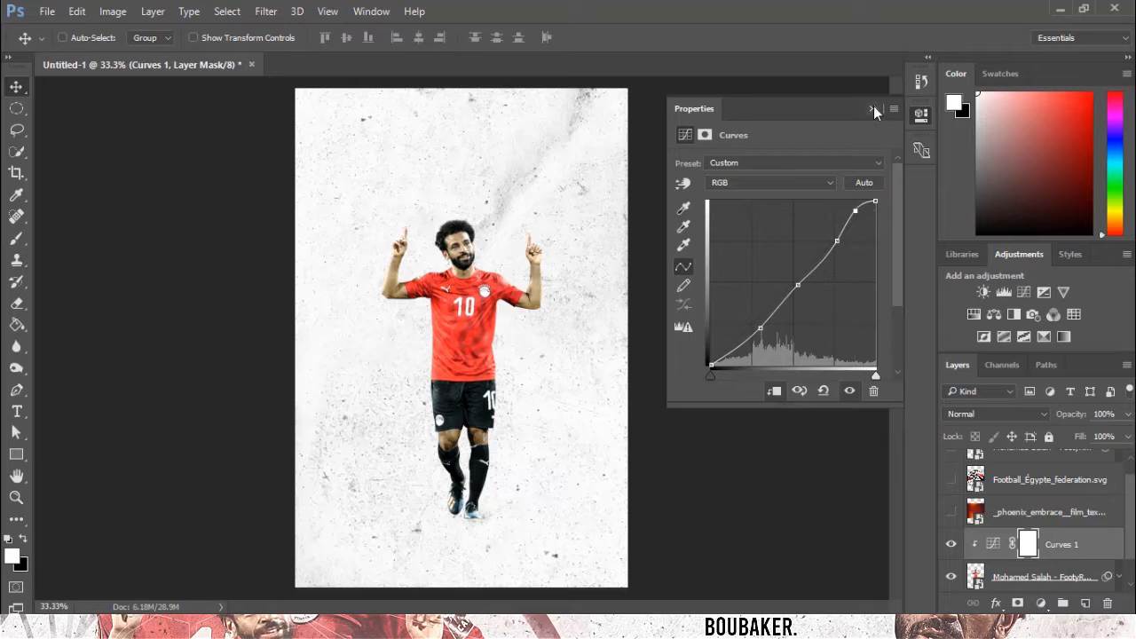
pyautogui.click(873, 108)
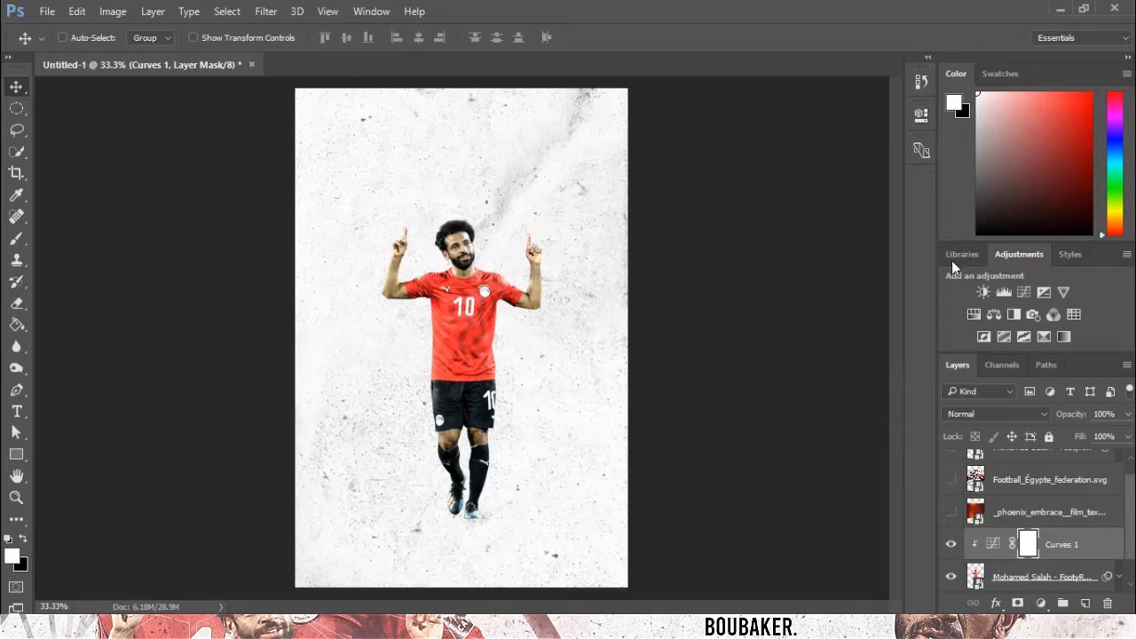
# Add a Vibrance adjustment layer with Vibrance +100 and Saturation +5.
pyautogui.click(1064, 291)
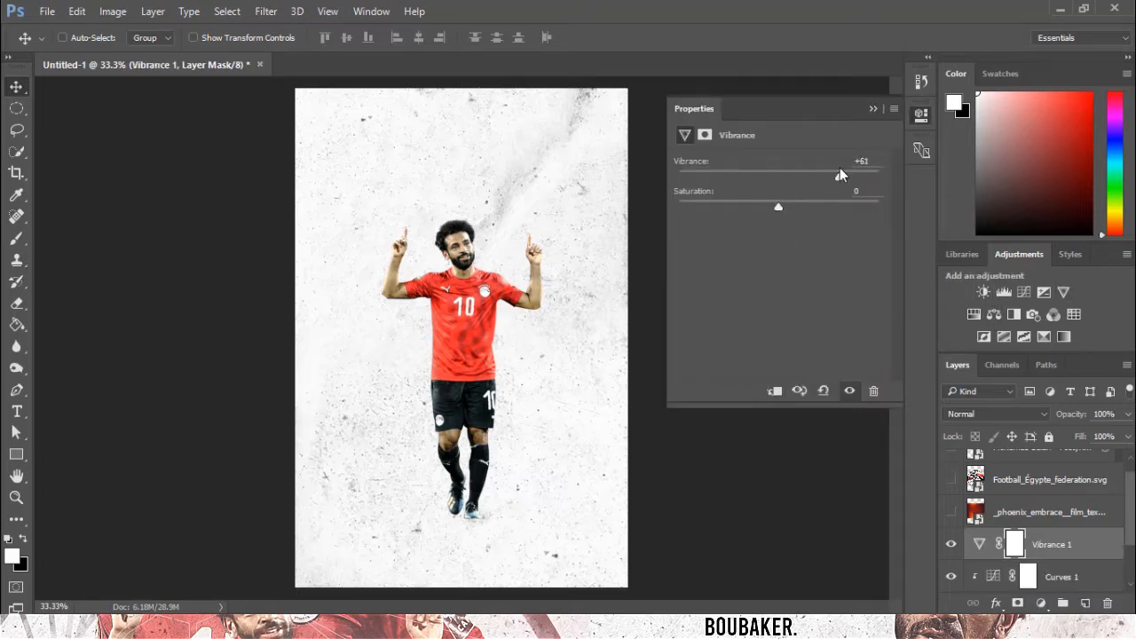
pyautogui.moveTo(839, 168); pyautogui.dragTo(876, 166)
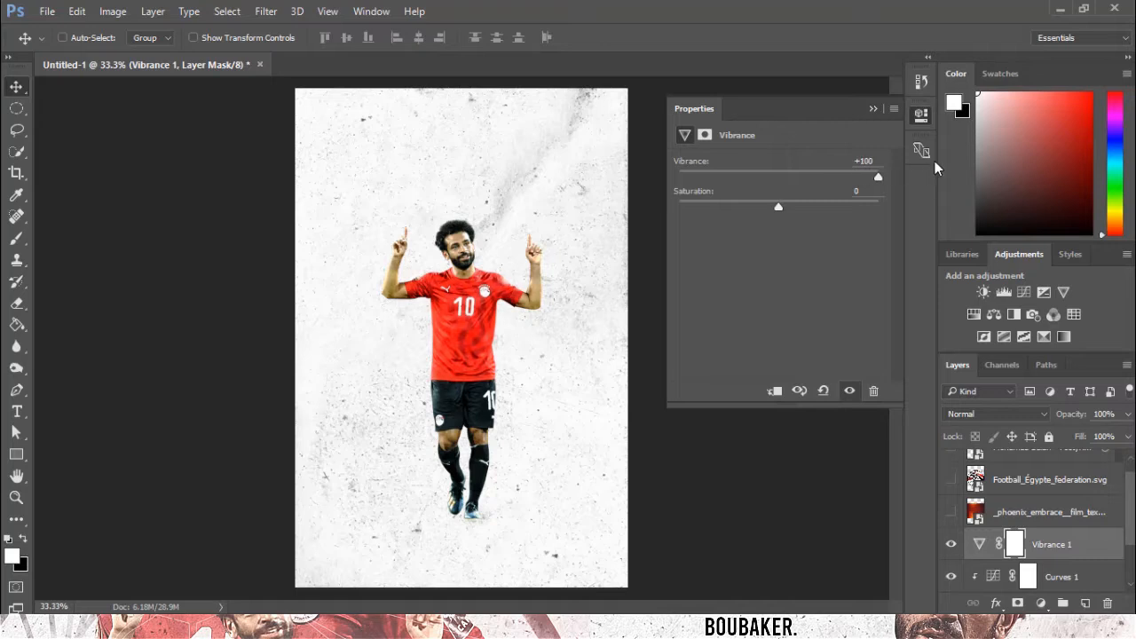
pyautogui.moveTo(796, 206); pyautogui.dragTo(783, 210)
# Group the Vibrance and Curves adjustment layers together.
pyautogui.scroll(-1, 1030, 547)
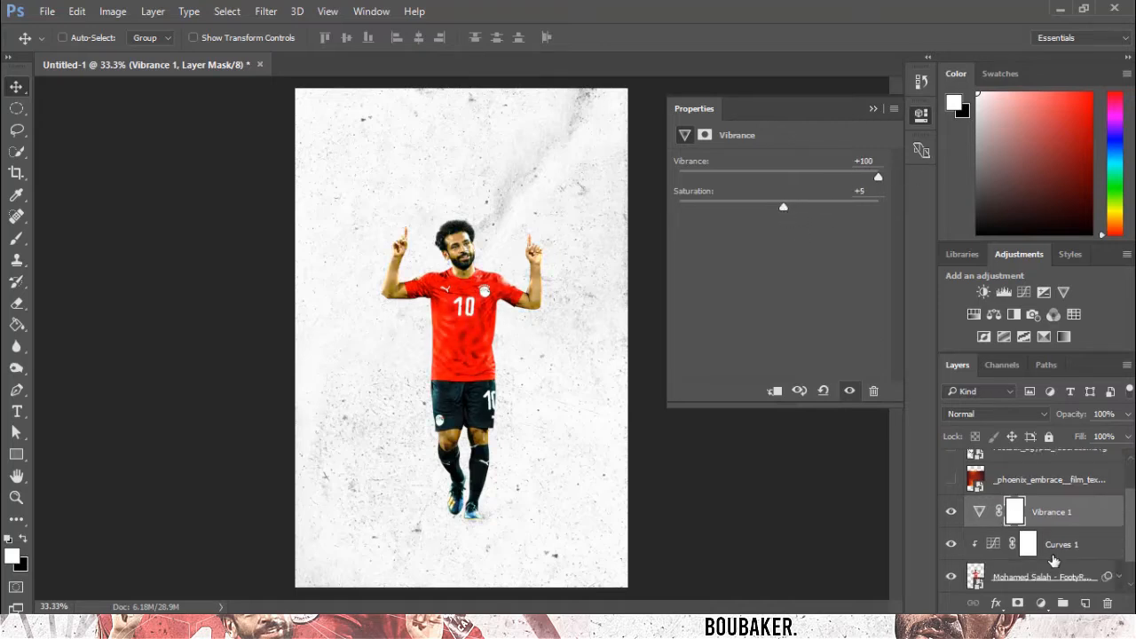
pyautogui.click(1056, 557)
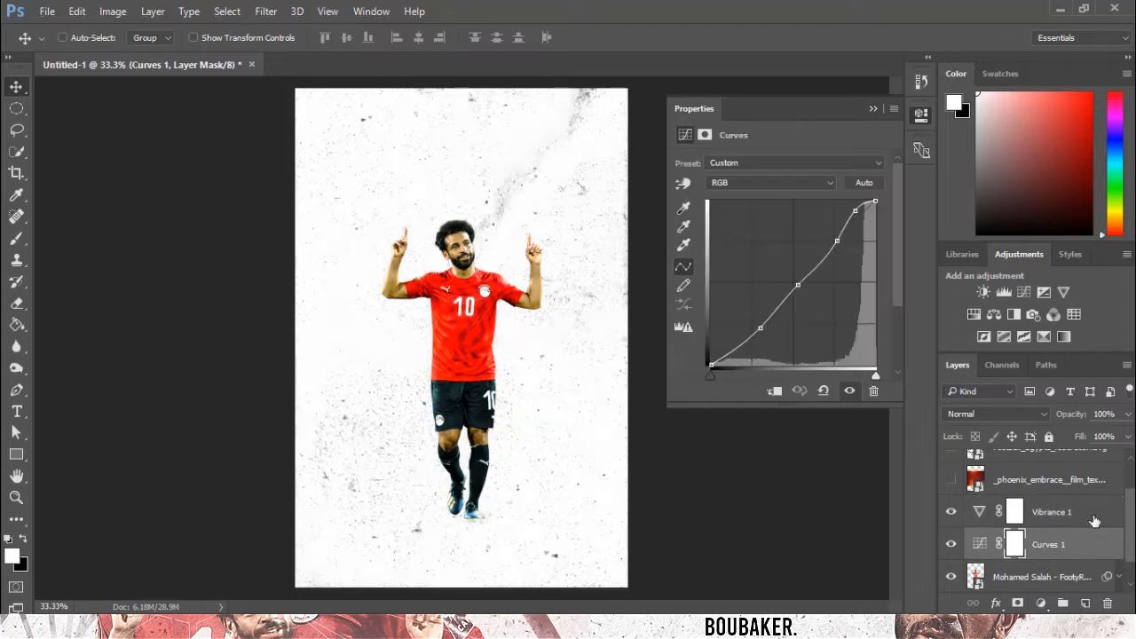
pyautogui.keyDown('shift'); pyautogui.click(1094, 521); pyautogui.keyUp('shift')
pyautogui.click(1064, 604)
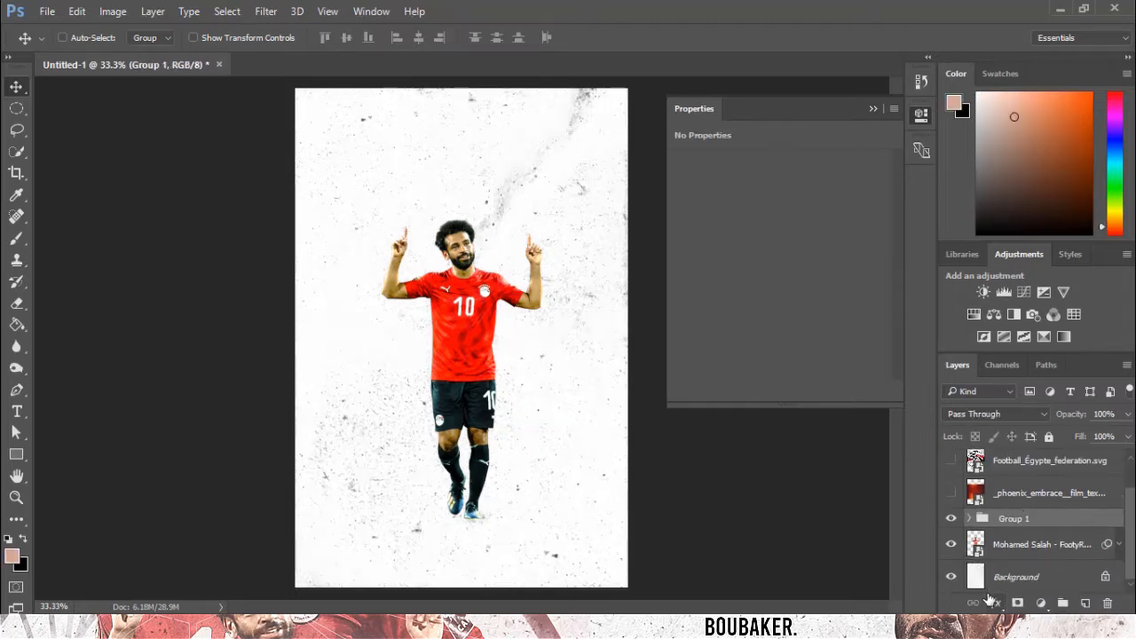
# Add a layer mask to the adjustment group and invert it to black.
pyautogui.click(1018, 603)
pyautogui.hotkey('ctrl', '+')
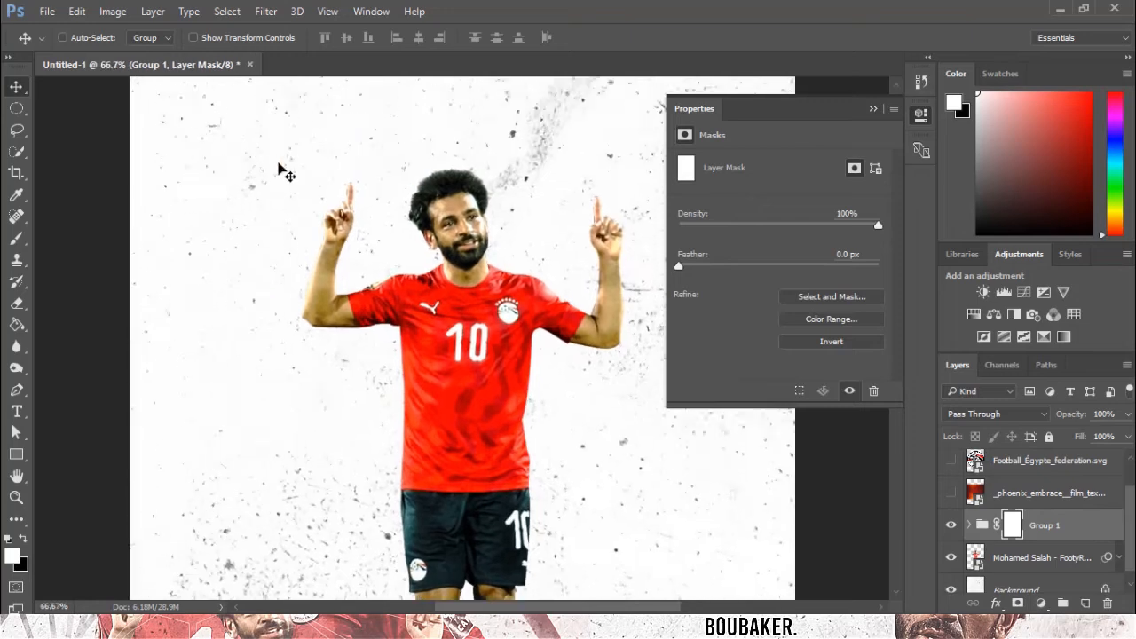
pyautogui.scroll(2, 844, 421)
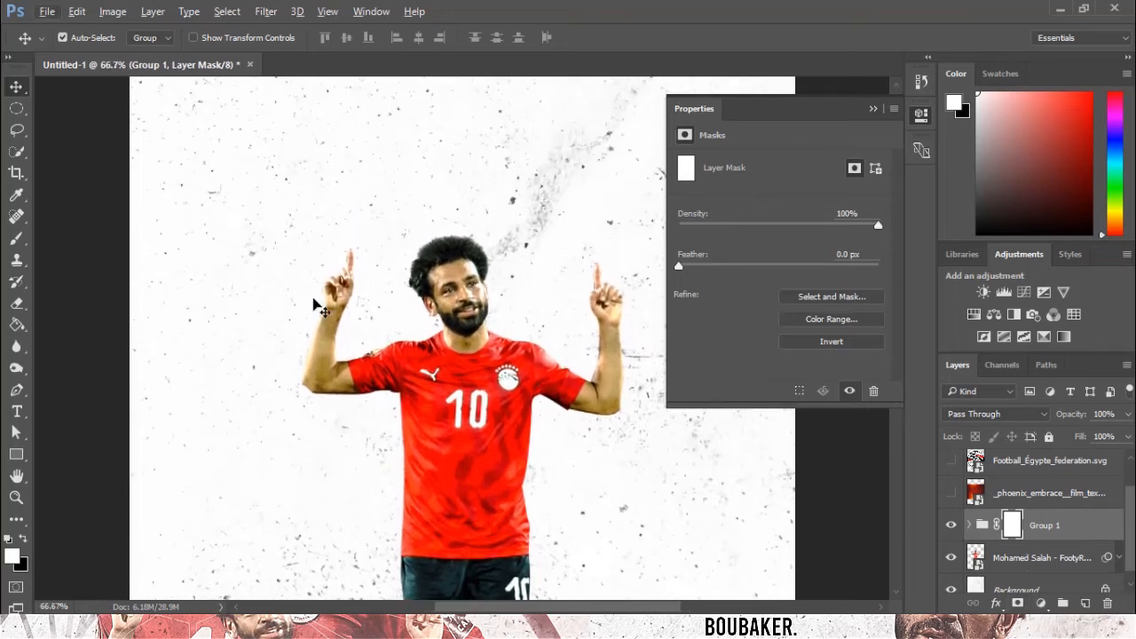
pyautogui.hotkey('ctrl', '+')
pyautogui.click(17, 238)
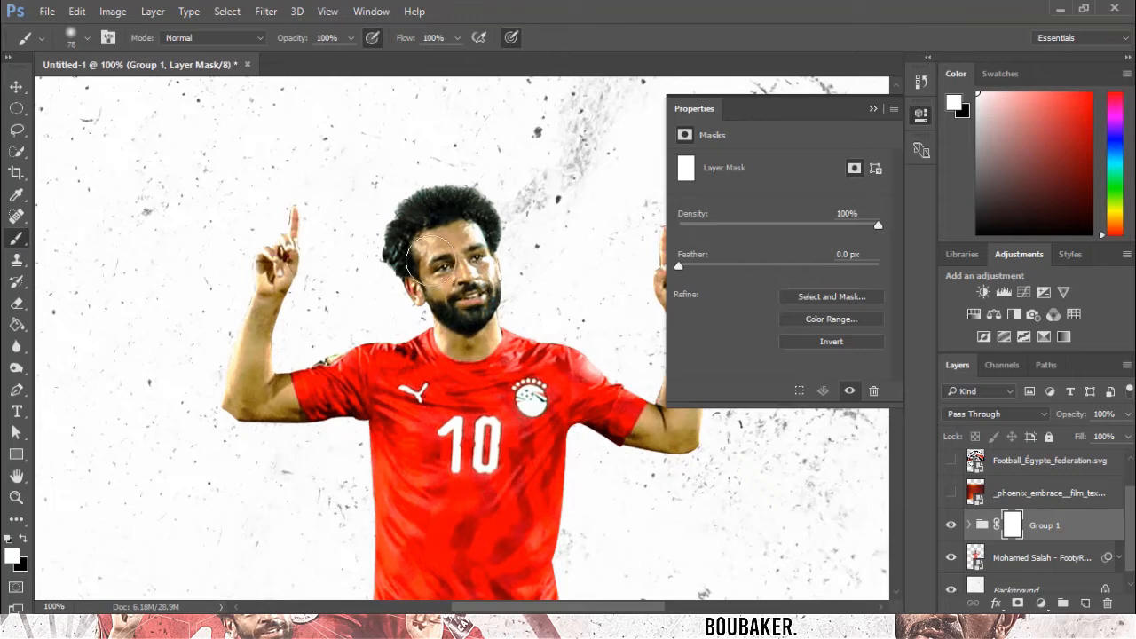
pyautogui.hotkey('ctrl', 'i')
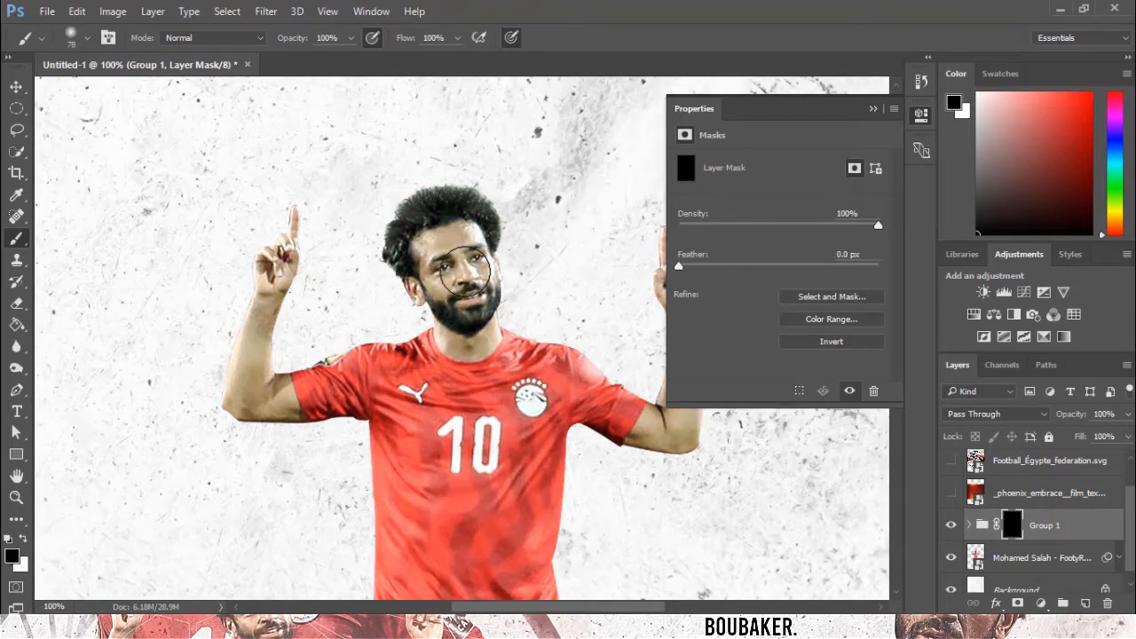
# Paint white on the group mask over the face and both raised arms to reveal the adjustments there.
pyautogui.moveTo(455, 317); pyautogui.dragTo(439, 284)
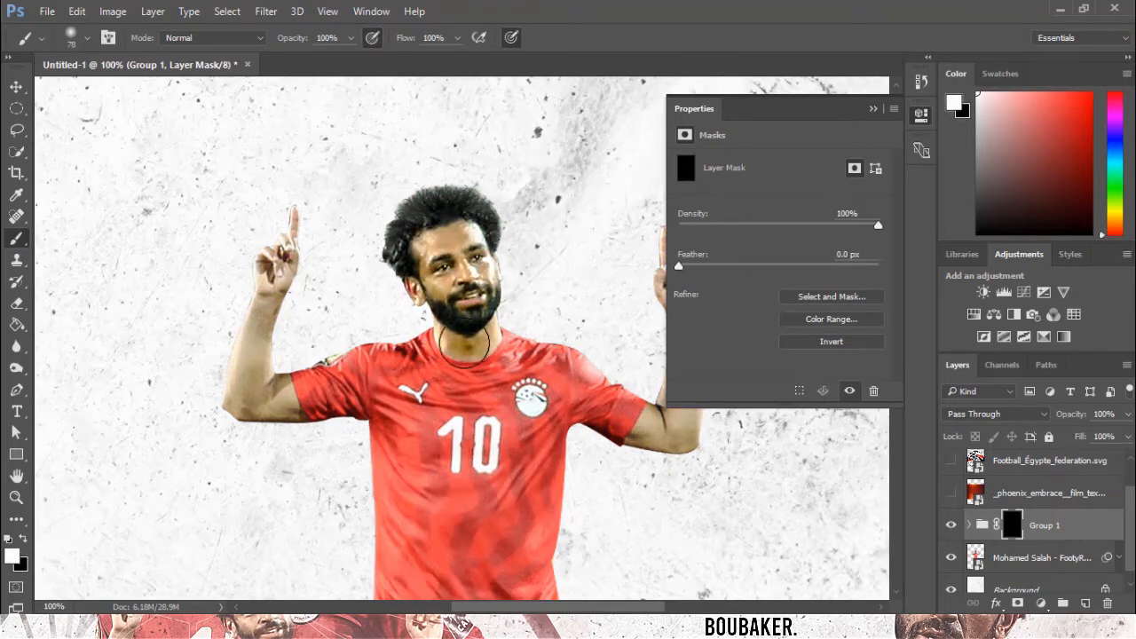
pyautogui.click(873, 109)
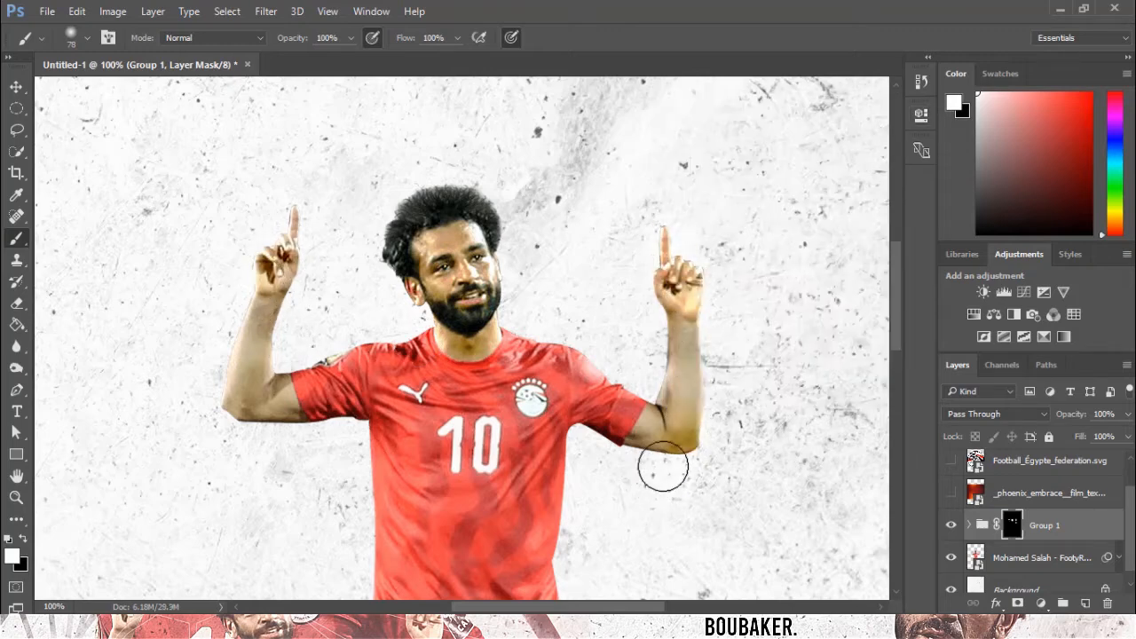
pyautogui.moveTo(663, 466)
pyautogui.mouseDown()
pyautogui.moveTo(686, 429)
pyautogui.moveTo(656, 407)
pyautogui.moveTo(687, 427)
pyautogui.moveTo(713, 345)
pyautogui.mouseUp()
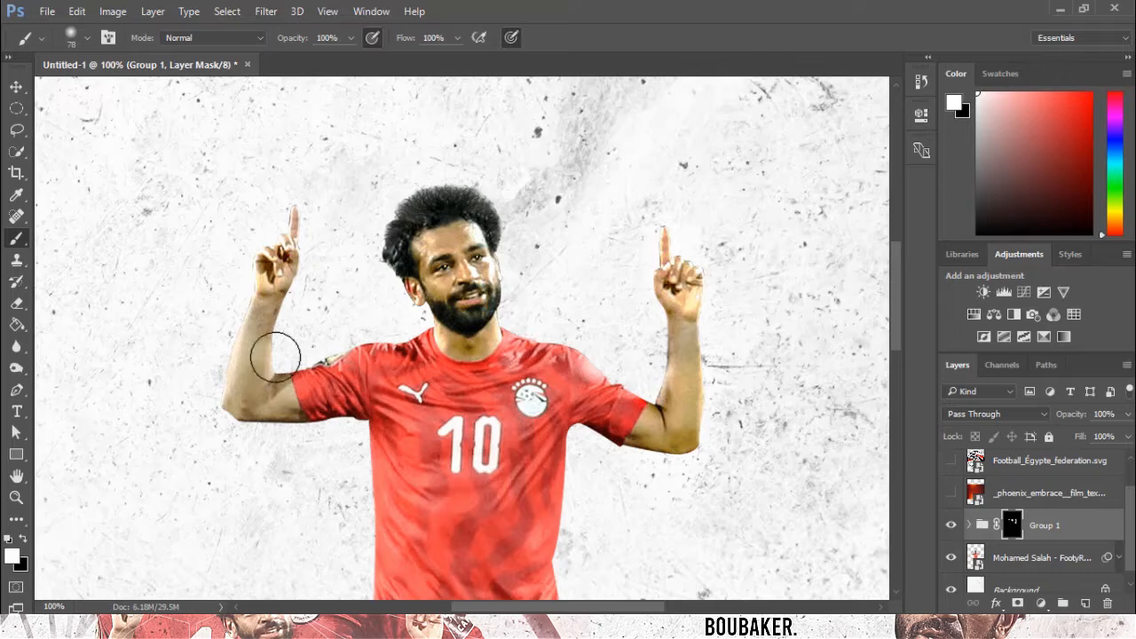
pyautogui.moveTo(218, 370)
pyautogui.mouseDown()
pyautogui.moveTo(236, 418)
pyautogui.moveTo(273, 393)
pyautogui.moveTo(259, 360)
pyautogui.moveTo(261, 303)
pyautogui.mouseUp()
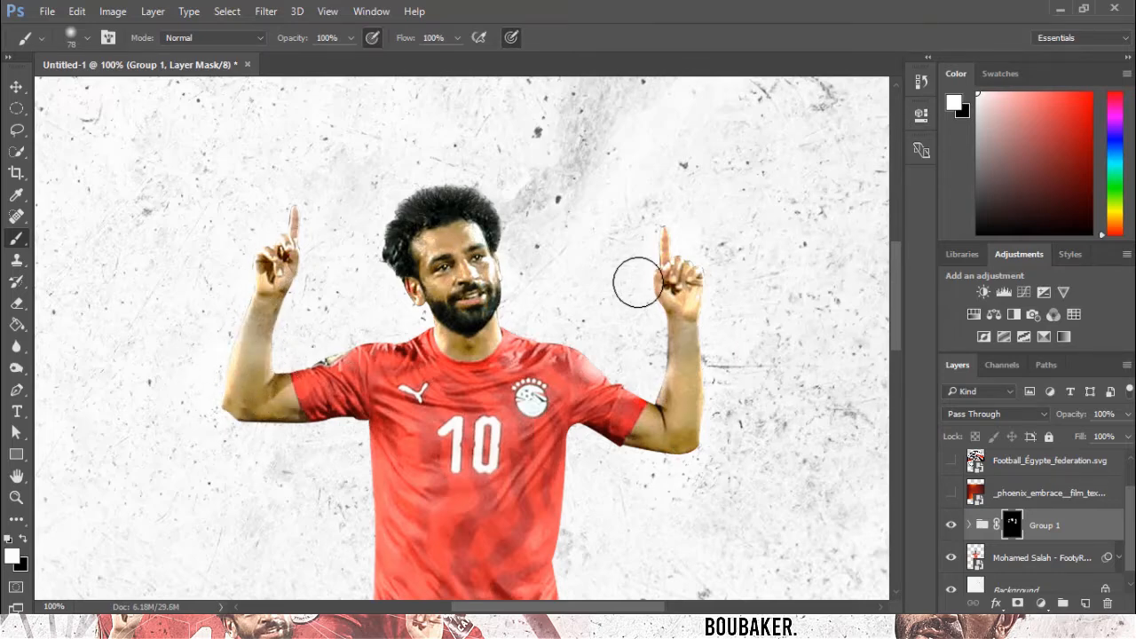
pyautogui.hotkey('ctrl', '-')
pyautogui.hotkey('ctrl', '-')
pyautogui.hotkey('ctrl', '-')
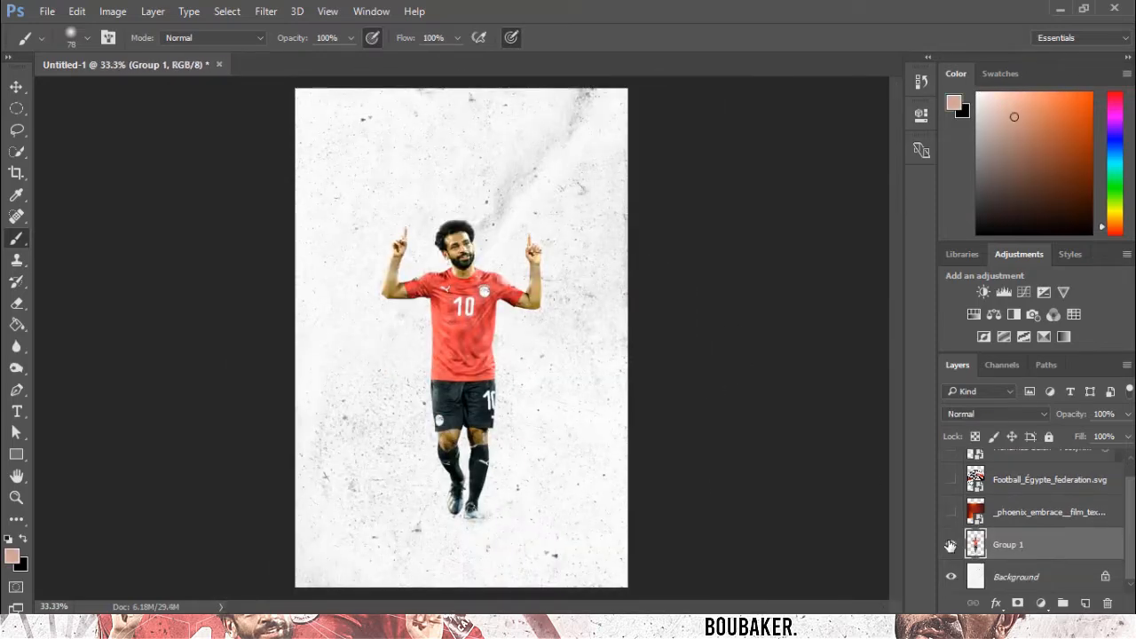
pyautogui.click(950, 546)
pyautogui.click(951, 546)
pyautogui.hotkey('ctrl', 'z')
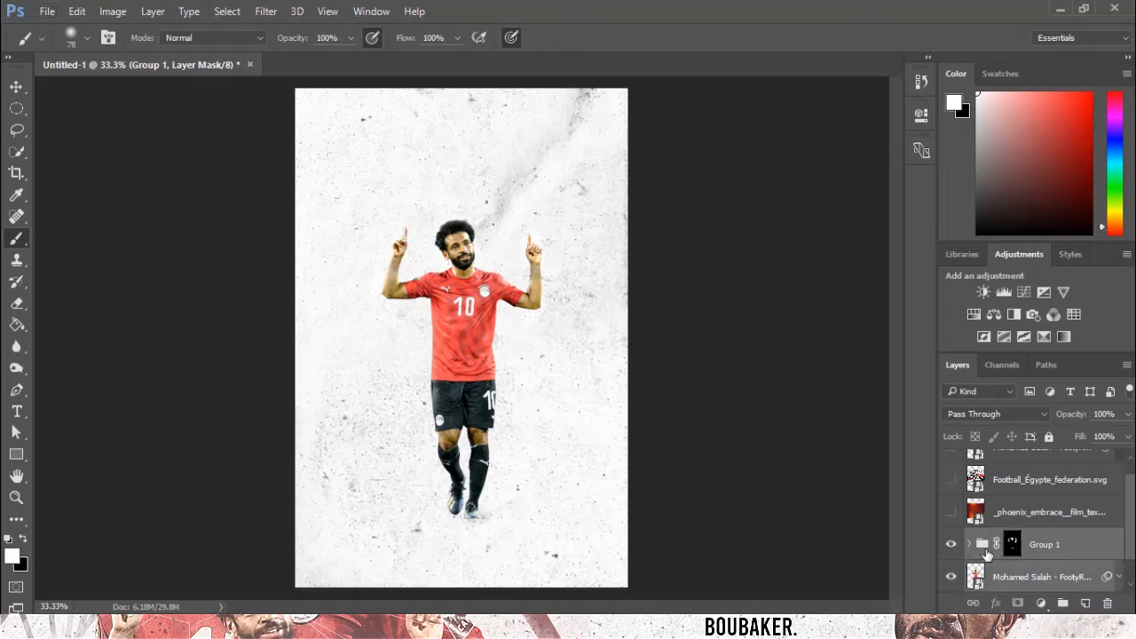
# Merge the masked adjustment group into a single layer and nudge it slightly.
pyautogui.hotkey('ctrl', 'e')
pyautogui.click(15, 86)
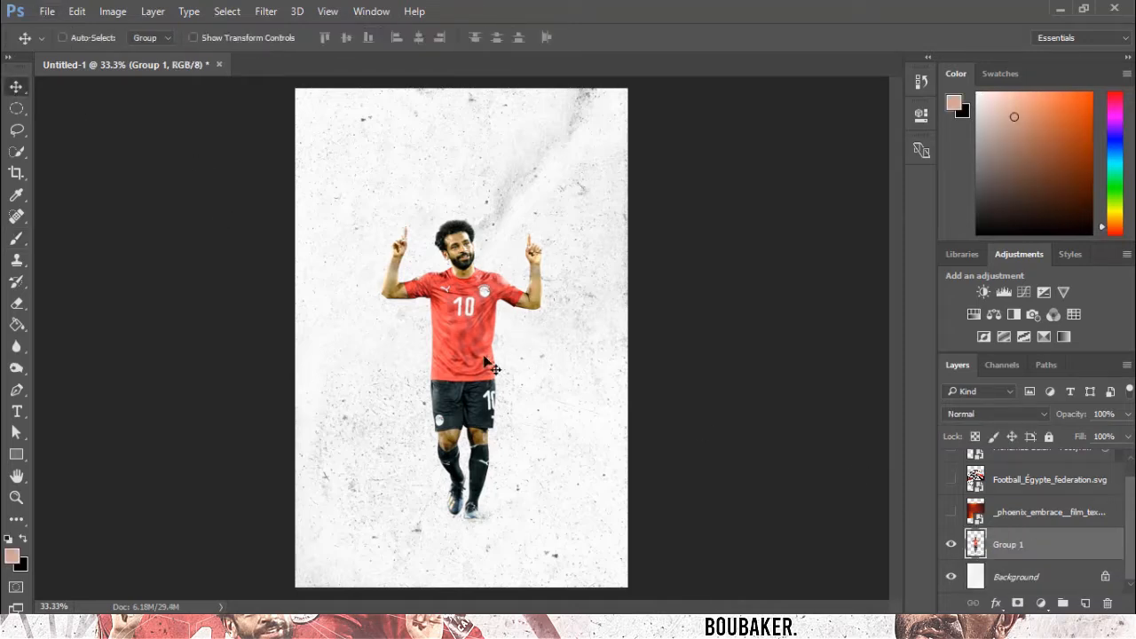
pyautogui.moveTo(484, 357)
pyautogui.mouseDown()
pyautogui.moveTo(489, 328)
pyautogui.moveTo(475, 335)
pyautogui.moveTo(471, 364)
pyautogui.mouseUp()
# Move the half-body Salah render below the merged player layer and make it visible.
pyautogui.scroll(1, 983, 518)
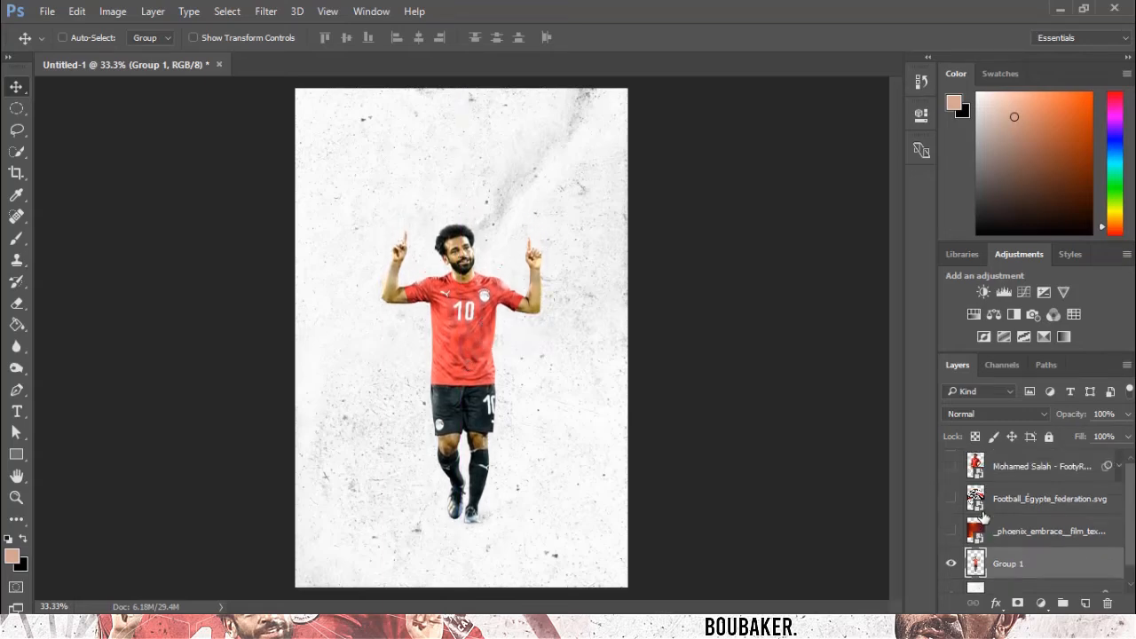
pyautogui.moveTo(1025, 470); pyautogui.dragTo(1038, 568)
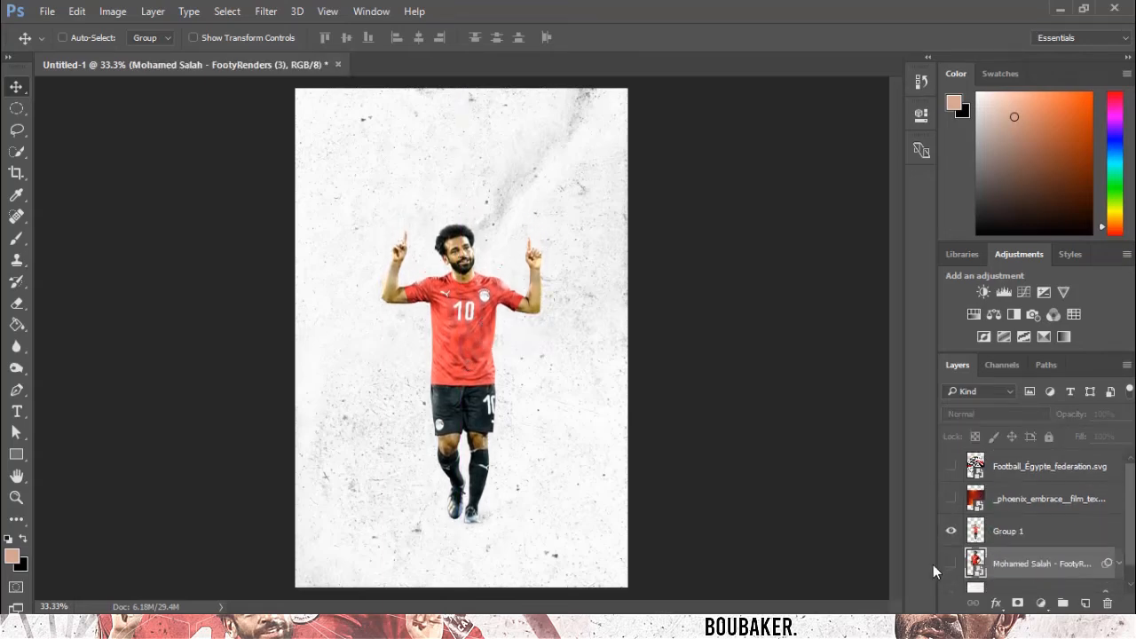
pyautogui.click(951, 563)
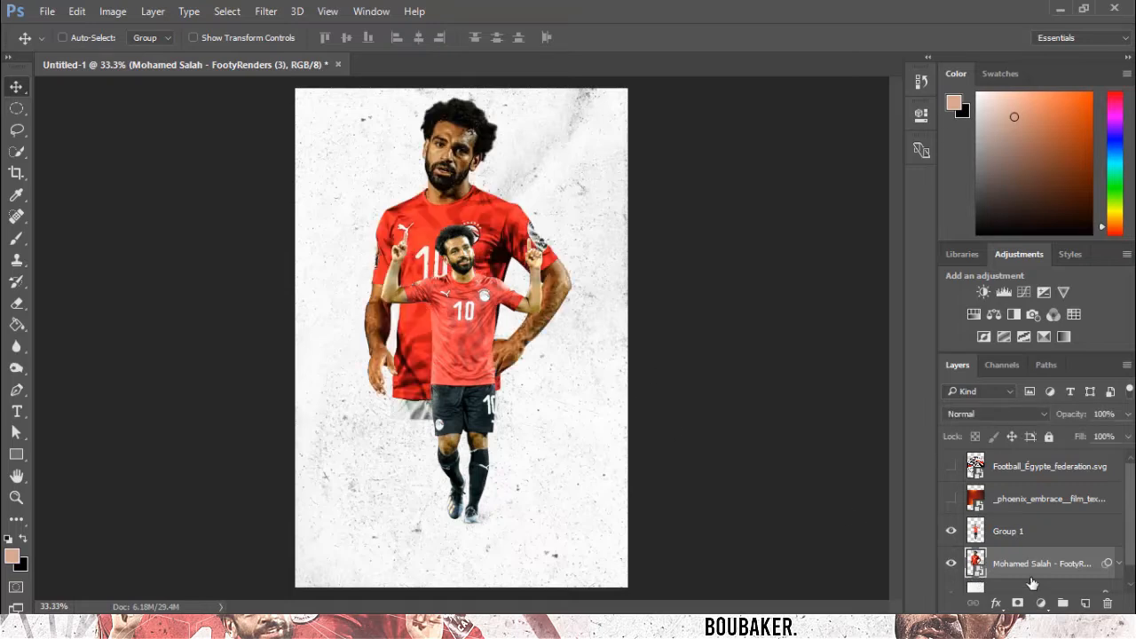
# Add a layer mask to the half-body render and try a gradient on it.
pyautogui.click(1018, 603)
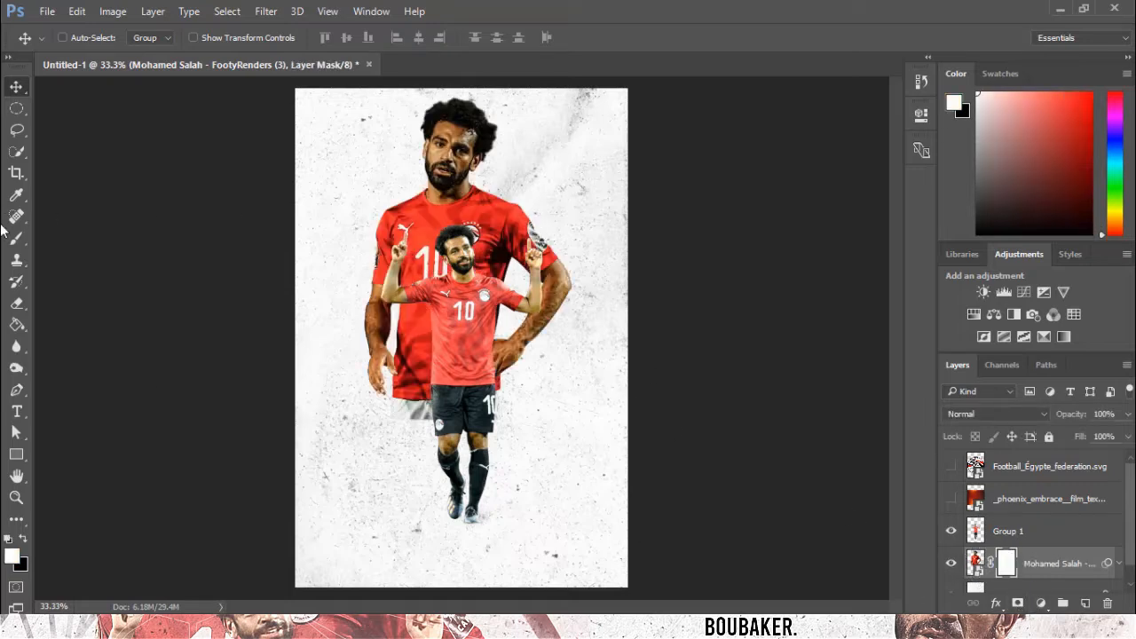
pyautogui.rightClick(16, 325)
pyautogui.click(89, 324)
pyautogui.moveTo(480, 401); pyautogui.dragTo(463, 192)
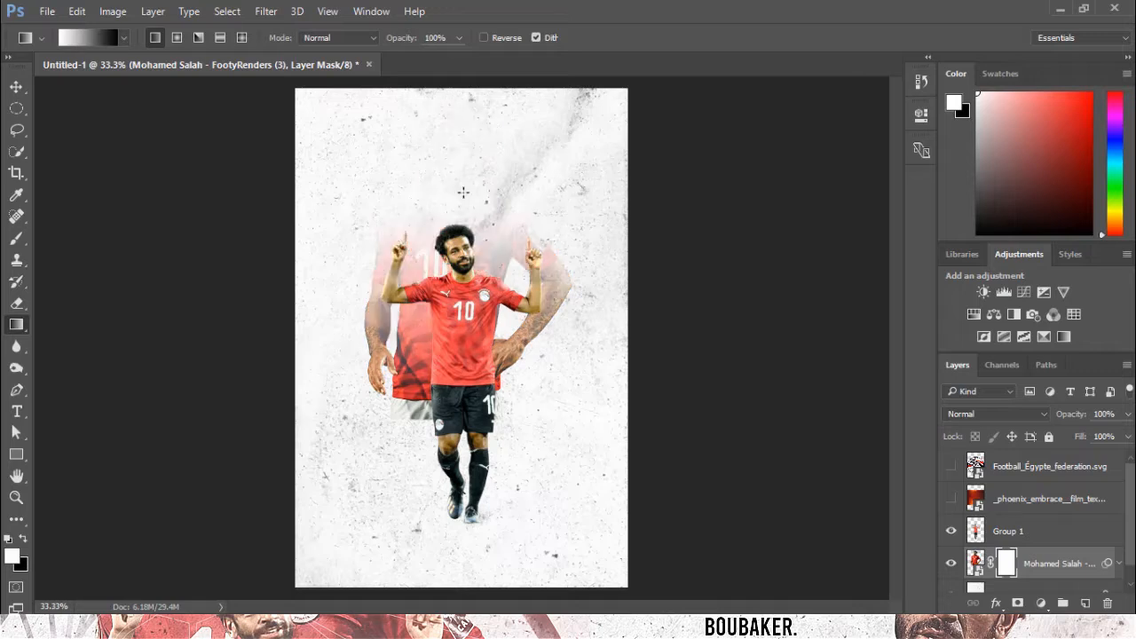
pyautogui.hotkey('ctrl', 'z')
# Reposition the half-body render slightly up and to the right behind the full-body player.
pyautogui.press('b')
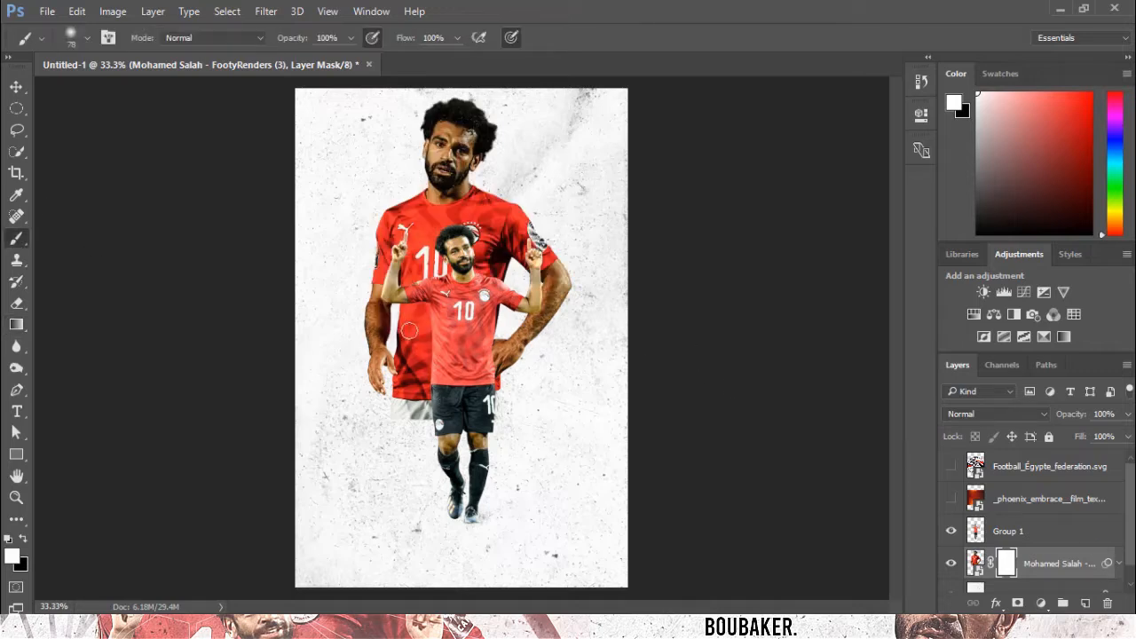
pyautogui.click(17, 87)
pyautogui.moveTo(486, 337); pyautogui.dragTo(472, 332)
pyautogui.press('b')
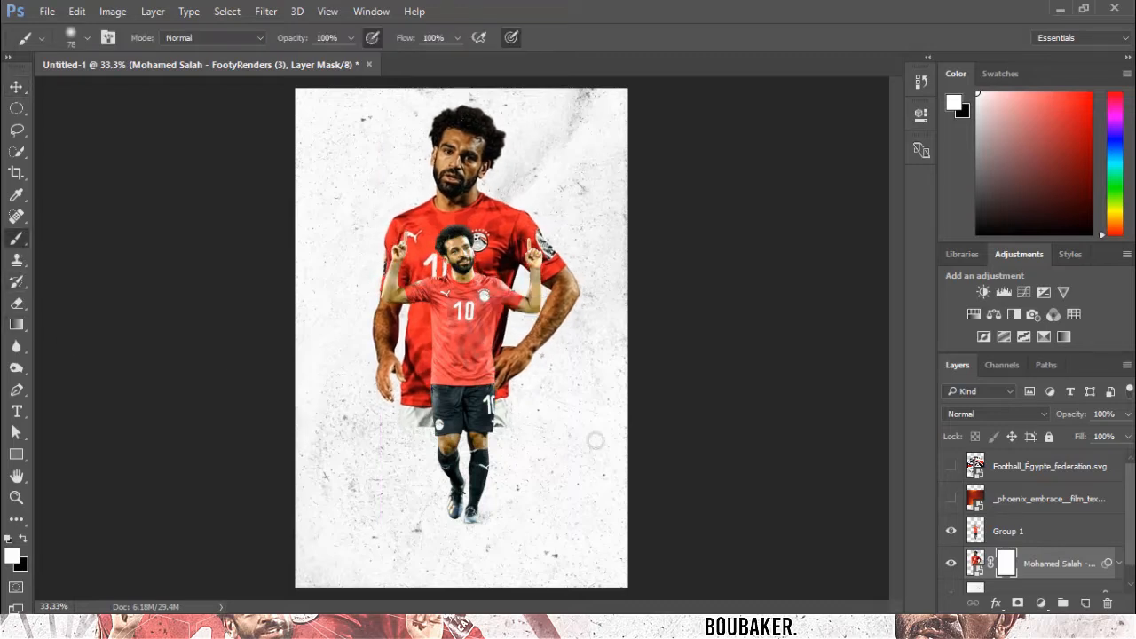
# Choose a soft textured brush preset and set its size to 1457 px.
pyautogui.click(71, 37)
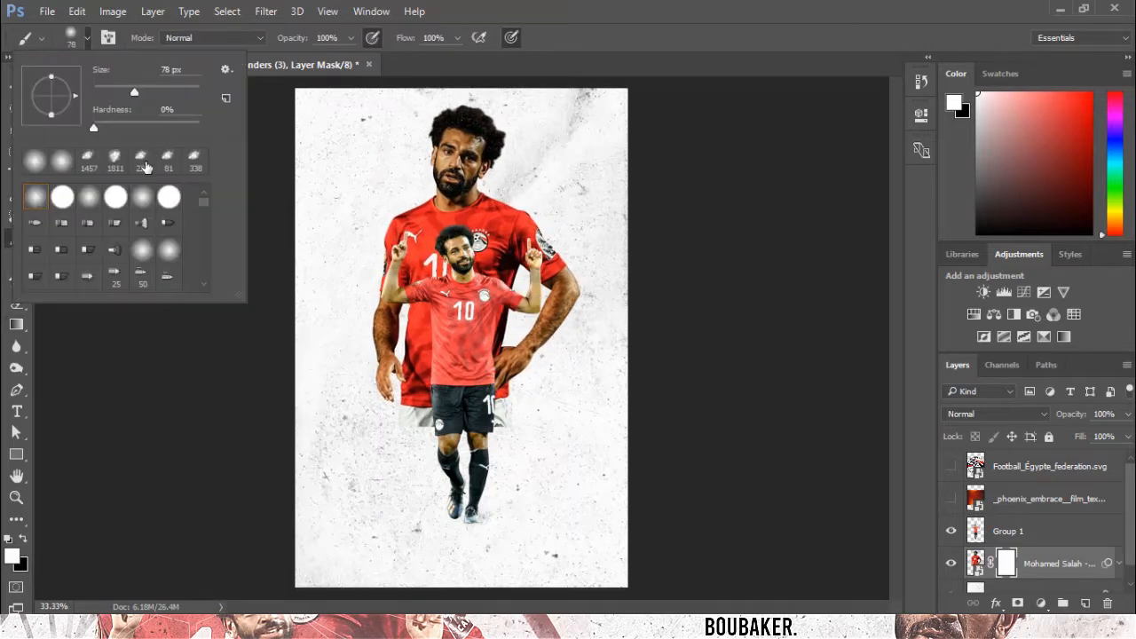
pyautogui.click(141, 160)
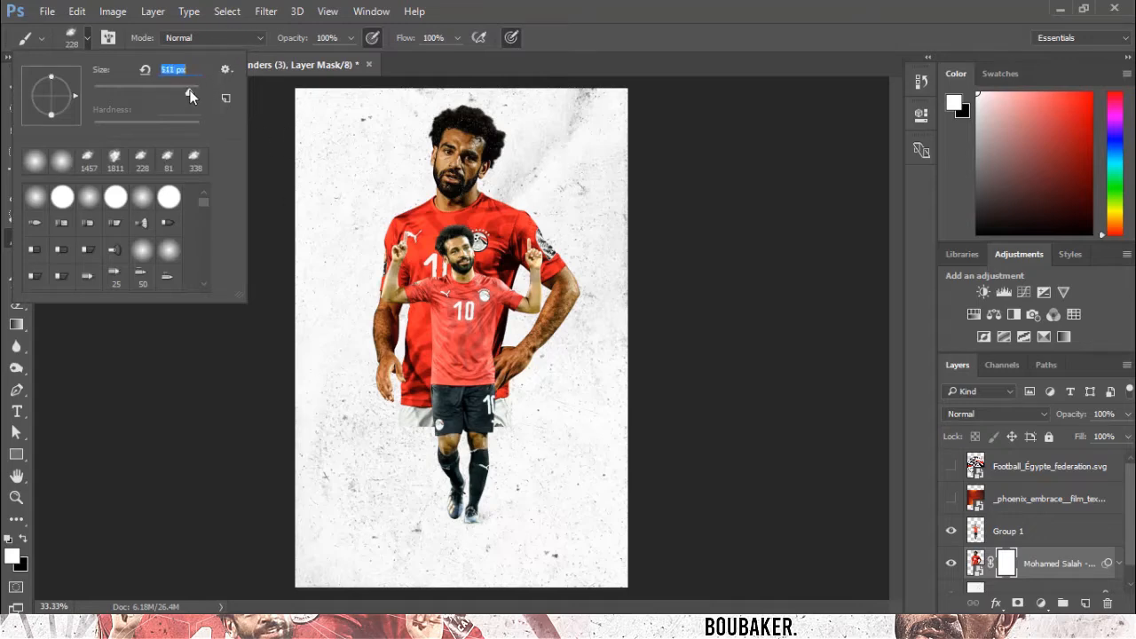
pyautogui.moveTo(190, 89); pyautogui.dragTo(189, 90)
pyautogui.moveTo(191, 91); pyautogui.dragTo(191, 91)
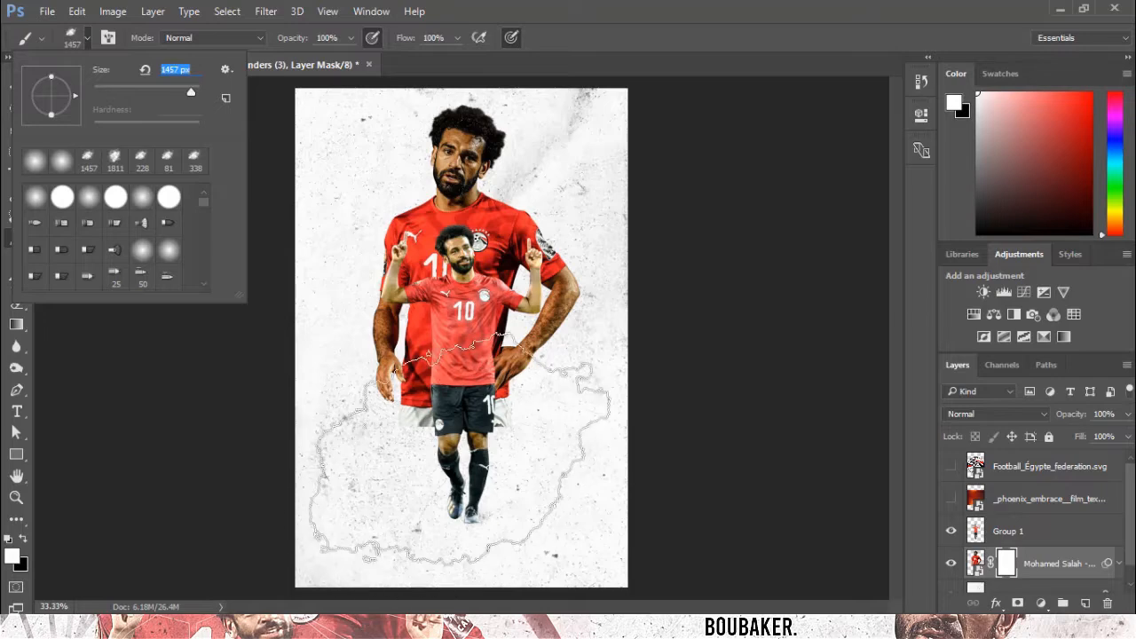
# Stamp black brush marks on the half-body render's mask to fade out its lower part.
pyautogui.click(465, 446)
pyautogui.press('x')
pyautogui.click(458, 419)
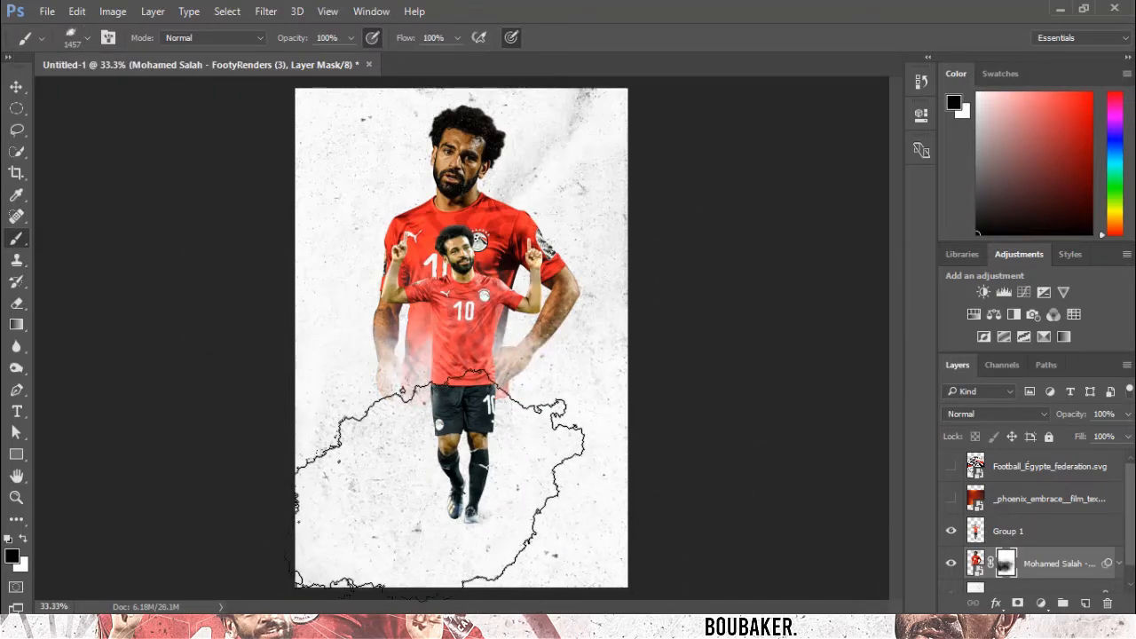
pyautogui.click(457, 404)
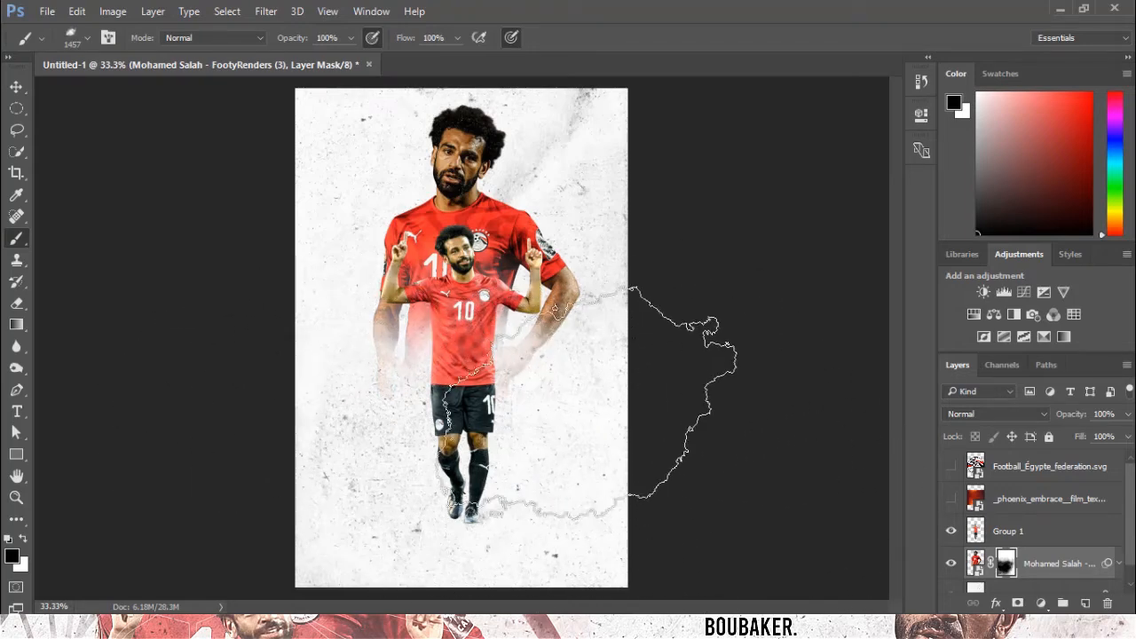
pyautogui.click(442, 373)
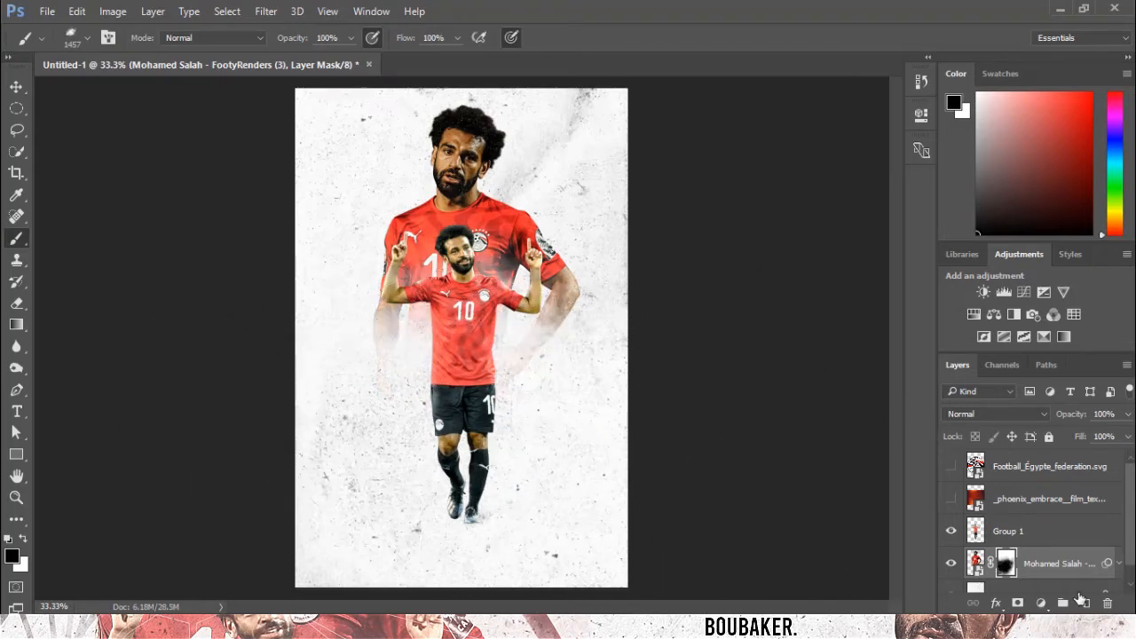
pyautogui.hotkey('ctrl', 'z')
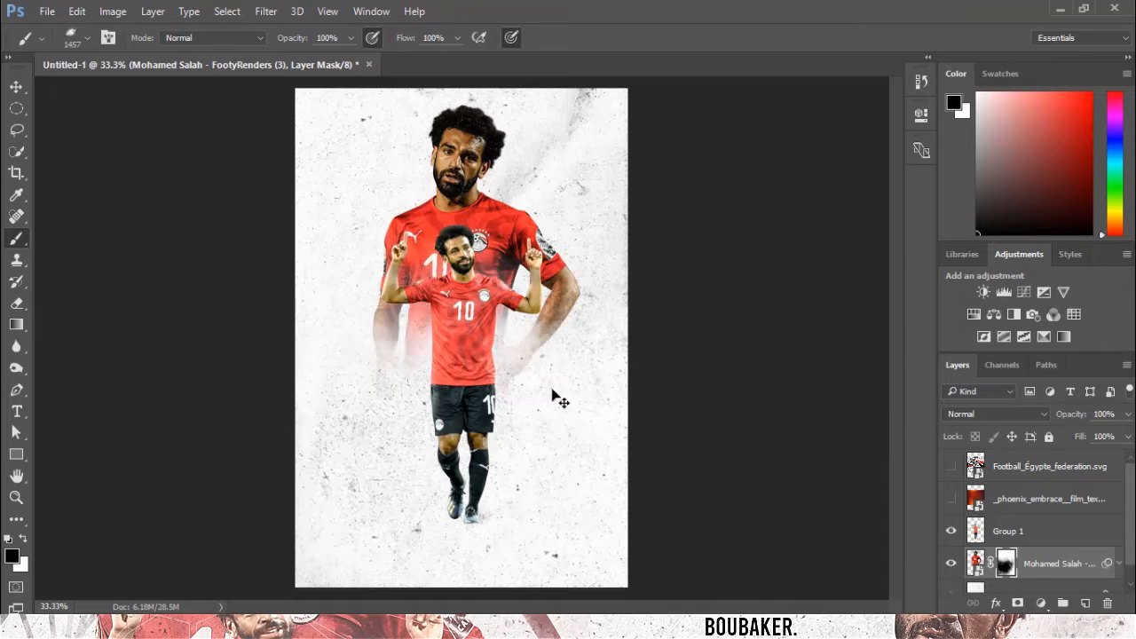
# Set the half-body render's blend mode to Multiply and nudge it slightly upward.
pyautogui.click(17, 85)
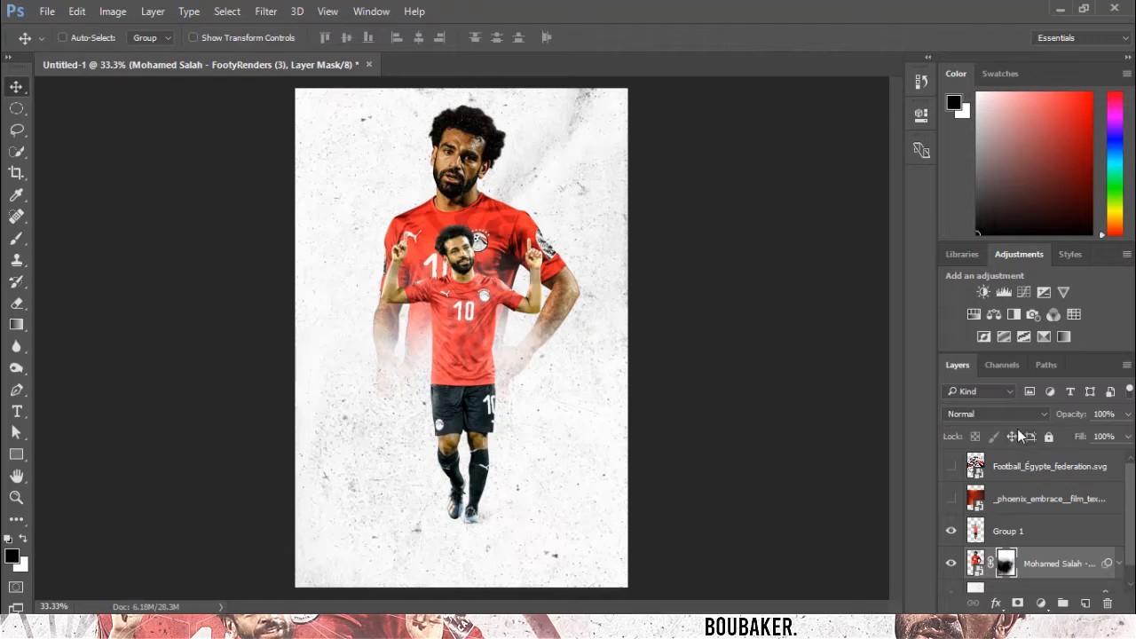
pyautogui.click(1011, 414)
pyautogui.click(983, 133)
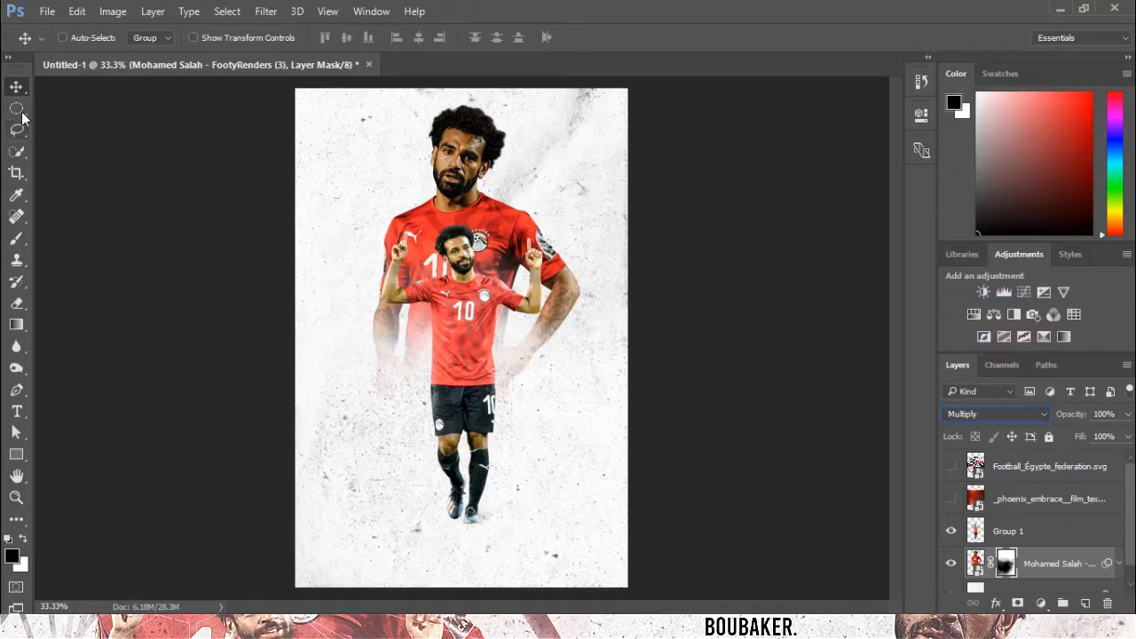
pyautogui.moveTo(548, 321); pyautogui.dragTo(544, 310)
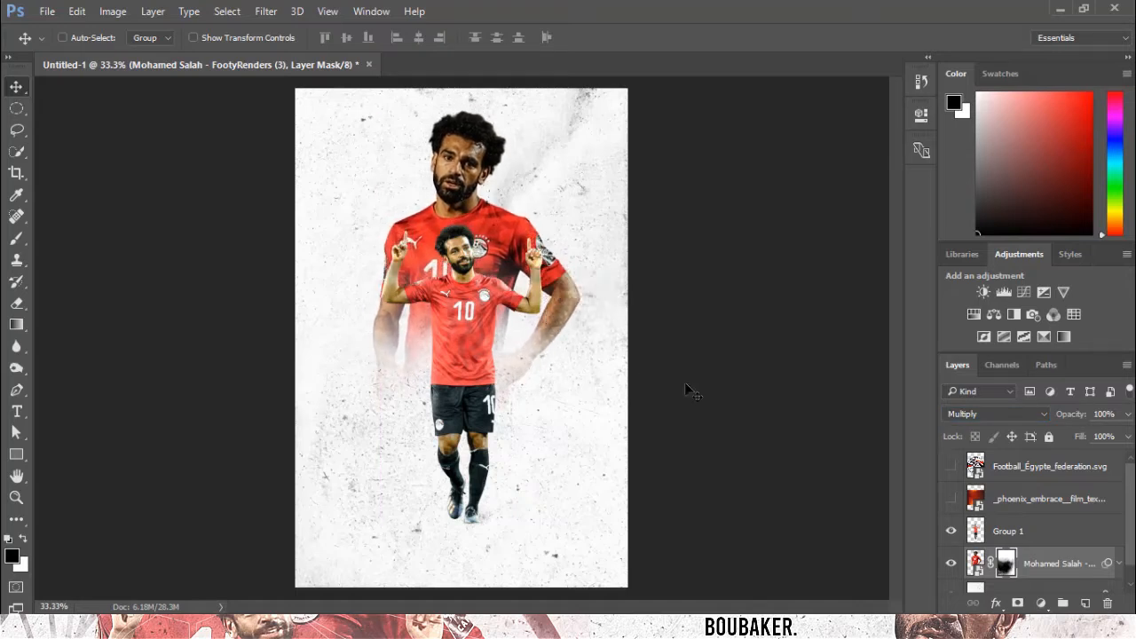
# Pick a different splatter brush from the presets and stamp it once on the half-body render's mask.
pyautogui.click(16, 238)
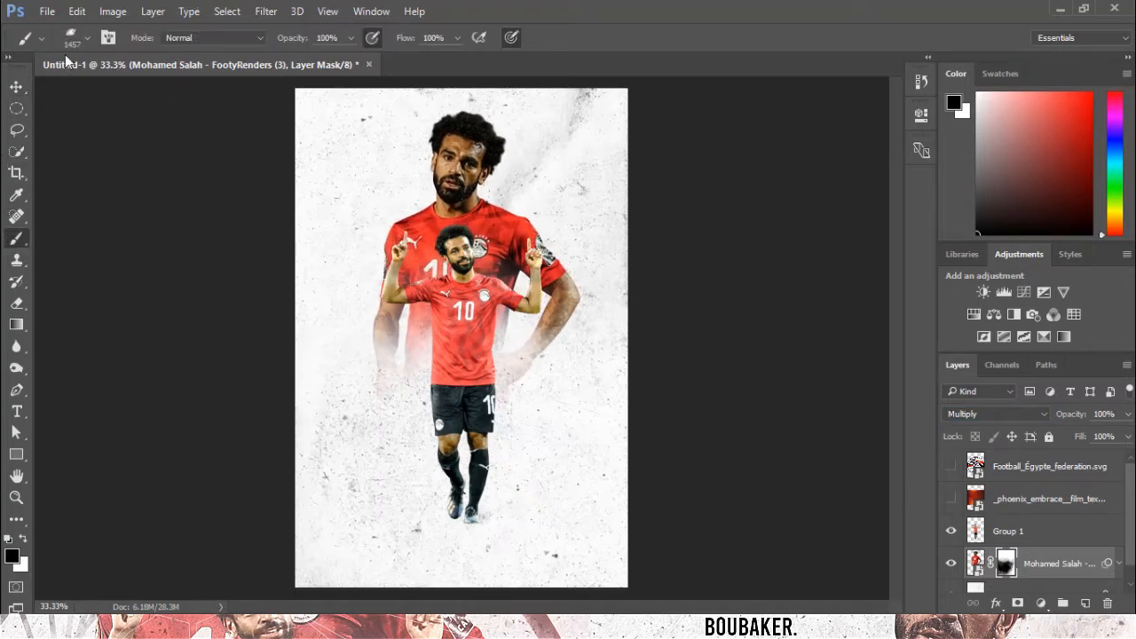
pyautogui.click(76, 38)
pyautogui.scroll(-10, 130, 262)
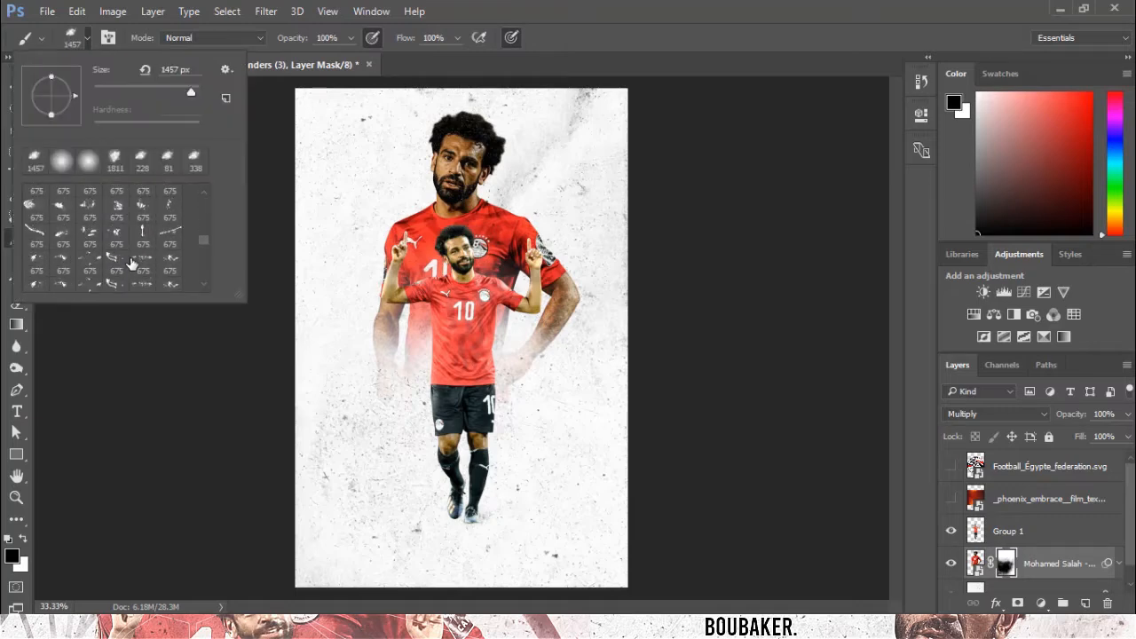
pyautogui.scroll(-3, 131, 263)
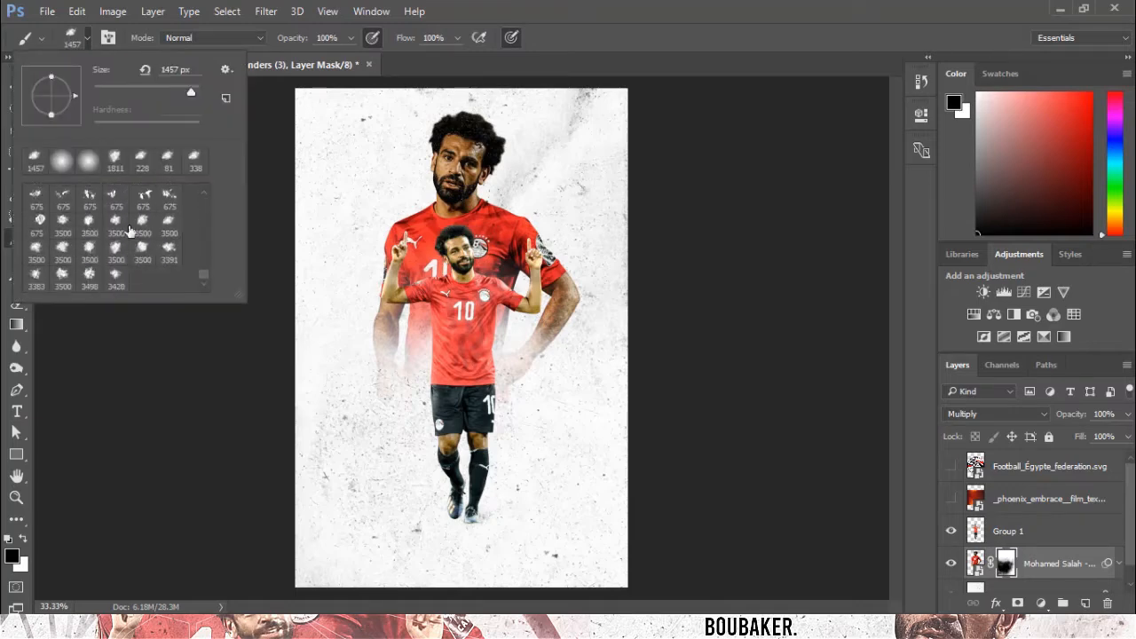
pyautogui.click(116, 250)
pyautogui.moveTo(195, 93); pyautogui.dragTo(190, 94)
pyautogui.click(479, 482)
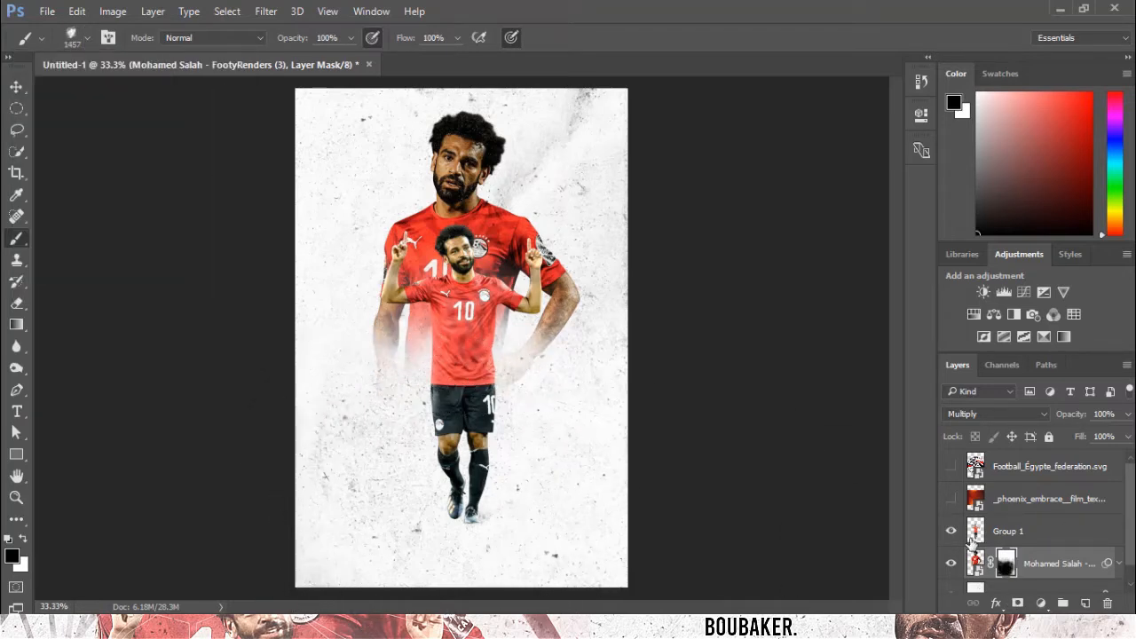
# Show the Egyptian FA logo layer and move it down to sit just above the Background.
pyautogui.click(951, 468)
pyautogui.moveTo(1099, 468); pyautogui.dragTo(1091, 581)
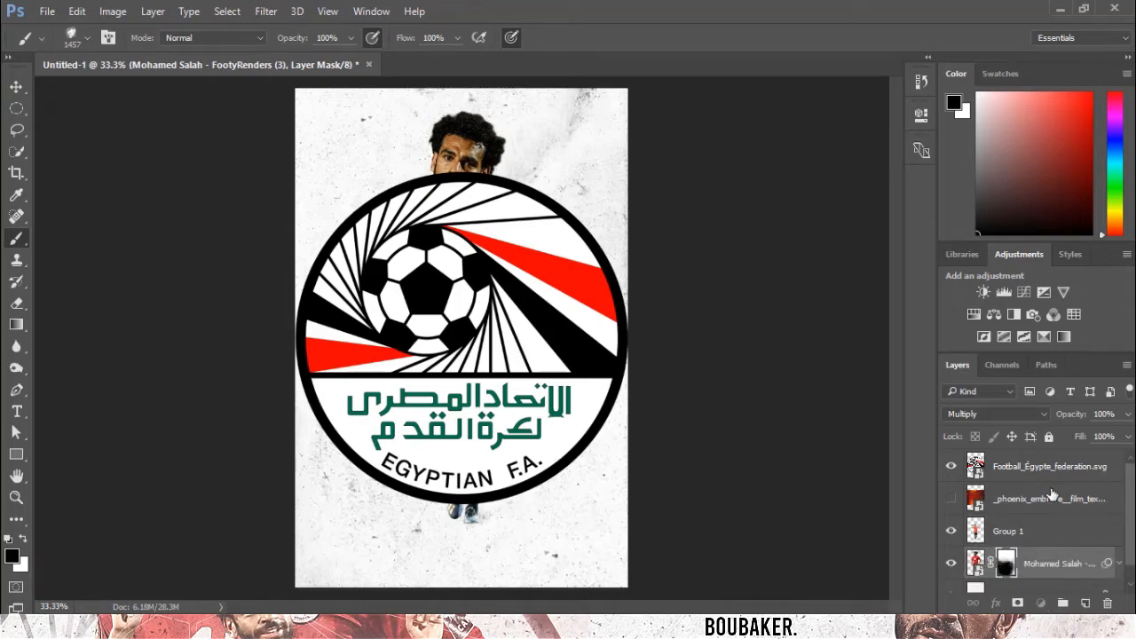
pyautogui.moveTo(1047, 468); pyautogui.dragTo(1040, 559)
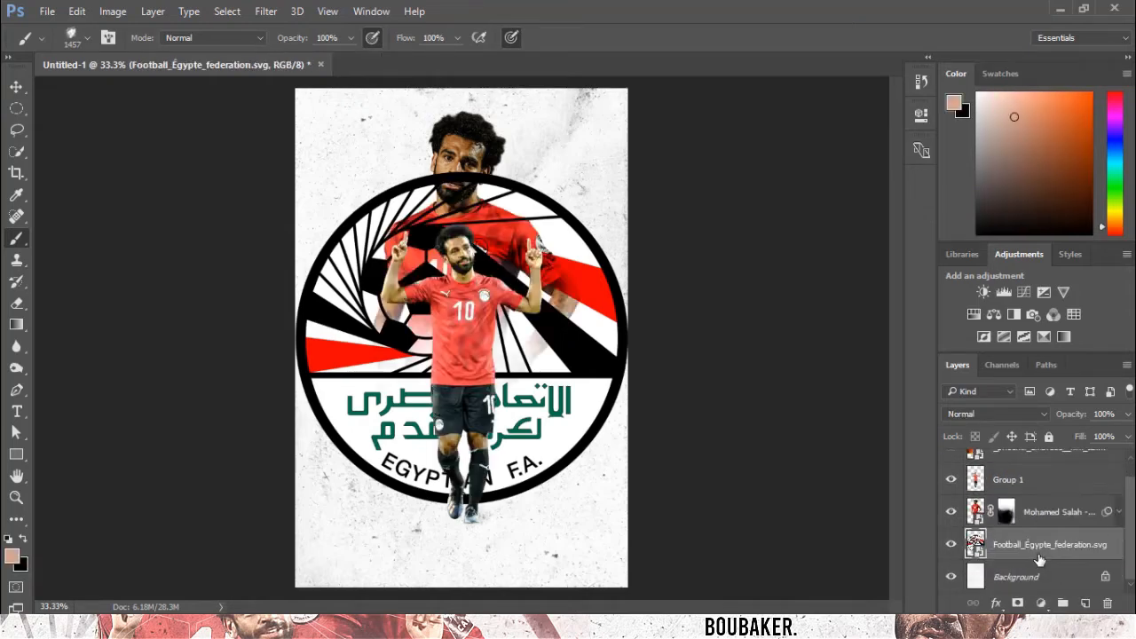
# Set the Egyptian FA logo layer to Multiply and mask it with the inverted silhouette of the half-body render.
pyautogui.click(1009, 413)
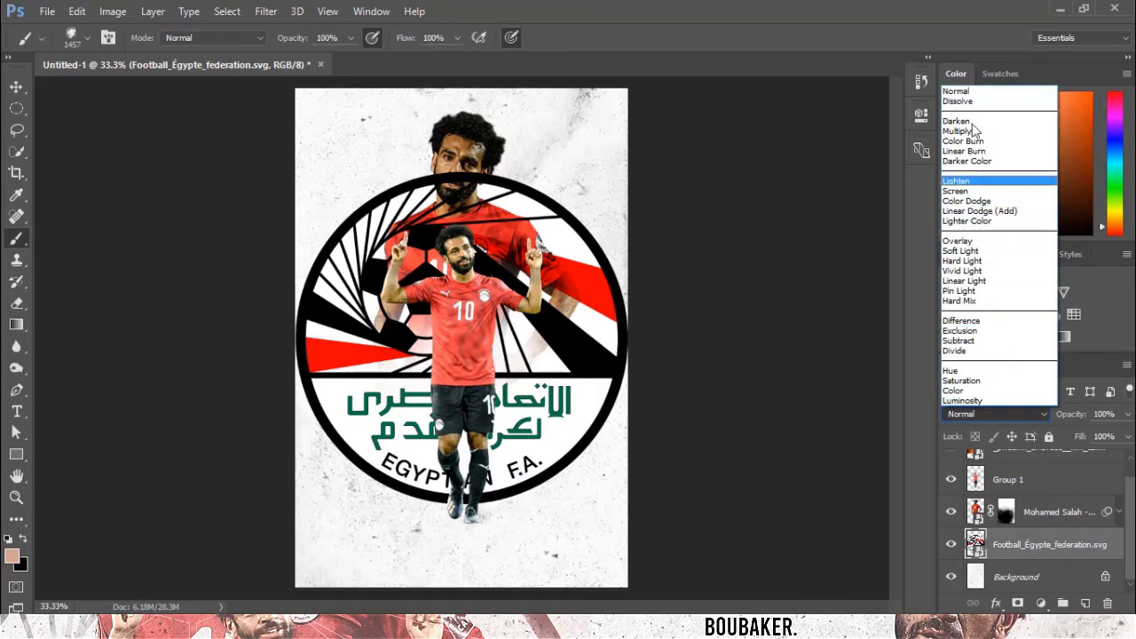
pyautogui.click(967, 127)
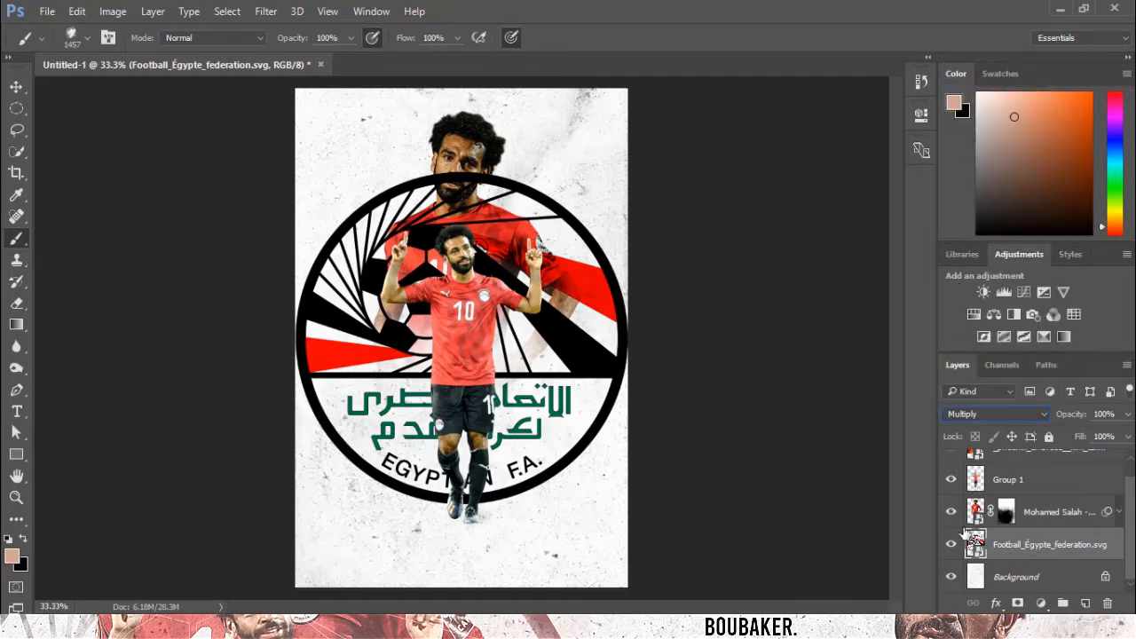
pyautogui.keyDown('ctrl'); pyautogui.click(975, 511); pyautogui.keyUp('ctrl')
pyautogui.click(1017, 602)
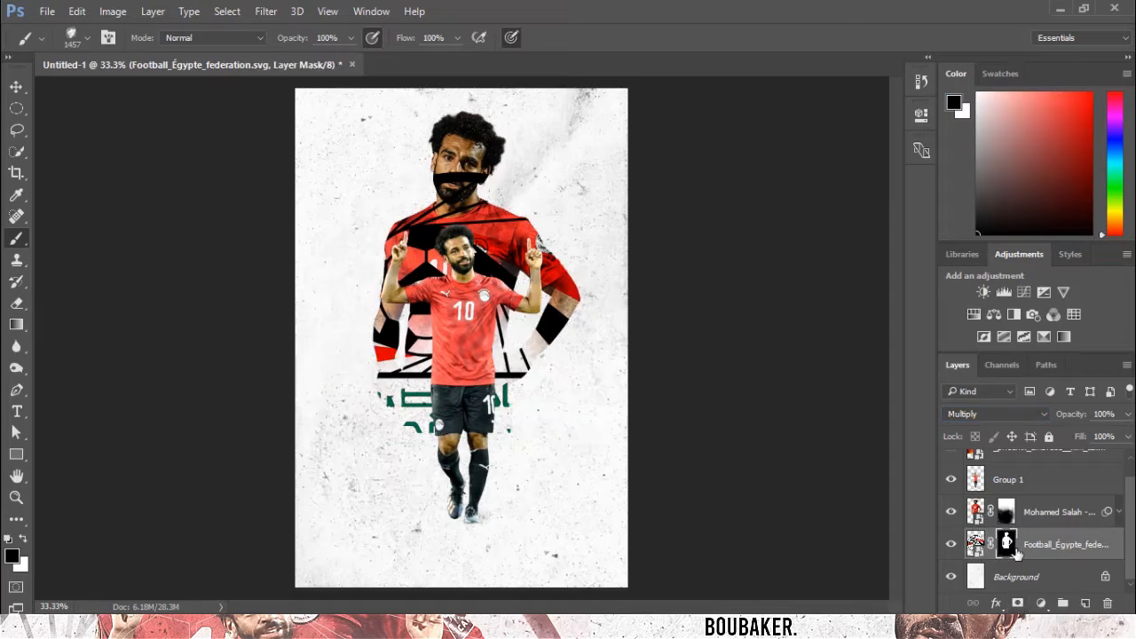
pyautogui.hotkey('ctrl', 'i')
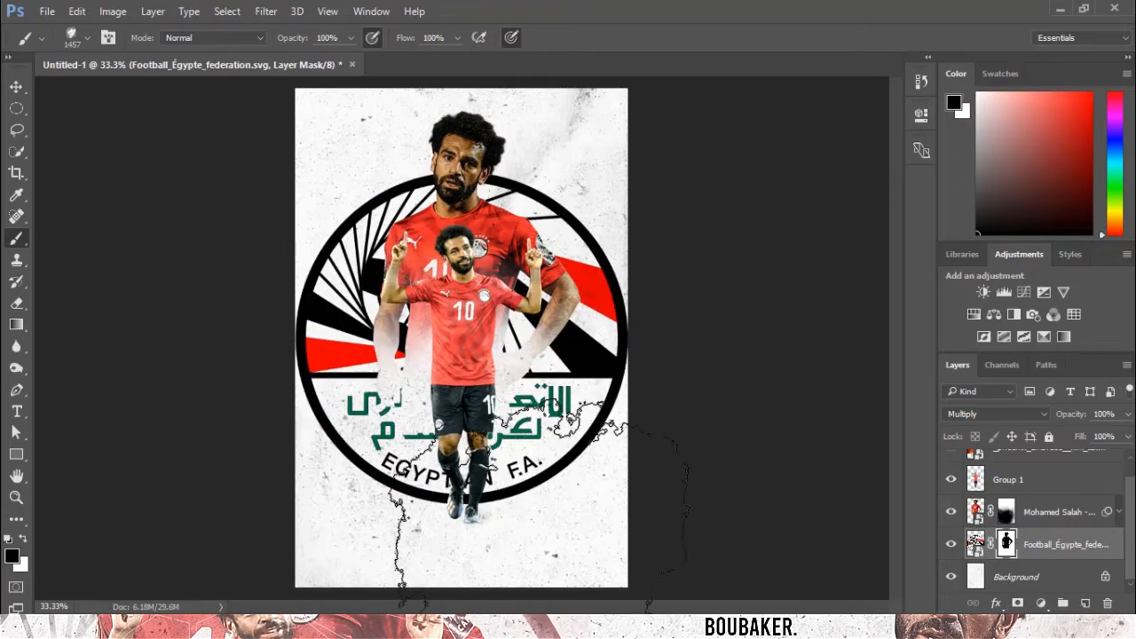
# Stamp black and white splatter brush marks on the logo's mask at 53% brush opacity to fade its edges.
pyautogui.moveTo(462, 497)
pyautogui.mouseDown()
pyautogui.moveTo(381, 461)
pyautogui.moveTo(275, 443)
pyautogui.moveTo(479, 439)
pyautogui.moveTo(754, 408)
pyautogui.moveTo(718, 430)
pyautogui.moveTo(603, 462)
pyautogui.moveTo(559, 417)
pyautogui.mouseUp()
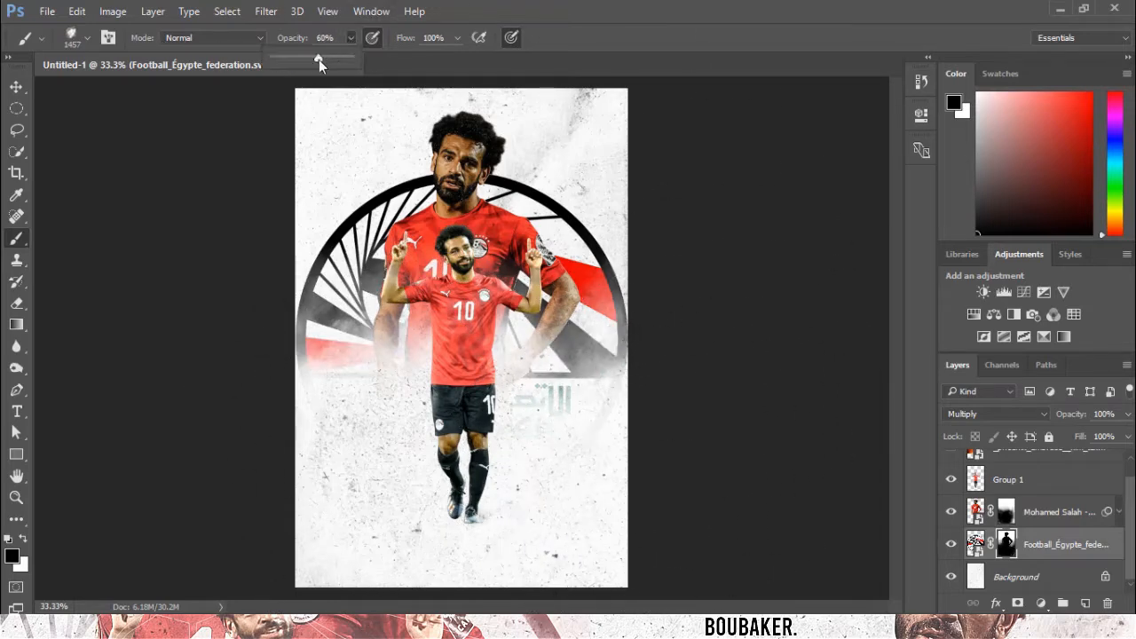
pyautogui.moveTo(319, 59); pyautogui.dragTo(313, 59)
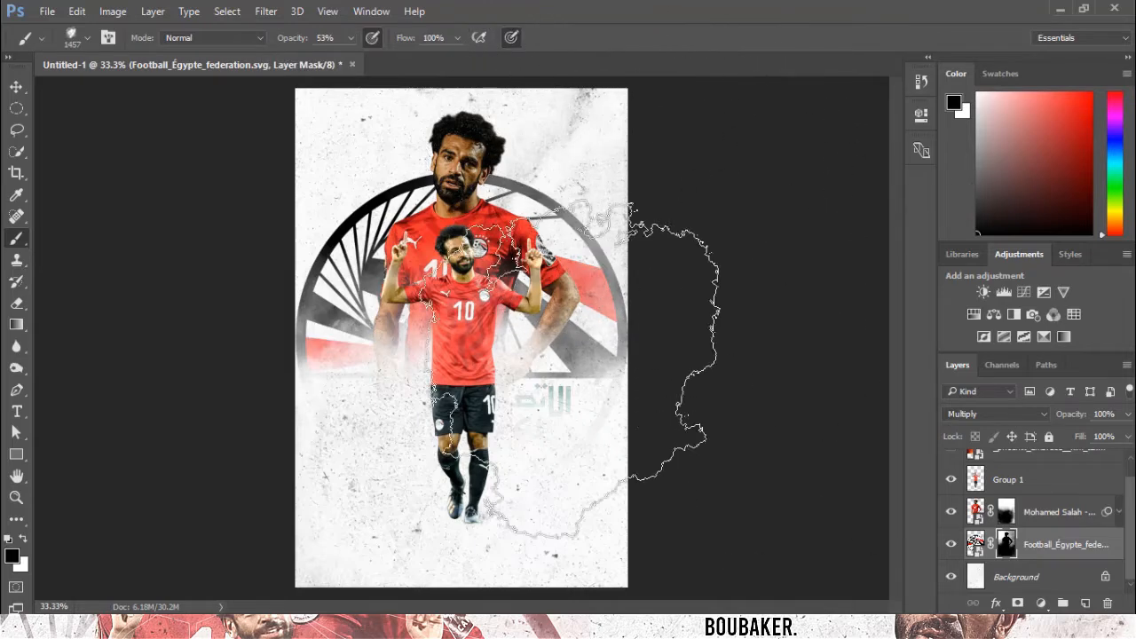
pyautogui.click(276, 235)
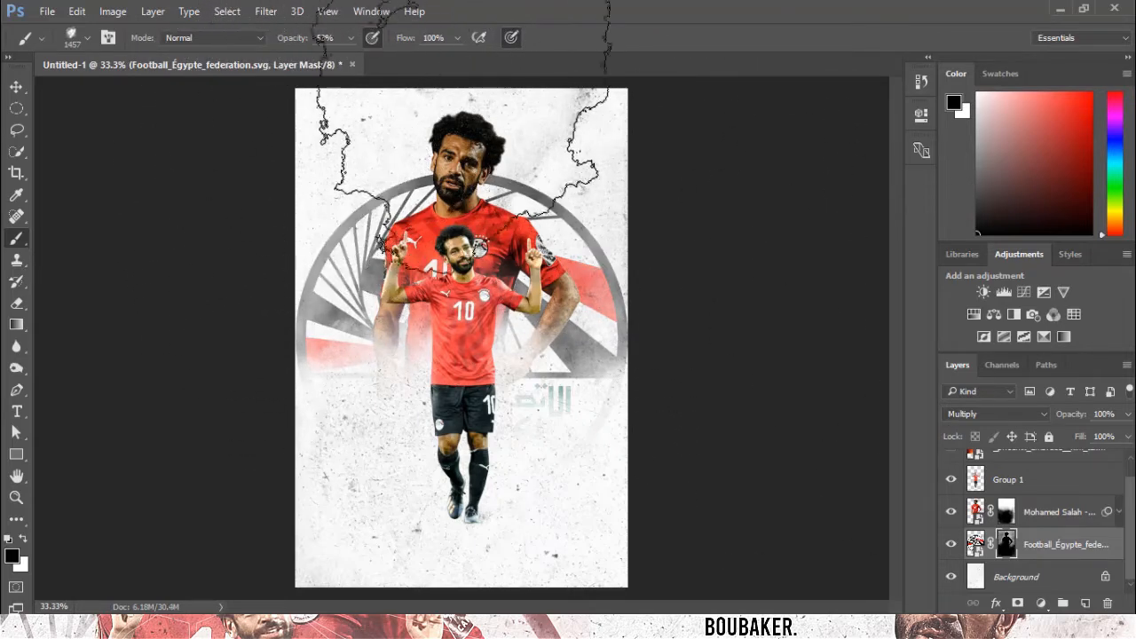
pyautogui.press('x')
pyautogui.moveTo(457, 506)
pyautogui.mouseDown()
pyautogui.moveTo(565, 473)
pyautogui.moveTo(657, 497)
pyautogui.mouseUp()
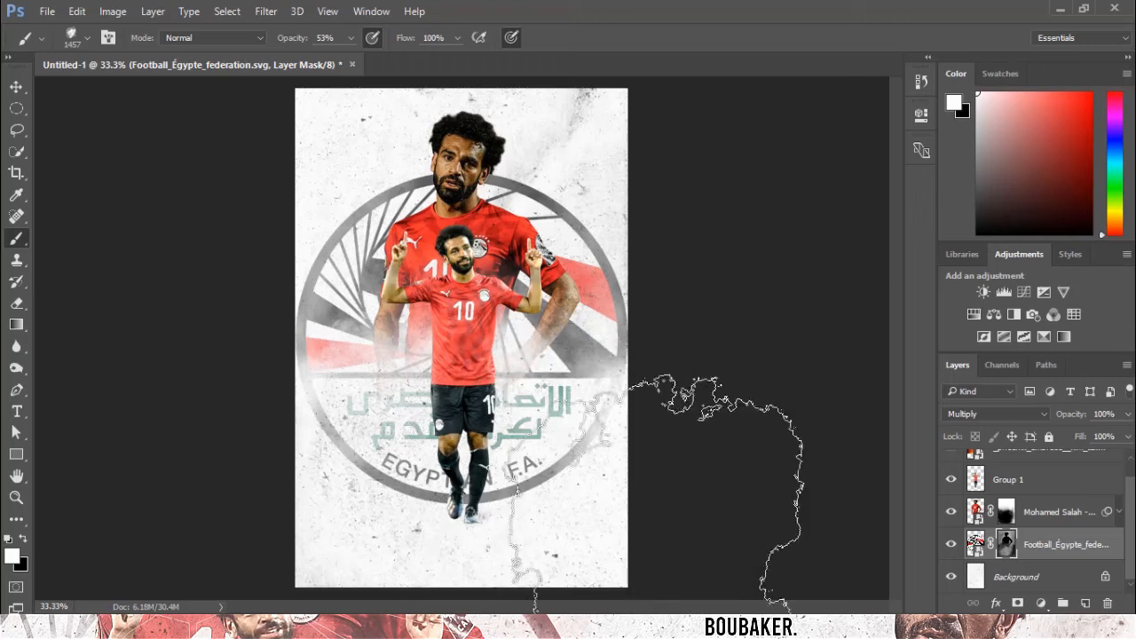
pyautogui.press('x')
pyautogui.moveTo(677, 537); pyautogui.dragTo(661, 523)
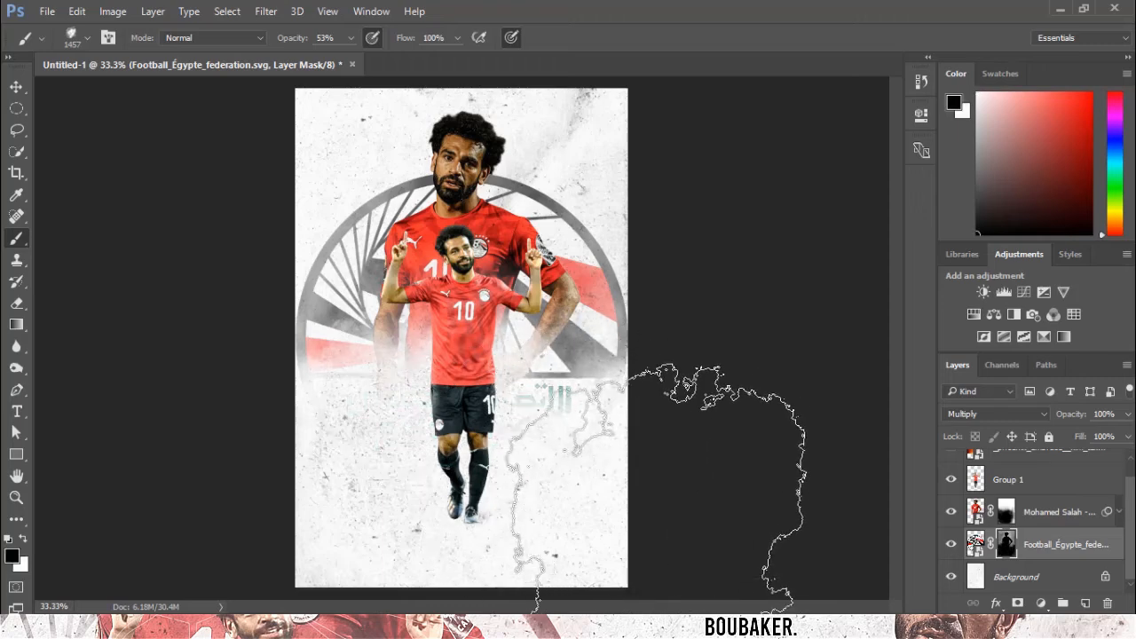
pyautogui.press('x')
pyautogui.click(657, 523)
pyautogui.click(206, 536)
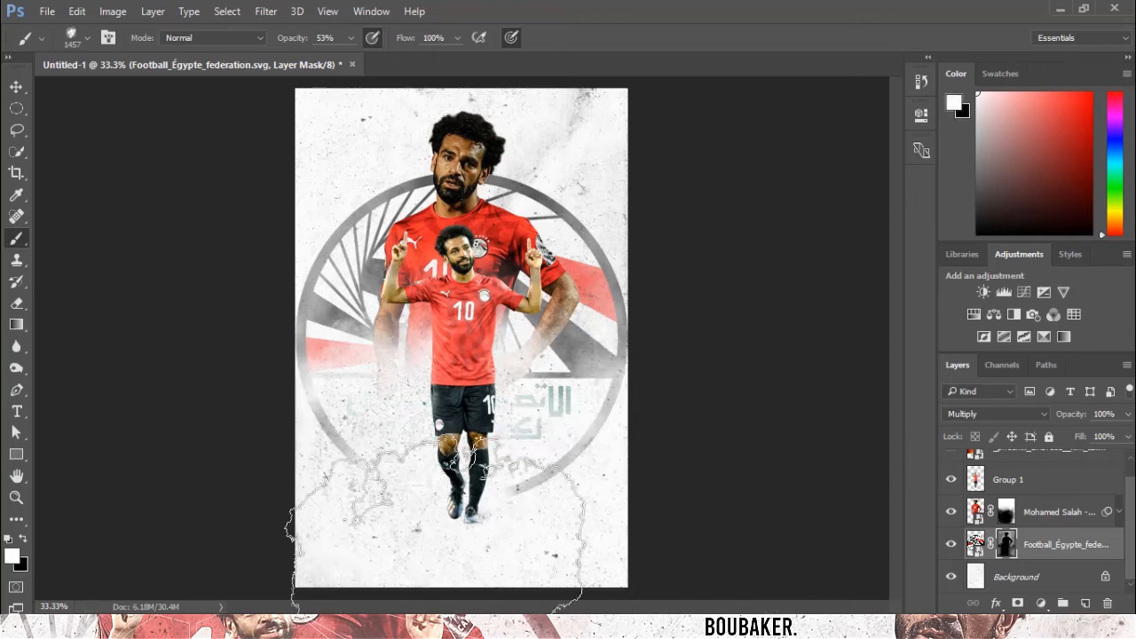
pyautogui.press('x')
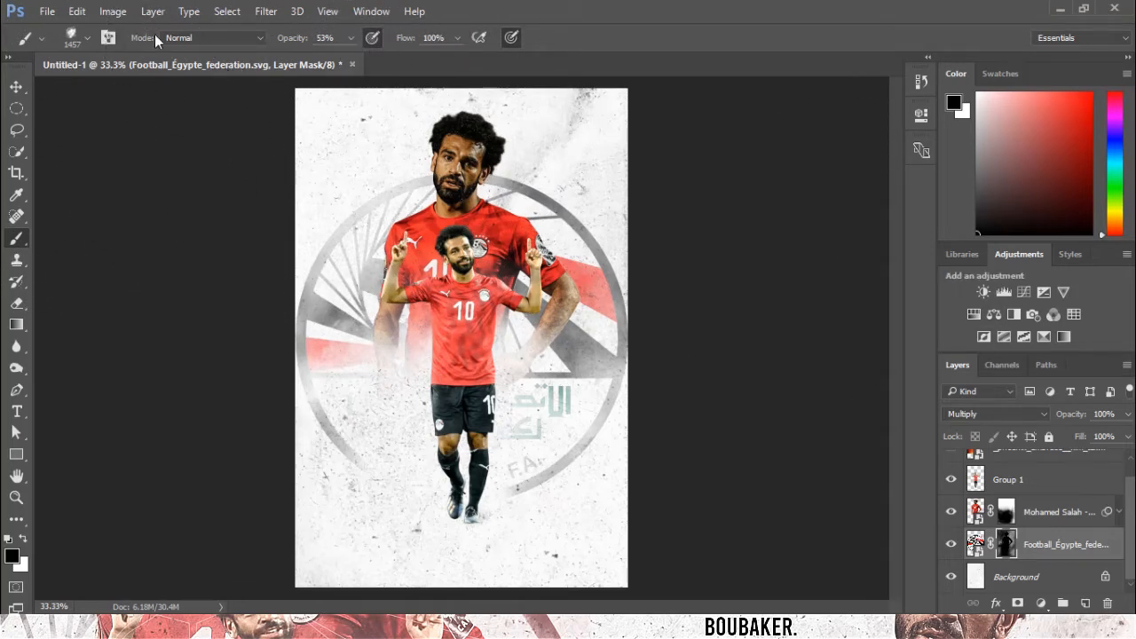
# Pick the 3391 px splatter brush and stamp it once on the logo's mask.
pyautogui.click(85, 41)
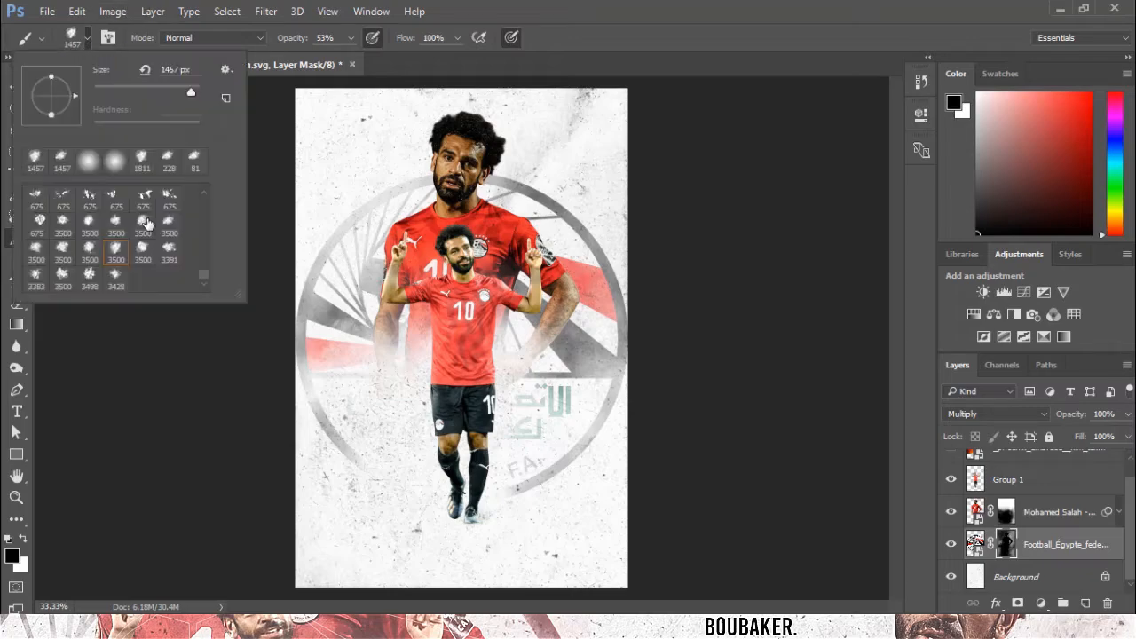
pyautogui.click(149, 254)
pyautogui.click(168, 255)
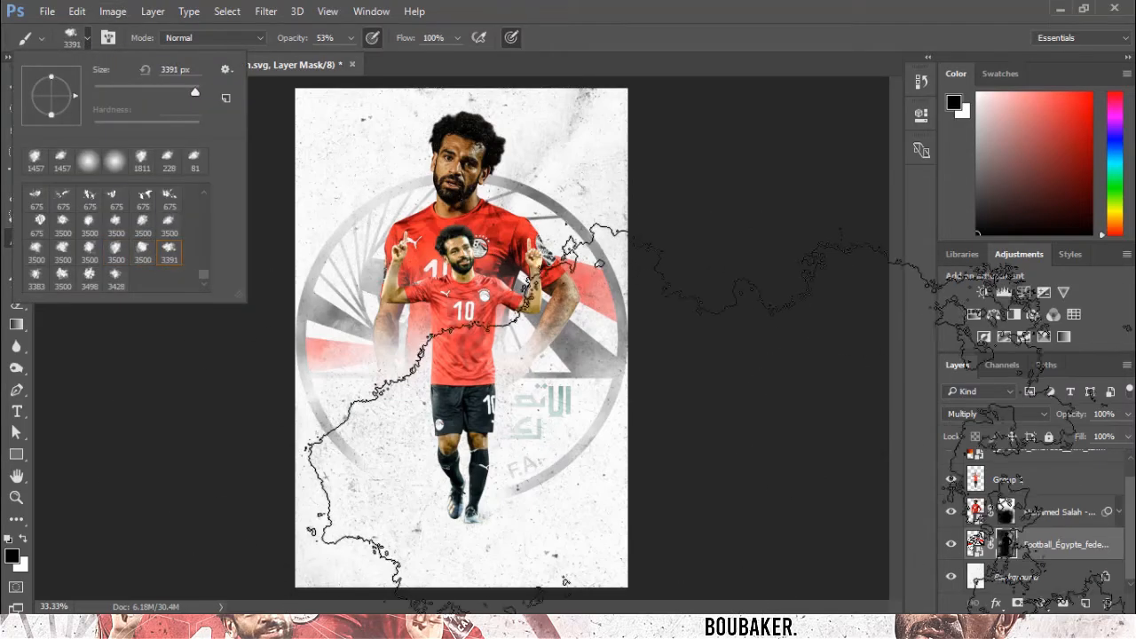
pyautogui.click(724, 512)
pyautogui.hotkey('ctrl', '-')
pyautogui.press('x')
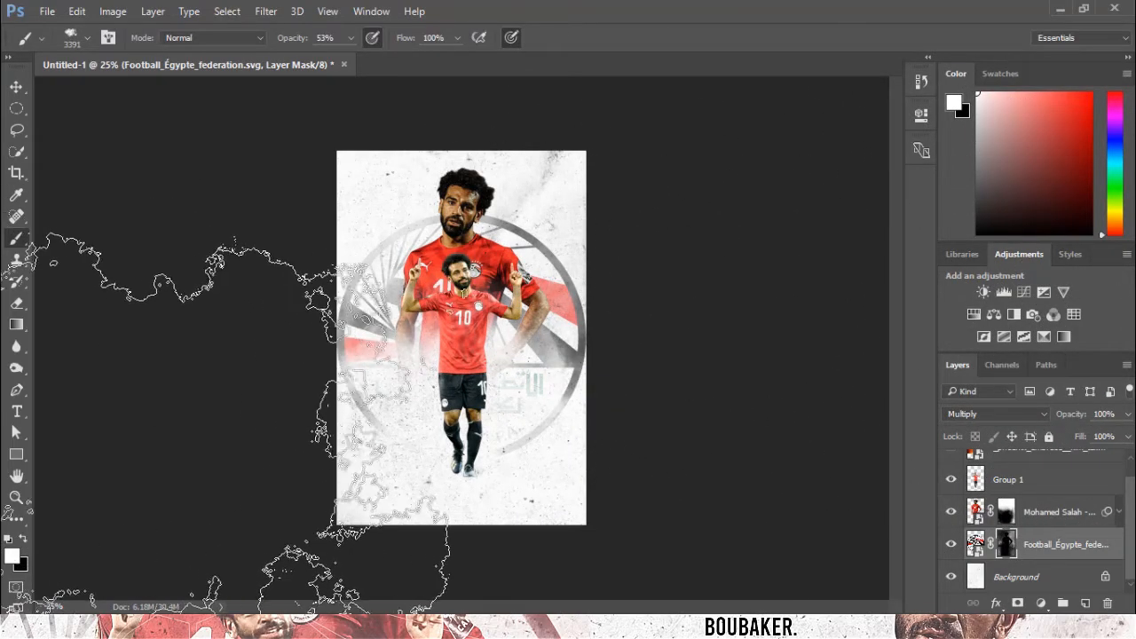
pyautogui.hotkey('ctrl', '+')
# Scale the Egyptian FA logo down slightly from its upper-right corner.
pyautogui.click(15, 87)
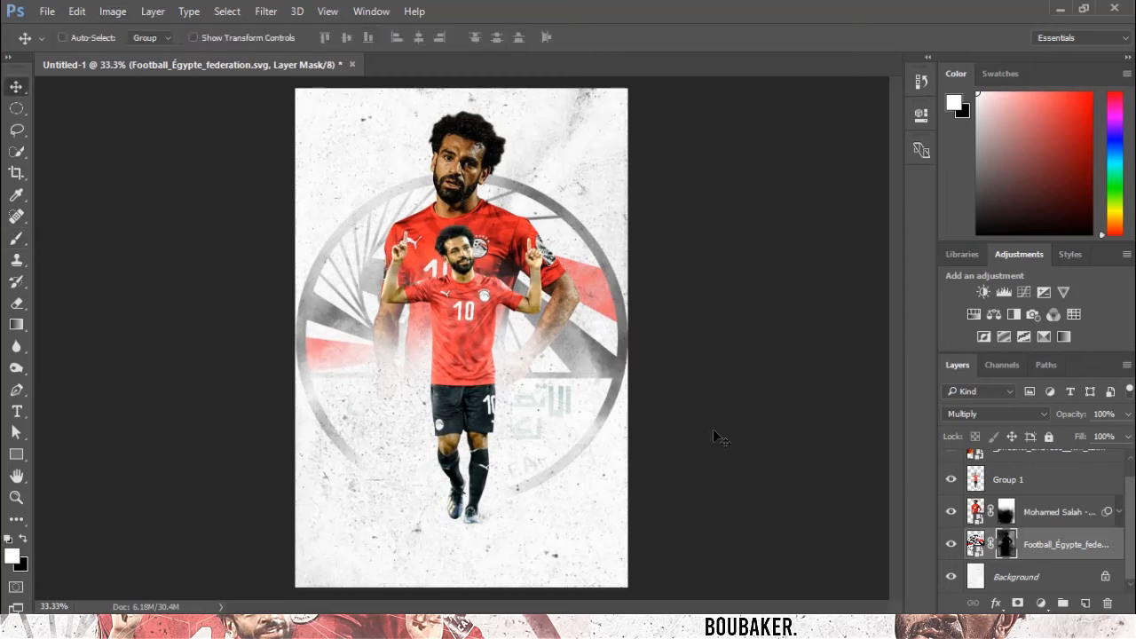
pyautogui.click(975, 543)
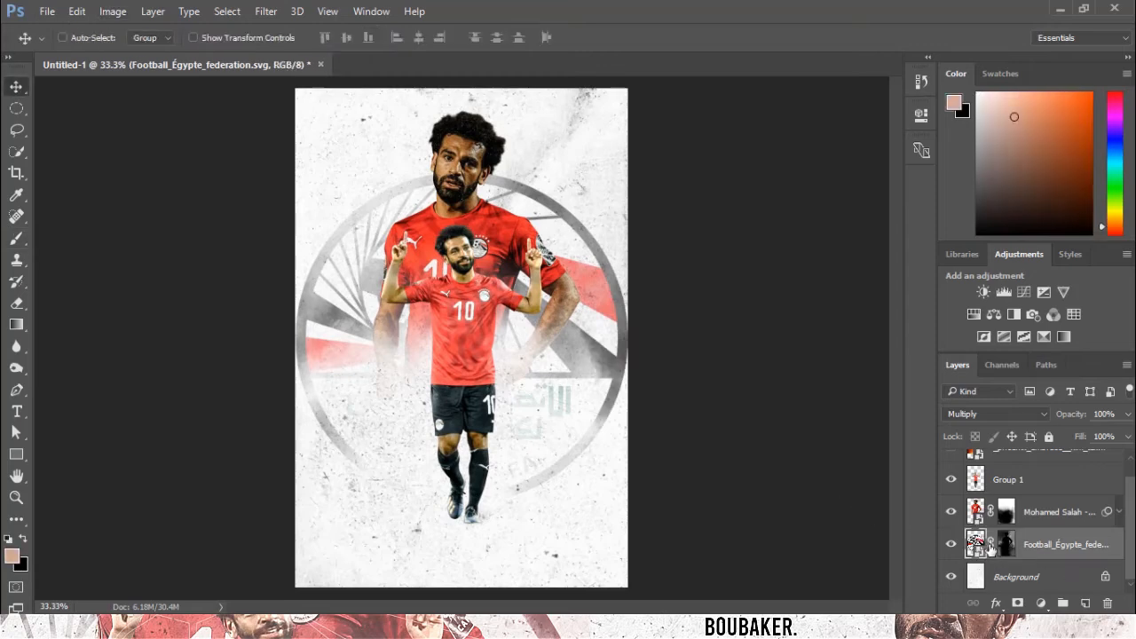
pyautogui.hotkey('ctrl', 't')
pyautogui.moveTo(628, 170); pyautogui.dragTo(614, 181)
pyautogui.press('Return')
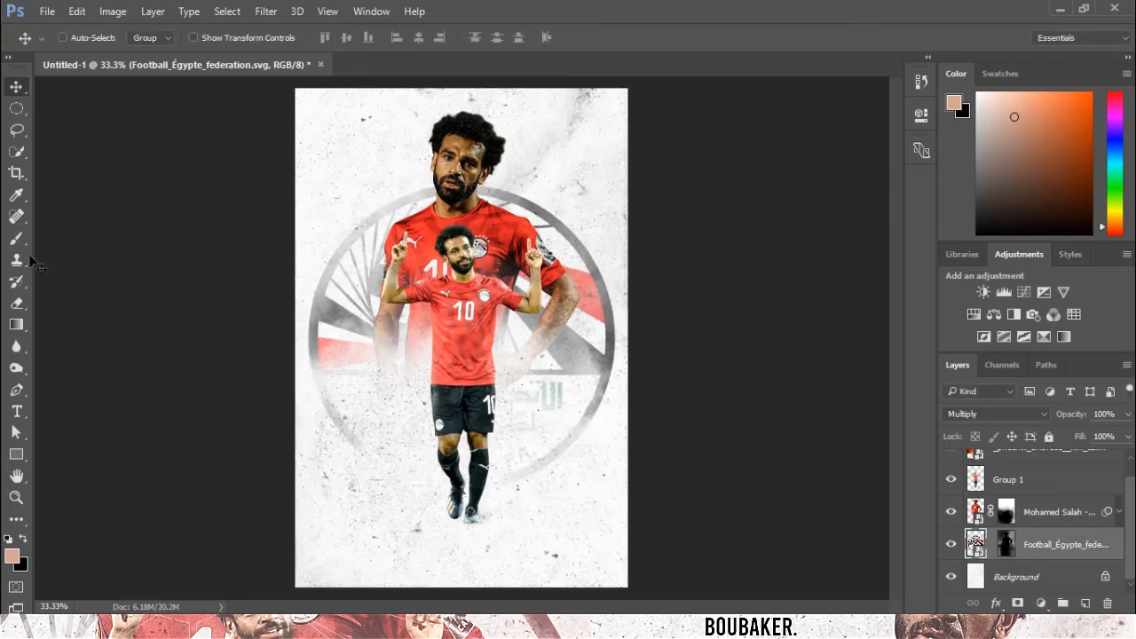
# Stamp white splatter marks on the logo's mask with the brush resized to about 500 px.
pyautogui.click(14, 243)
pyautogui.press('x')
pyautogui.click(1006, 544)
pyautogui.press('x')
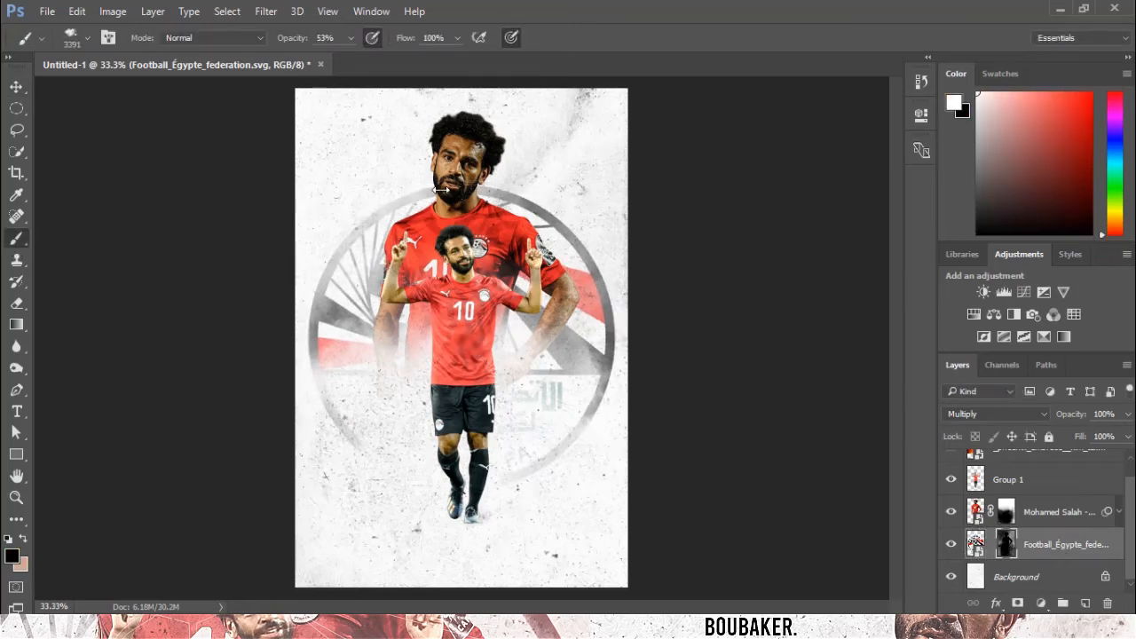
pyautogui.click(87, 37)
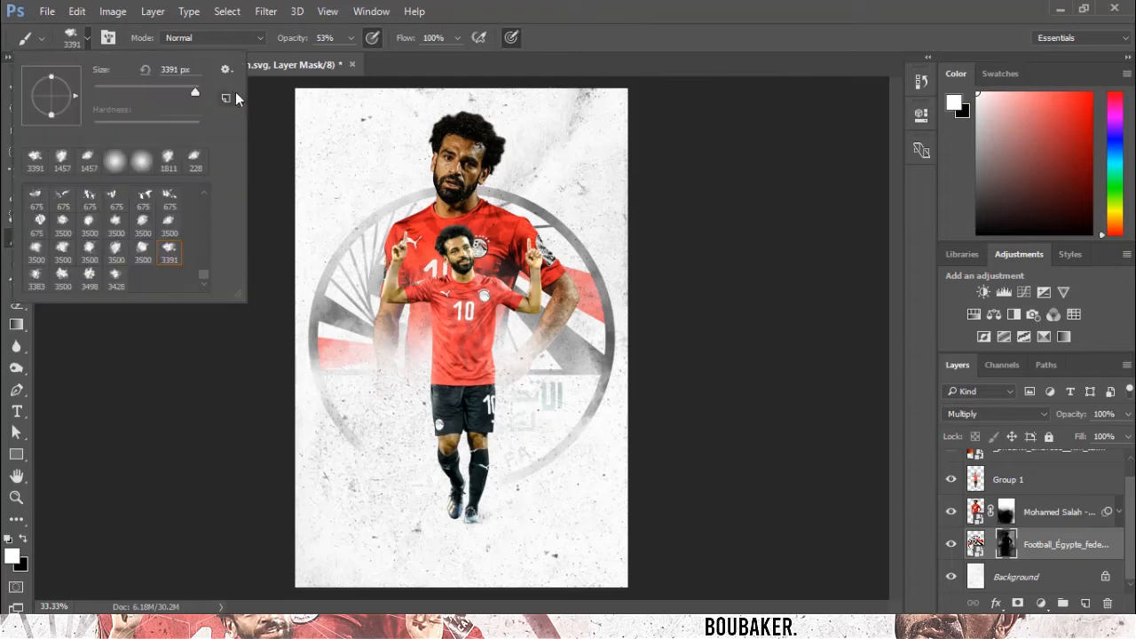
pyautogui.moveTo(195, 91); pyautogui.dragTo(188, 91)
pyautogui.click(405, 186)
pyautogui.click(305, 208)
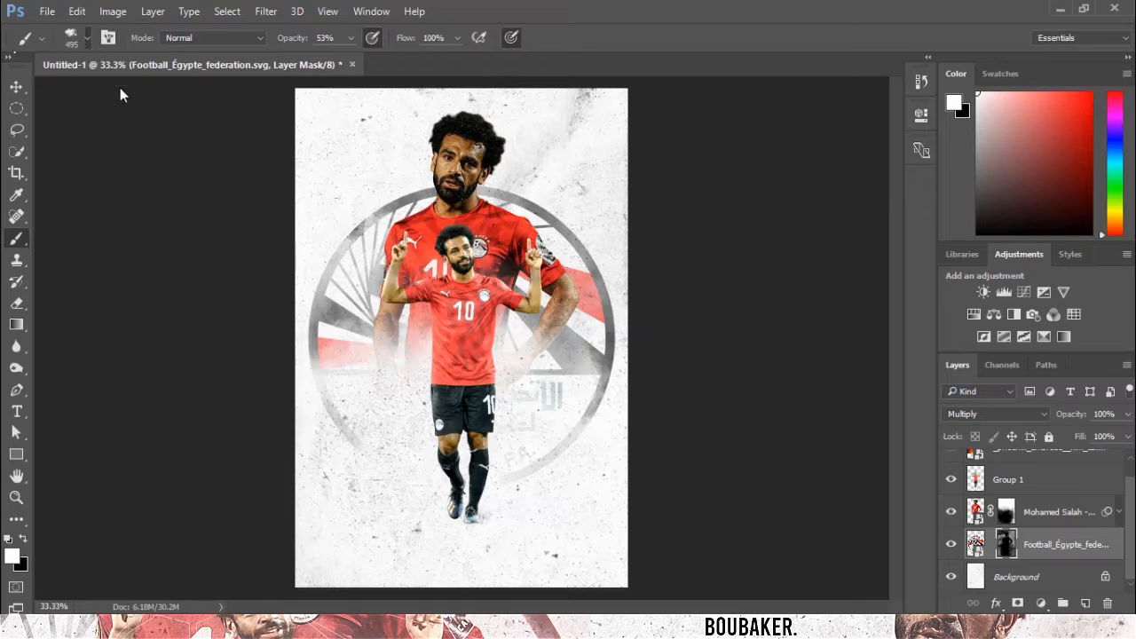
pyautogui.click(78, 38)
pyautogui.moveTo(189, 89); pyautogui.dragTo(189, 89)
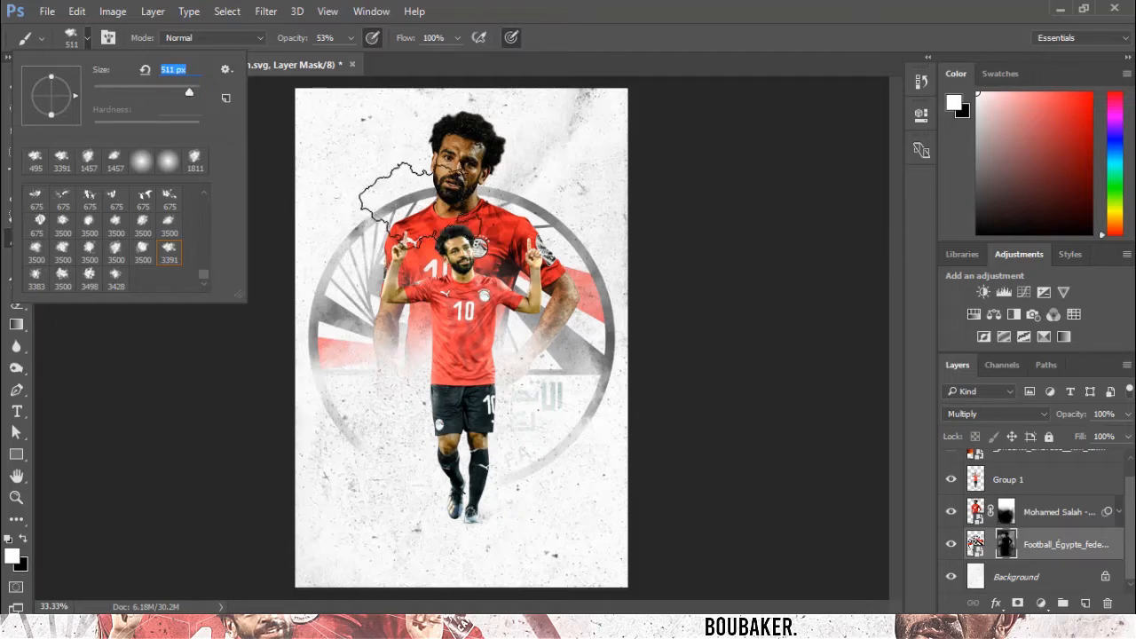
pyautogui.press('Return')
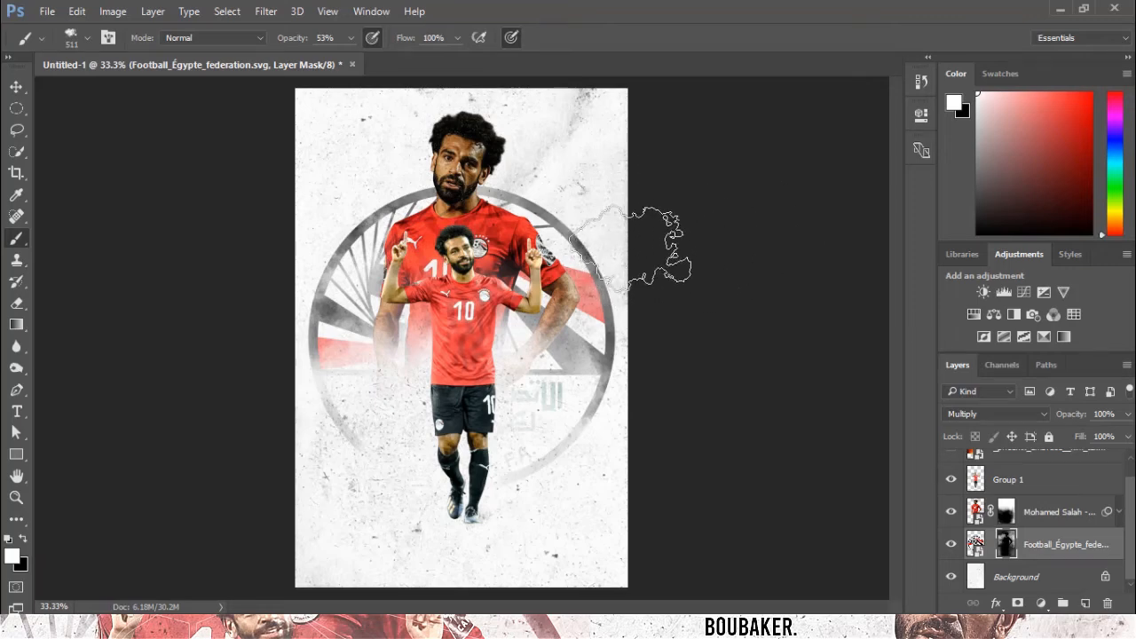
pyautogui.click(16, 89)
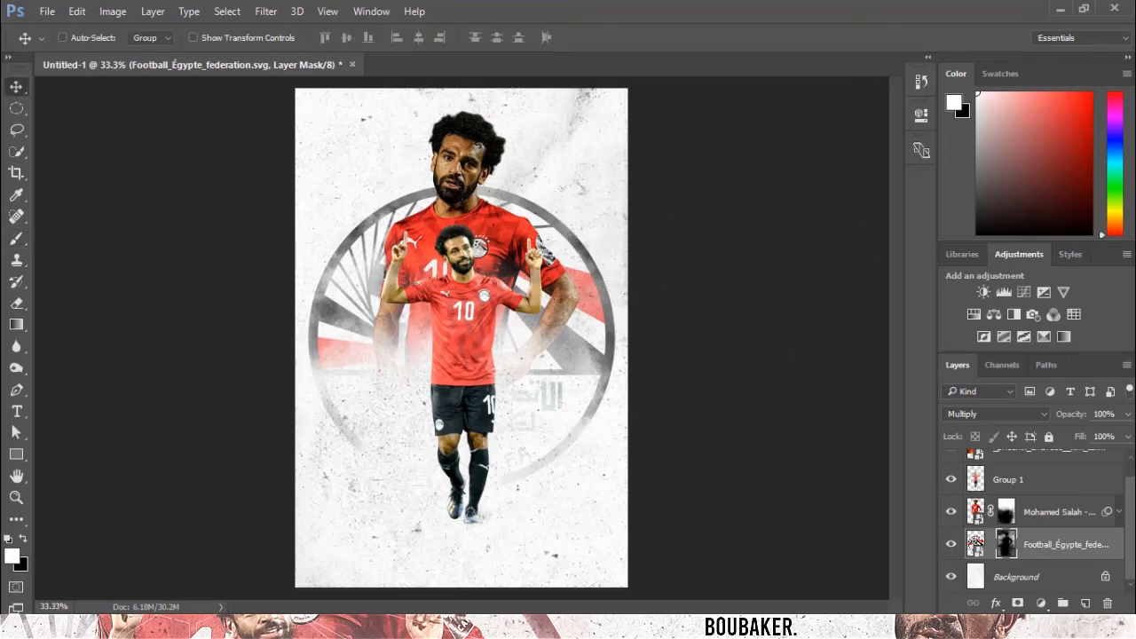
# Edit the half-body render's Camera Raw filter: Contrast -68, Whites -13, Blacks +22, Clarity +71.
pyautogui.scroll(1, 1048, 533)
pyautogui.click(1079, 532)
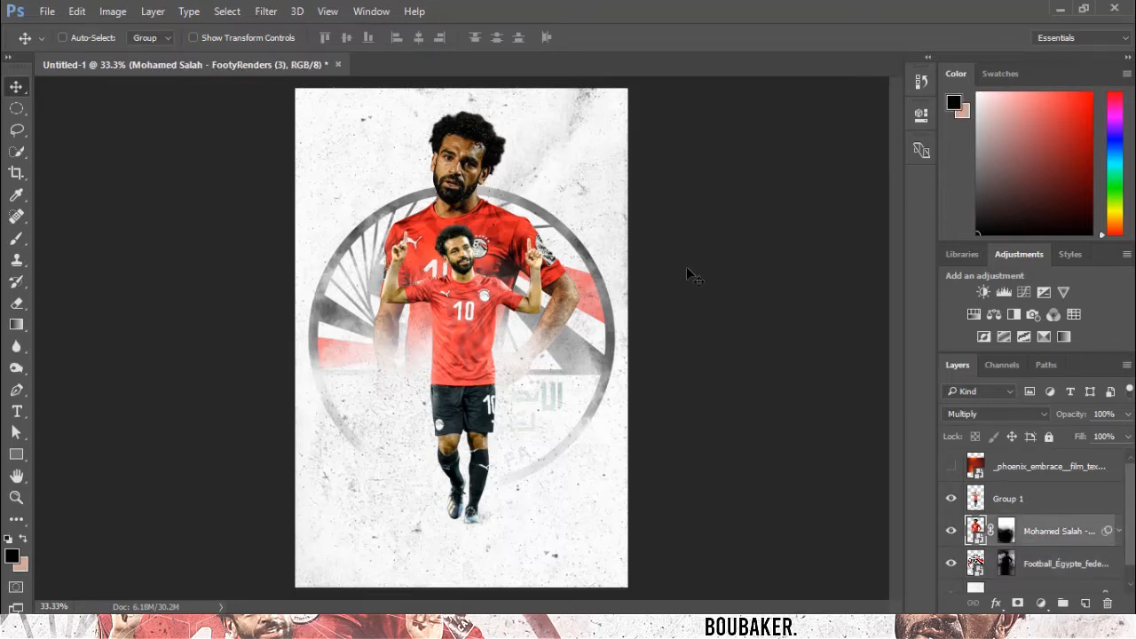
pyautogui.click(1120, 536)
pyautogui.scroll(-2, 1054, 533)
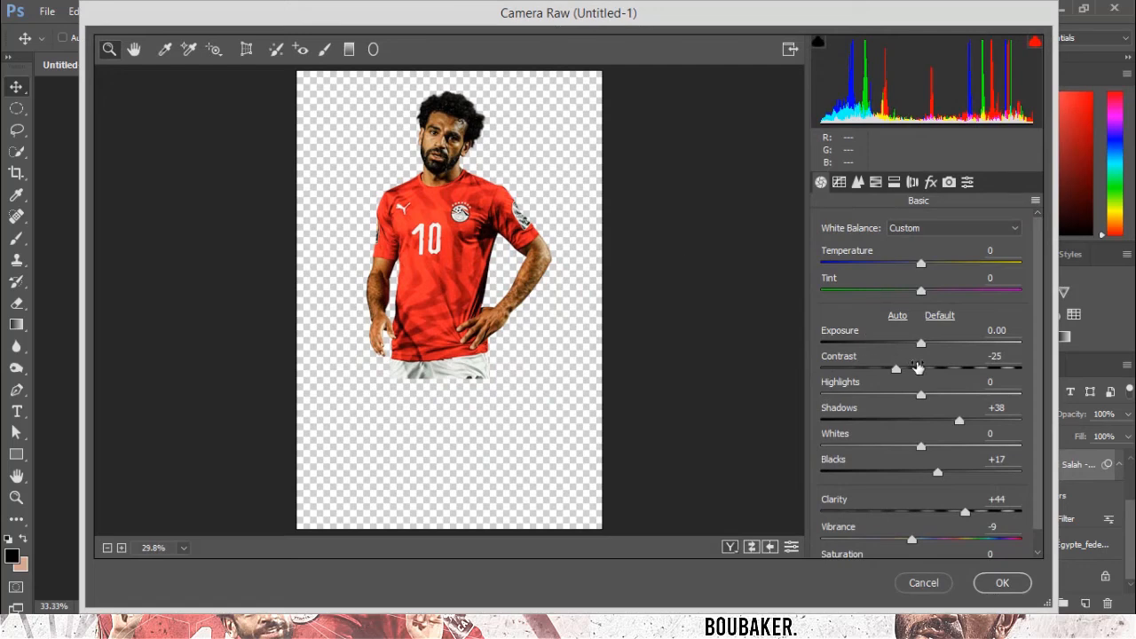
pyautogui.moveTo(895, 370); pyautogui.dragTo(854, 376)
pyautogui.moveTo(920, 445); pyautogui.dragTo(942, 476)
pyautogui.moveTo(964, 512); pyautogui.dragTo(992, 510)
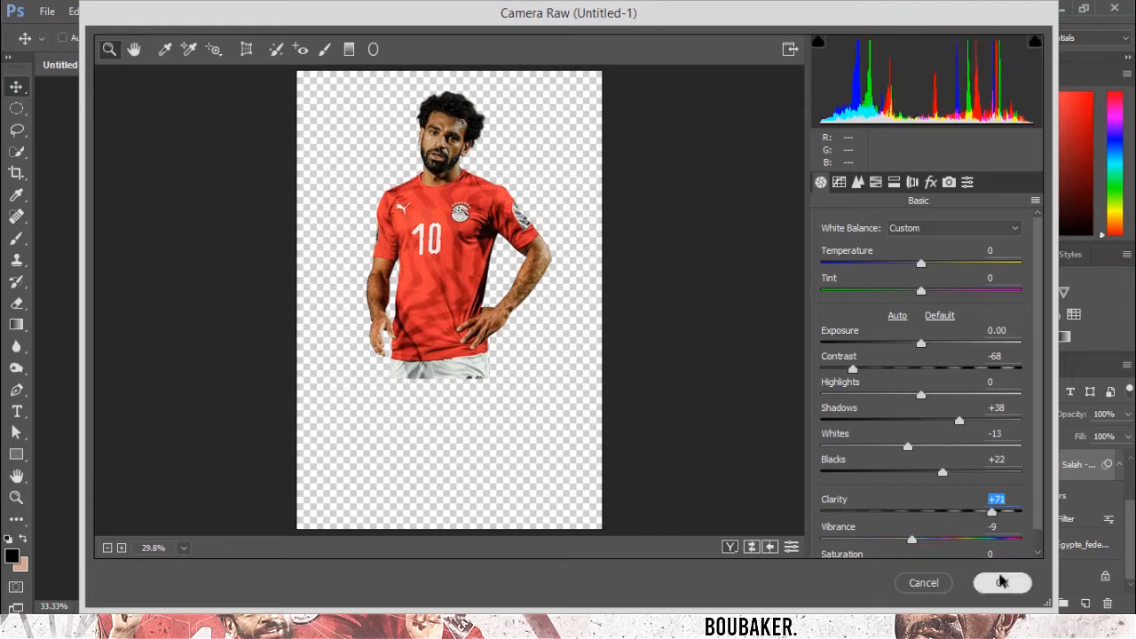
pyautogui.click(994, 582)
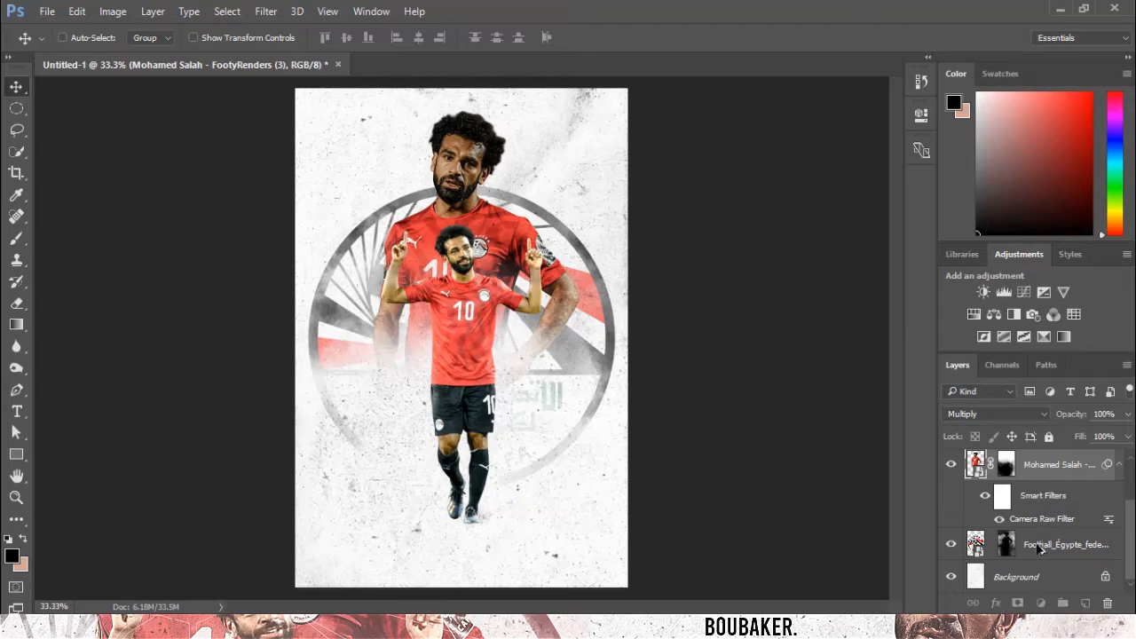
pyautogui.moveTo(1040, 520); pyautogui.dragTo(1035, 491)
pyautogui.scroll(2, 1043, 544)
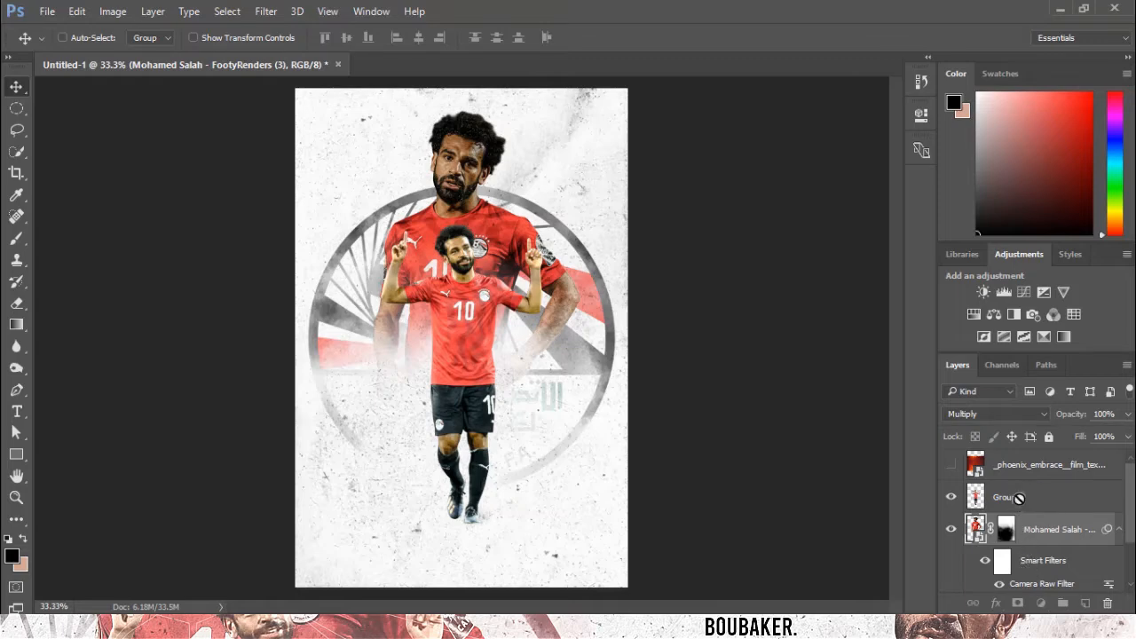
pyautogui.click(1026, 502)
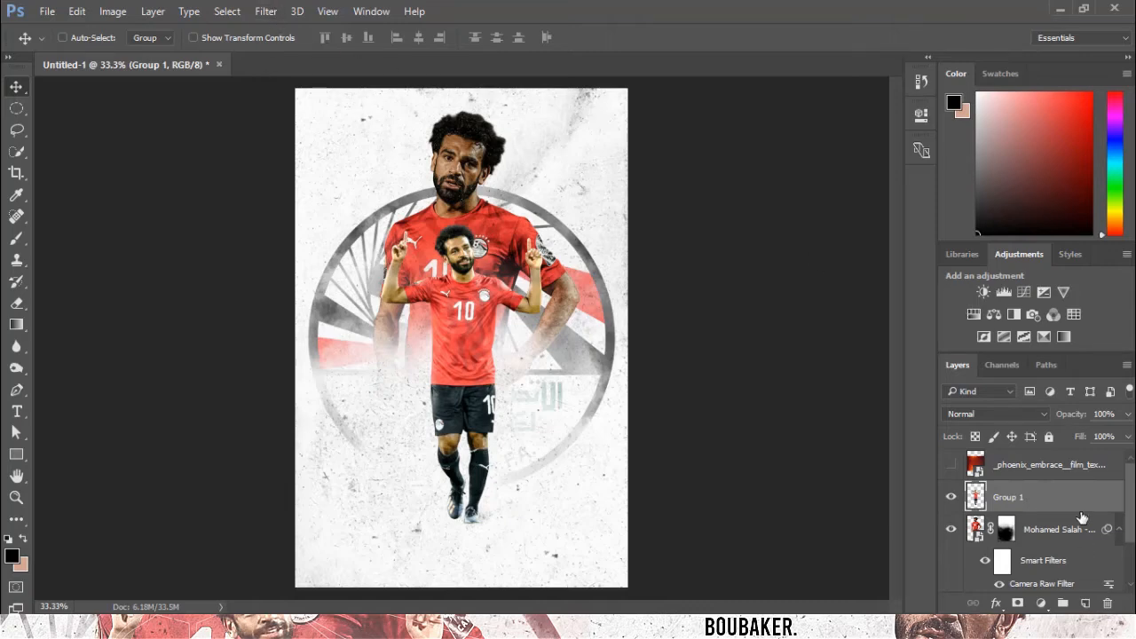
pyautogui.click(1025, 293)
pyautogui.moveTo(750, 323)
pyautogui.mouseDown()
pyautogui.moveTo(758, 337)
pyautogui.moveTo(760, 327)
pyautogui.mouseUp()
pyautogui.moveTo(837, 233); pyautogui.dragTo(840, 241)
pyautogui.moveTo(726, 350); pyautogui.dragTo(729, 357)
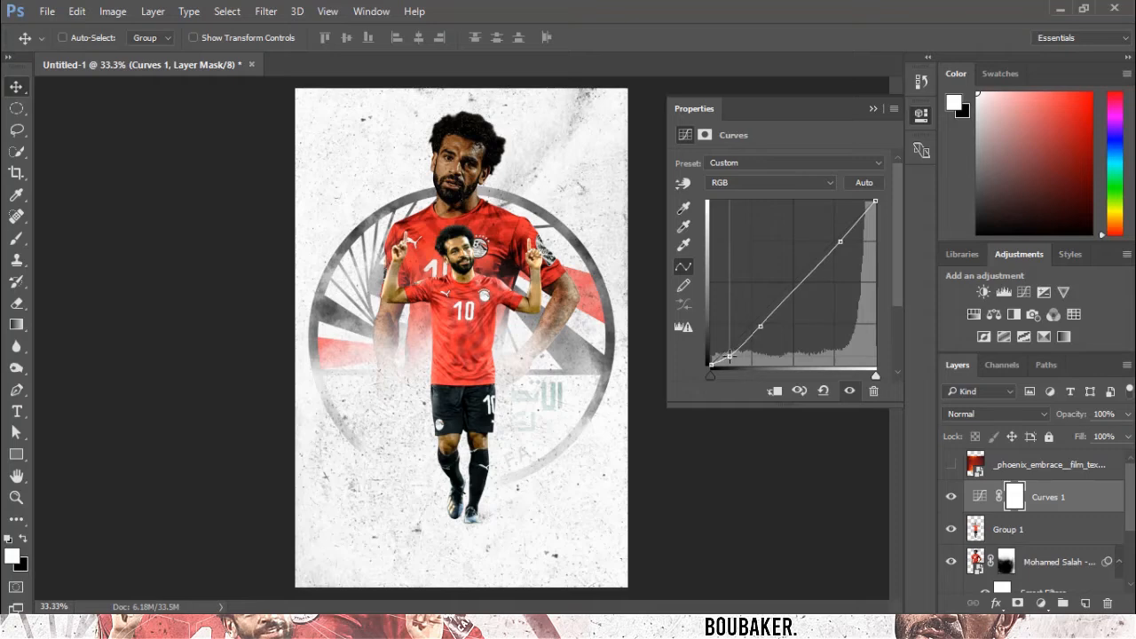
pyautogui.press('Delete')
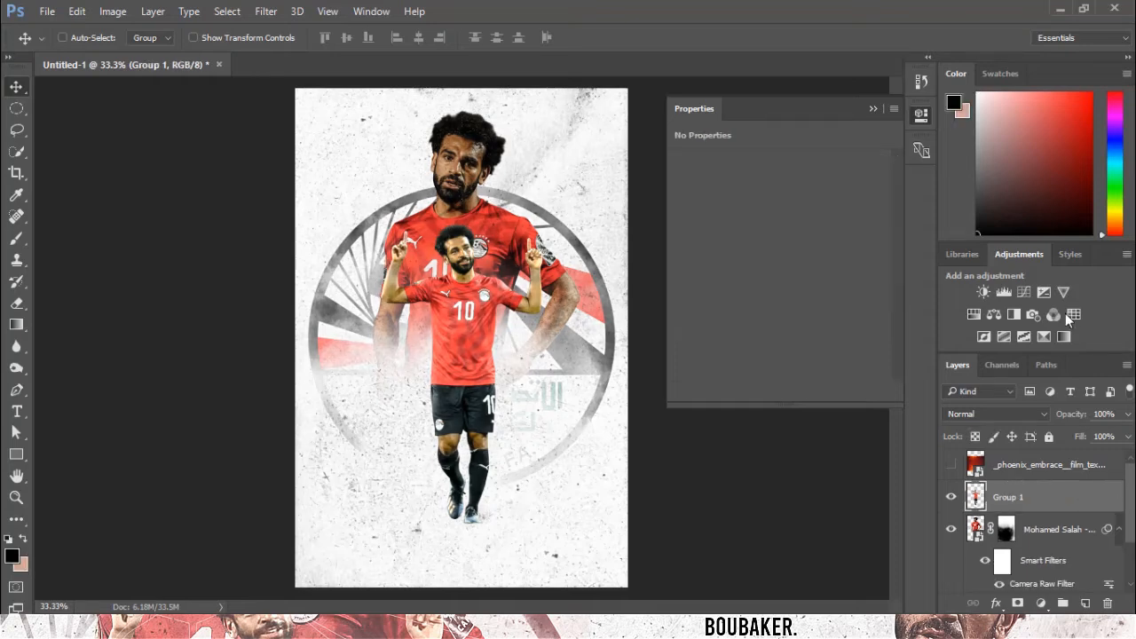
# Add a Black & White adjustment layer above Group 1 and set its blend mode to Soft Light.
pyautogui.click(1009, 314)
pyautogui.click(1000, 415)
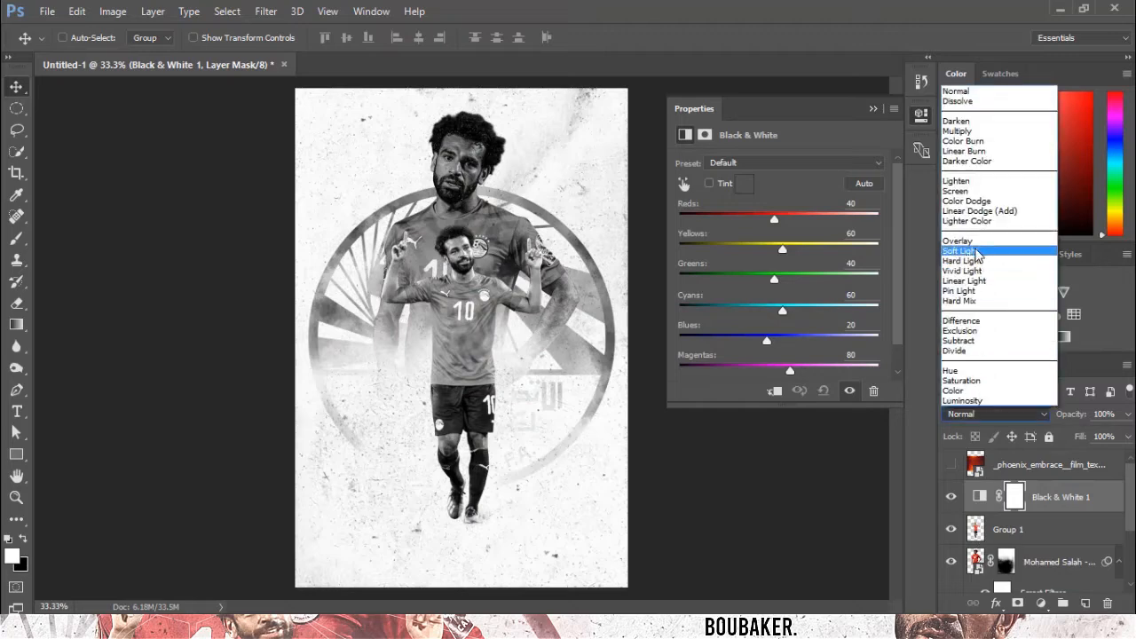
pyautogui.click(985, 257)
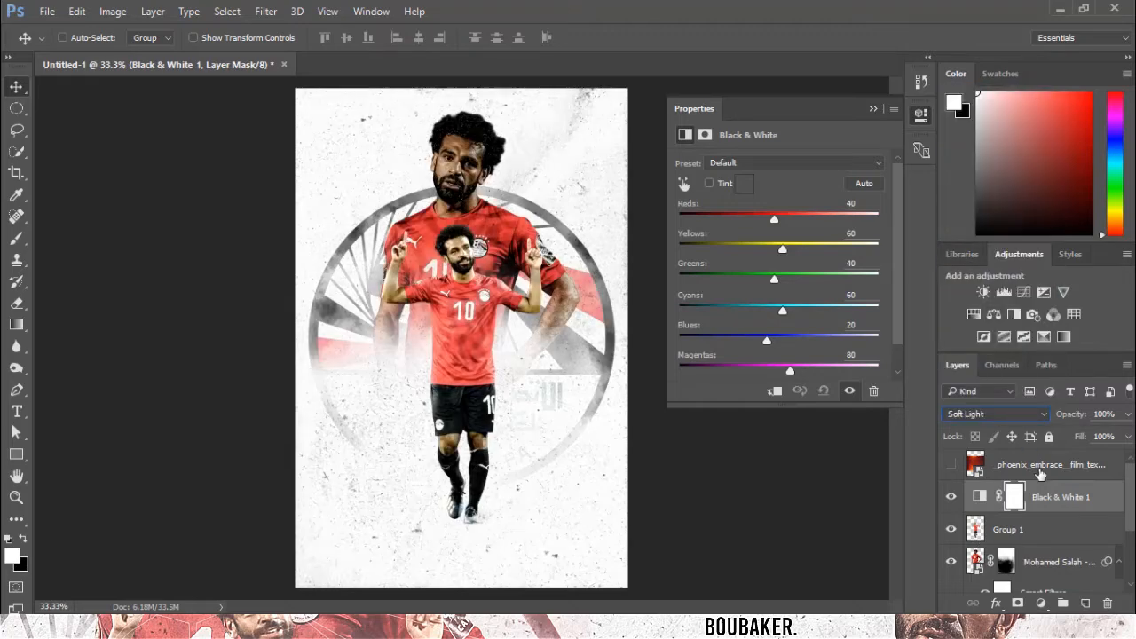
# Add a Curves adjustment clipped to the Black & White layer and pull its white point down.
pyautogui.click(1025, 294)
pyautogui.keyDown('alt'); pyautogui.click(1047, 504); pyautogui.keyUp('alt')
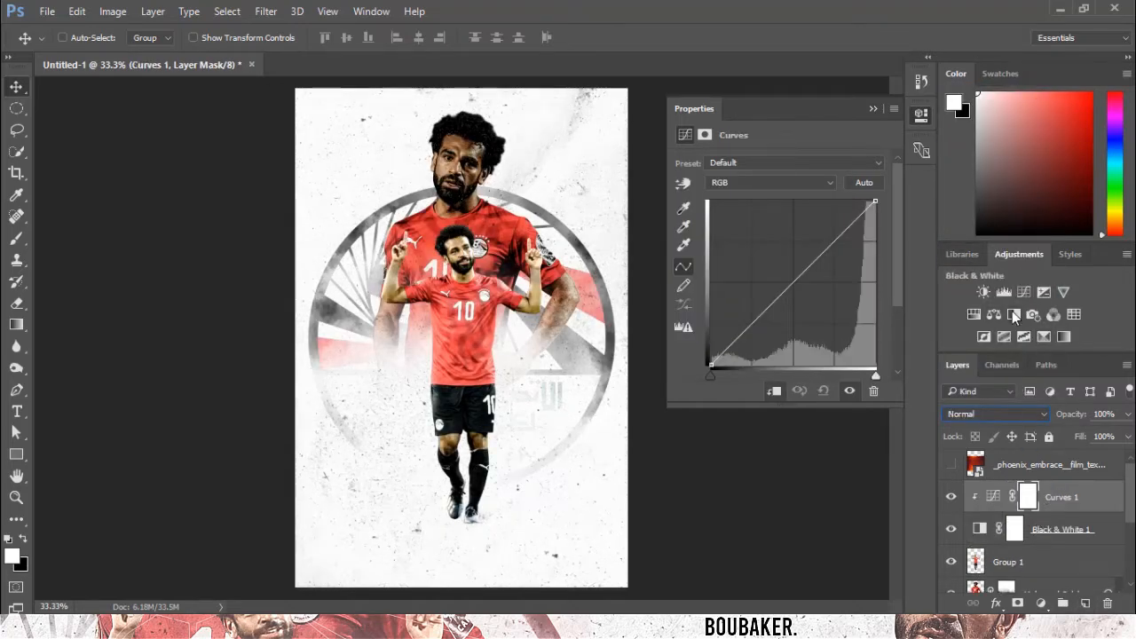
pyautogui.moveTo(875, 200); pyautogui.dragTo(893, 282)
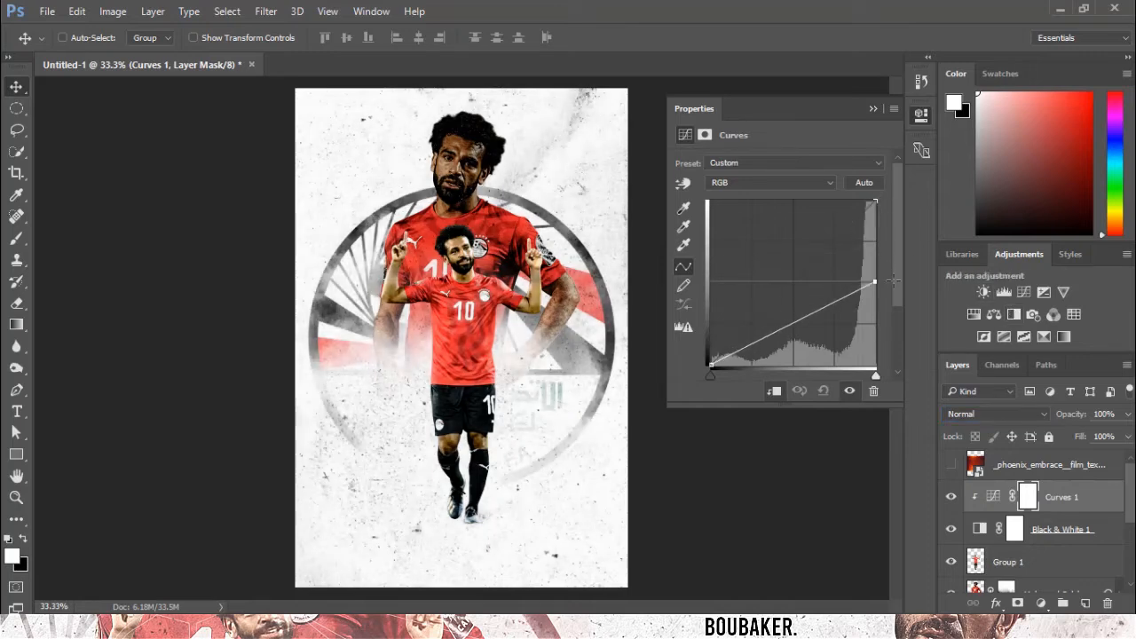
# Reshape Curves 1 by raising its black point and adding points to form a wavy curve.
pyautogui.moveTo(712, 362); pyautogui.dragTo(711, 281)
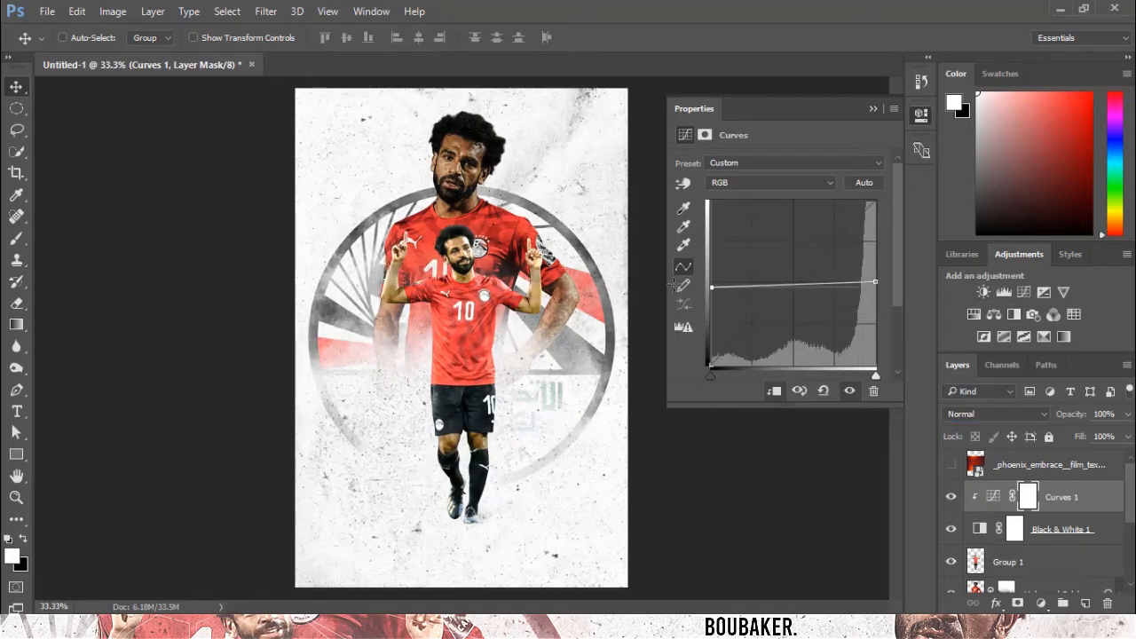
pyautogui.moveTo(828, 282); pyautogui.dragTo(829, 292)
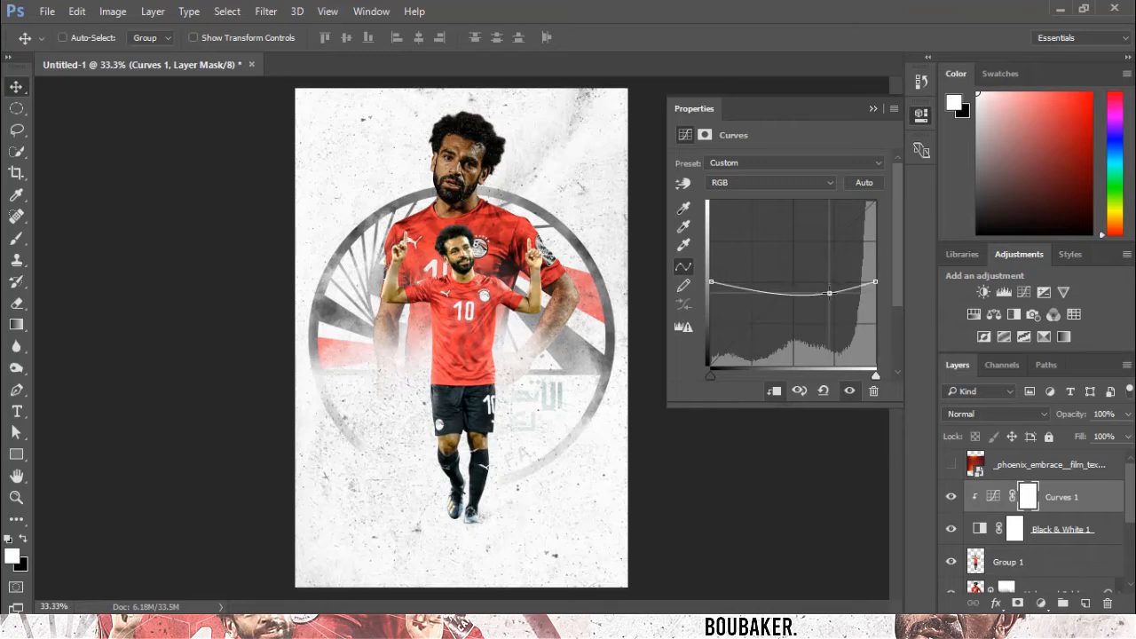
pyautogui.moveTo(762, 281)
pyautogui.mouseDown()
pyautogui.moveTo(780, 296)
pyautogui.moveTo(829, 282)
pyautogui.moveTo(834, 255)
pyautogui.moveTo(796, 283)
pyautogui.moveTo(748, 284)
pyautogui.mouseUp()
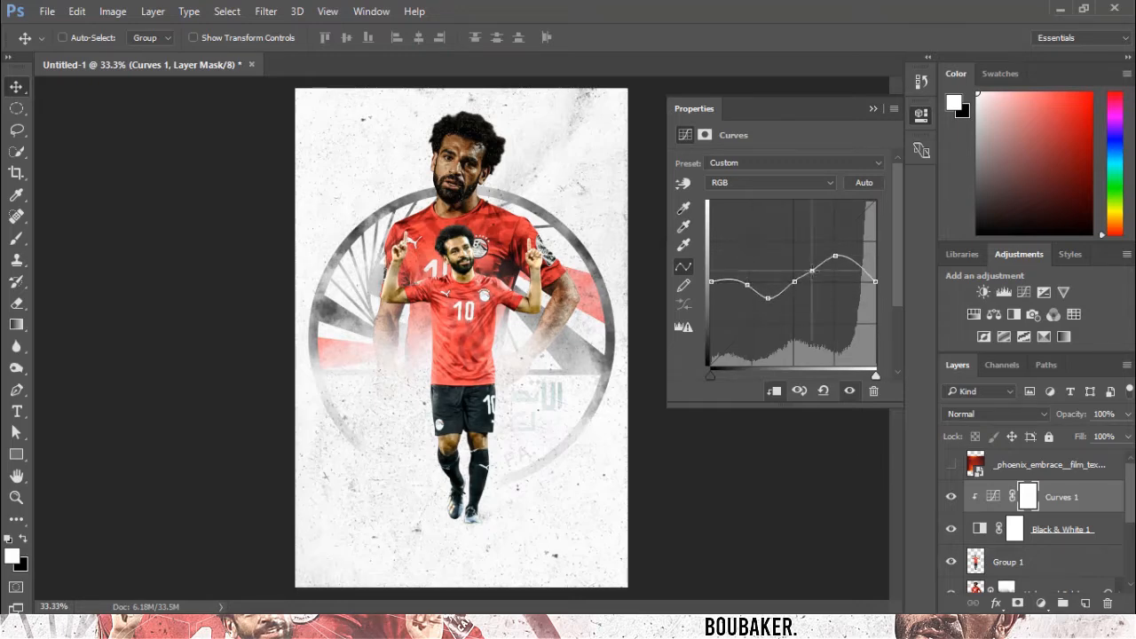
pyautogui.click(815, 272)
pyautogui.moveTo(815, 272); pyautogui.dragTo(820, 261)
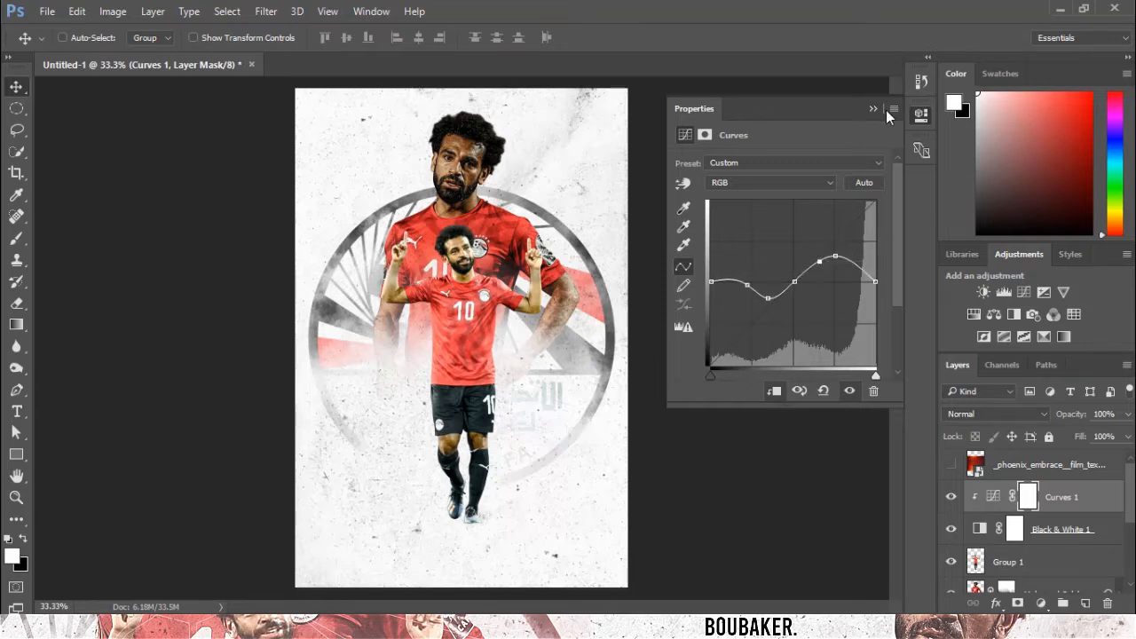
pyautogui.click(871, 109)
# Add a Brightness/Contrast adjustment above the Background layer and lower its brightness.
pyautogui.scroll(-5, 1056, 544)
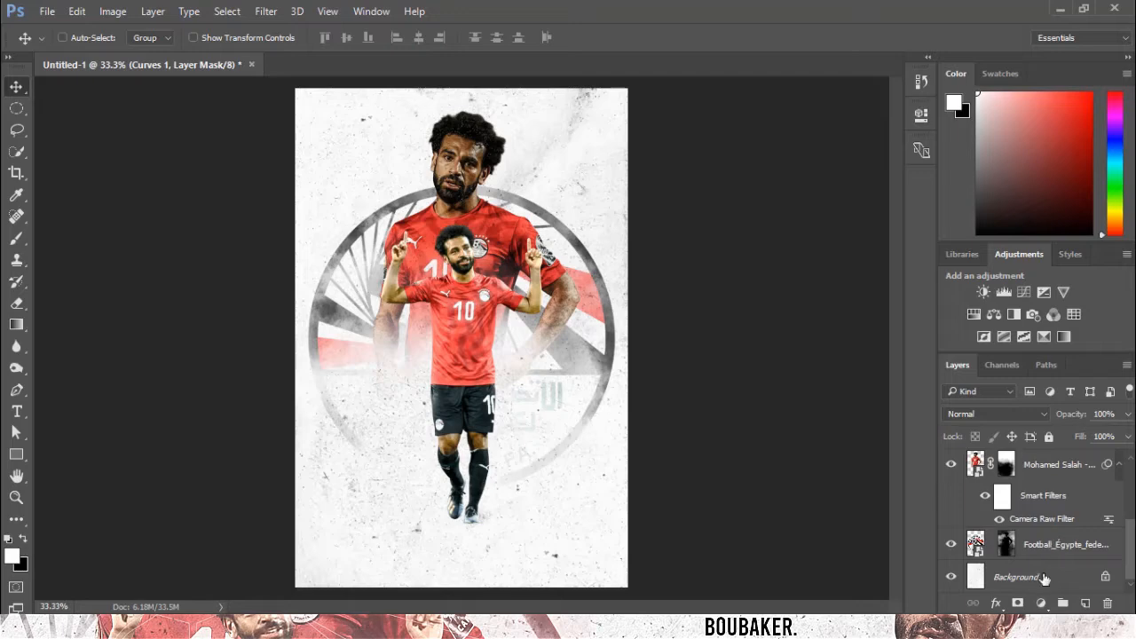
pyautogui.click(1045, 577)
pyautogui.click(983, 292)
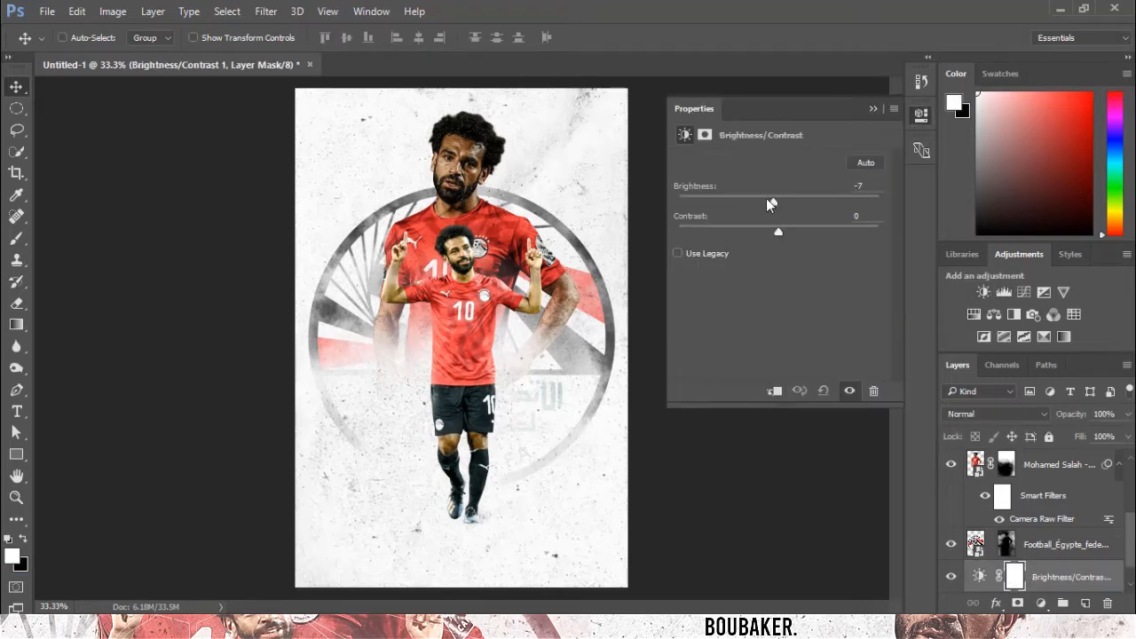
pyautogui.moveTo(768, 200)
pyautogui.mouseDown()
pyautogui.moveTo(741, 202)
pyautogui.moveTo(752, 198)
pyautogui.mouseUp()
pyautogui.click(873, 106)
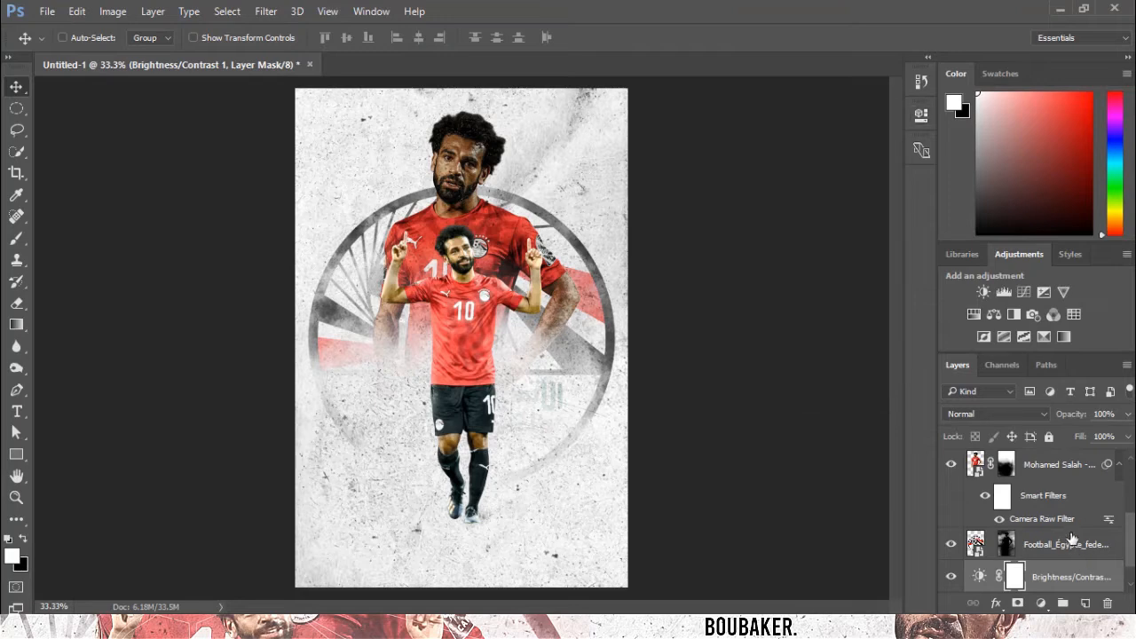
# Create a new empty layer directly above the full-body Mohamed Salah render.
pyautogui.click(1119, 465)
pyautogui.scroll(2, 1090, 515)
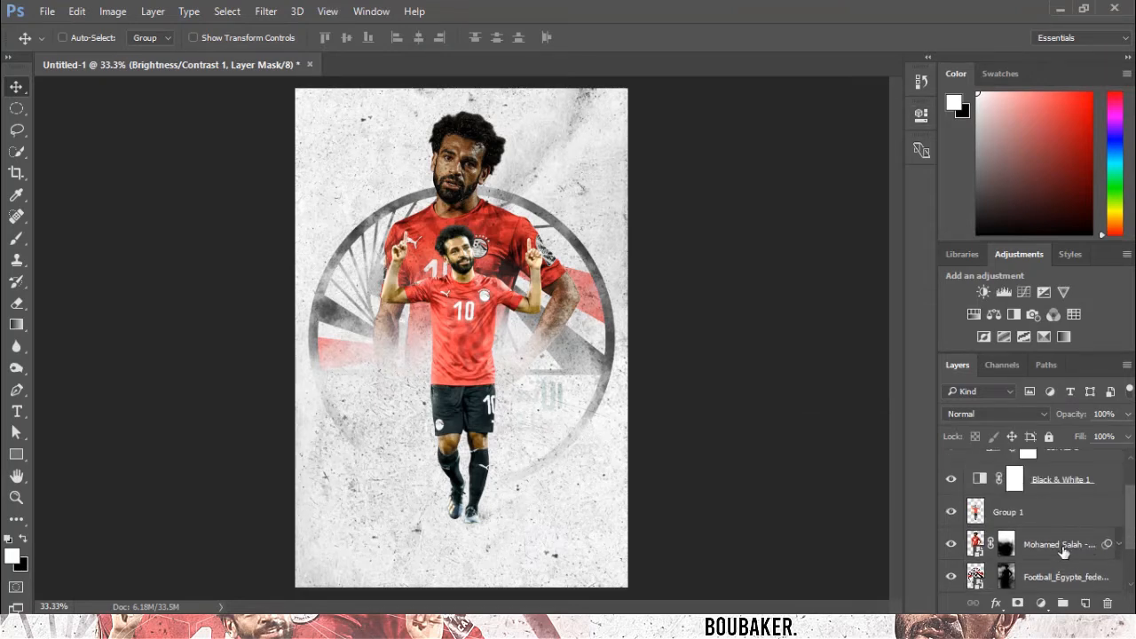
pyautogui.click(1064, 551)
pyautogui.click(1083, 604)
pyautogui.hotkey('ctrl', '+')
pyautogui.scroll(-5, 845, 270)
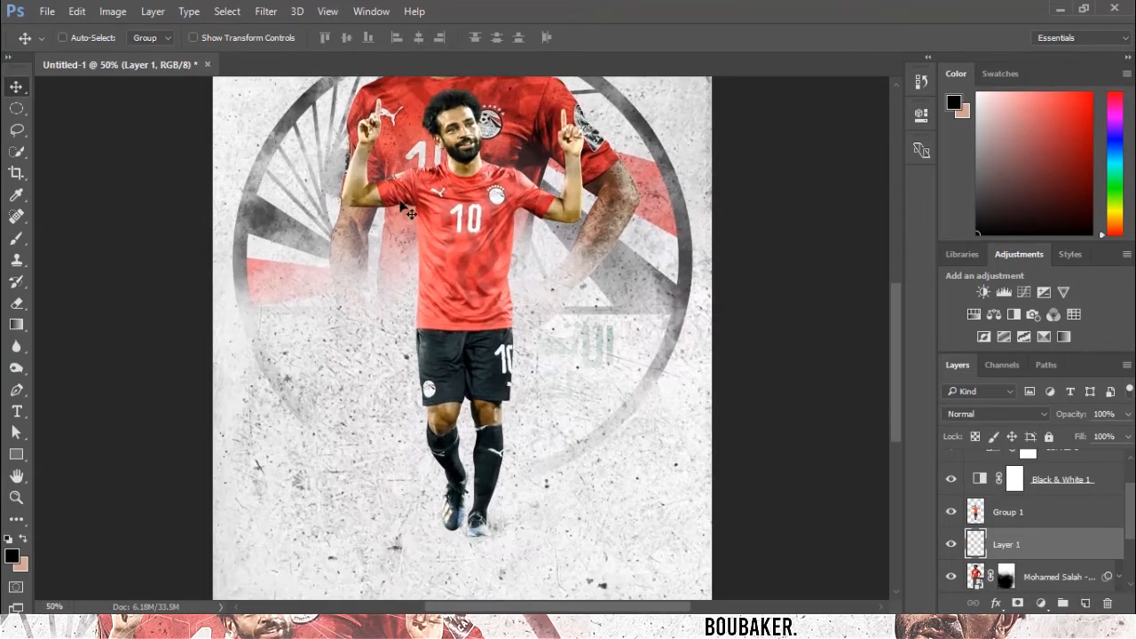
# Stamp a black smoke brush, resized to about 322 px at 100% opacity, beneath the player's feet.
pyautogui.click(16, 238)
pyautogui.hotkey('ctrl', '+')
pyautogui.hotkey('ctrl', '+')
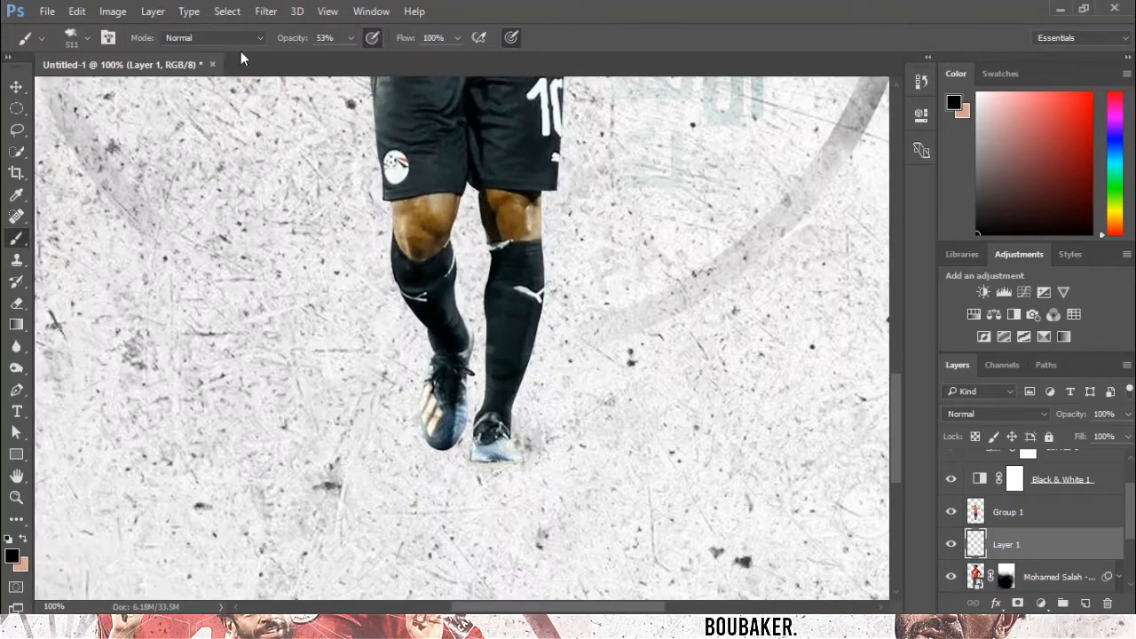
pyautogui.click(68, 39)
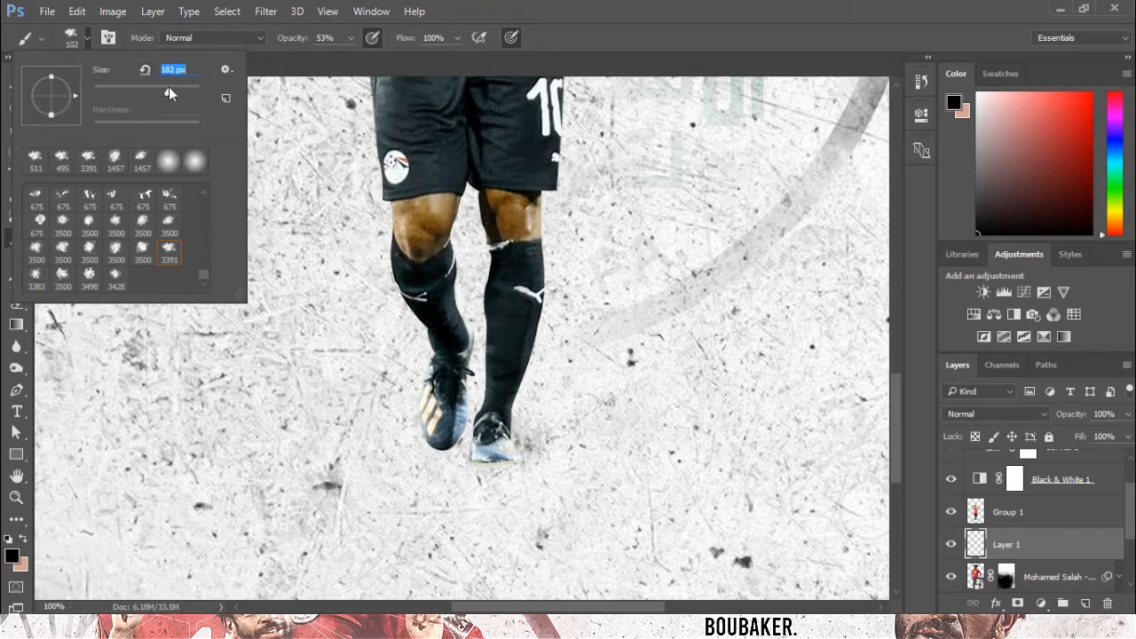
pyautogui.moveTo(169, 86); pyautogui.dragTo(170, 87)
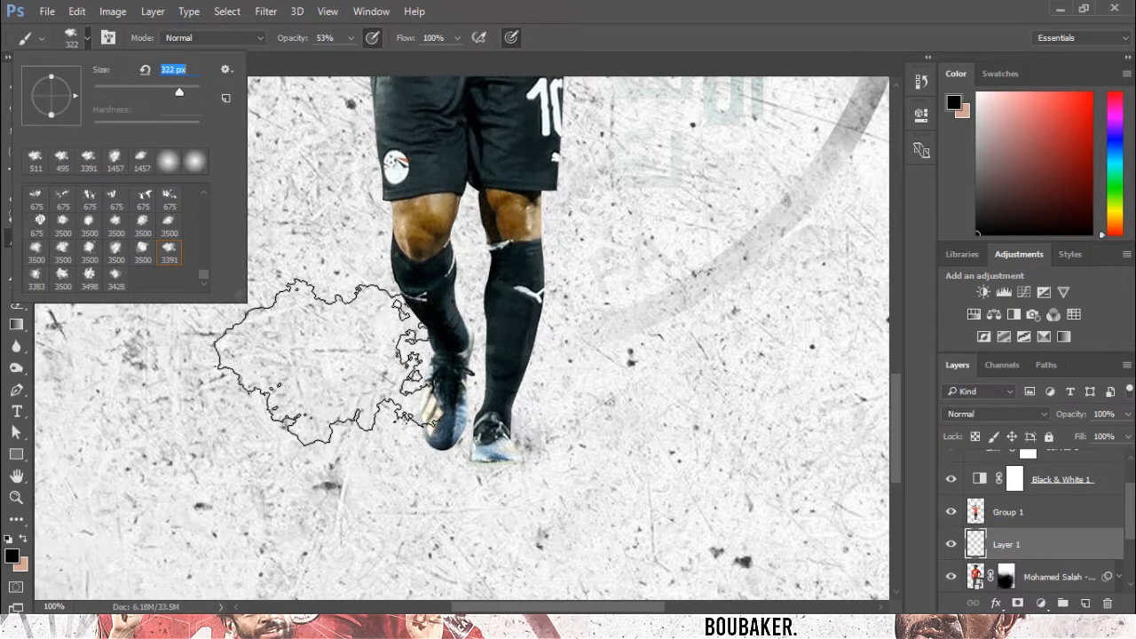
pyautogui.click(315, 386)
pyautogui.hotkey('ctrl', 'z')
pyautogui.click(352, 38)
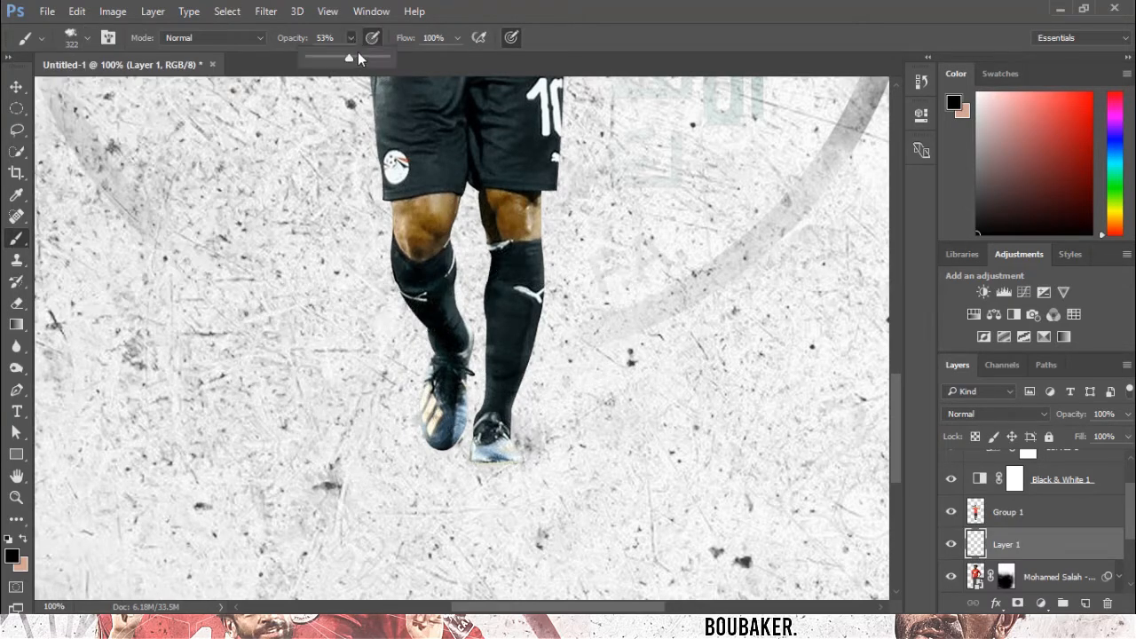
pyautogui.click(488, 434)
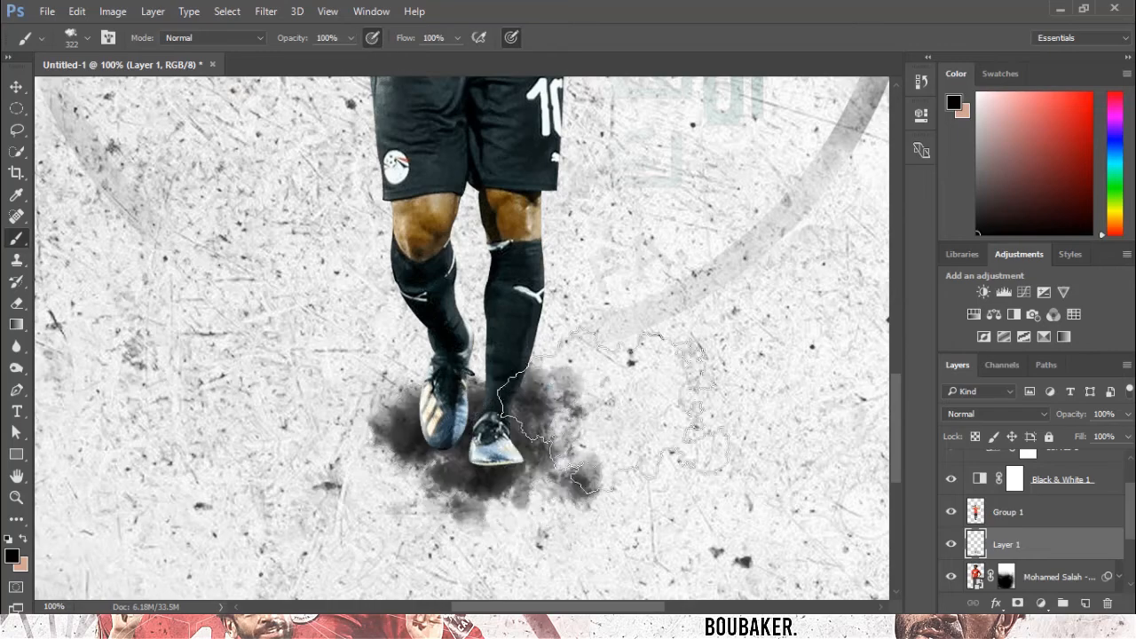
# Squash the smoke stamp vertically and move it down under the boots as a ground shadow.
pyautogui.hotkey('ctrl', 't')
pyautogui.moveTo(490, 544); pyautogui.dragTo(491, 392)
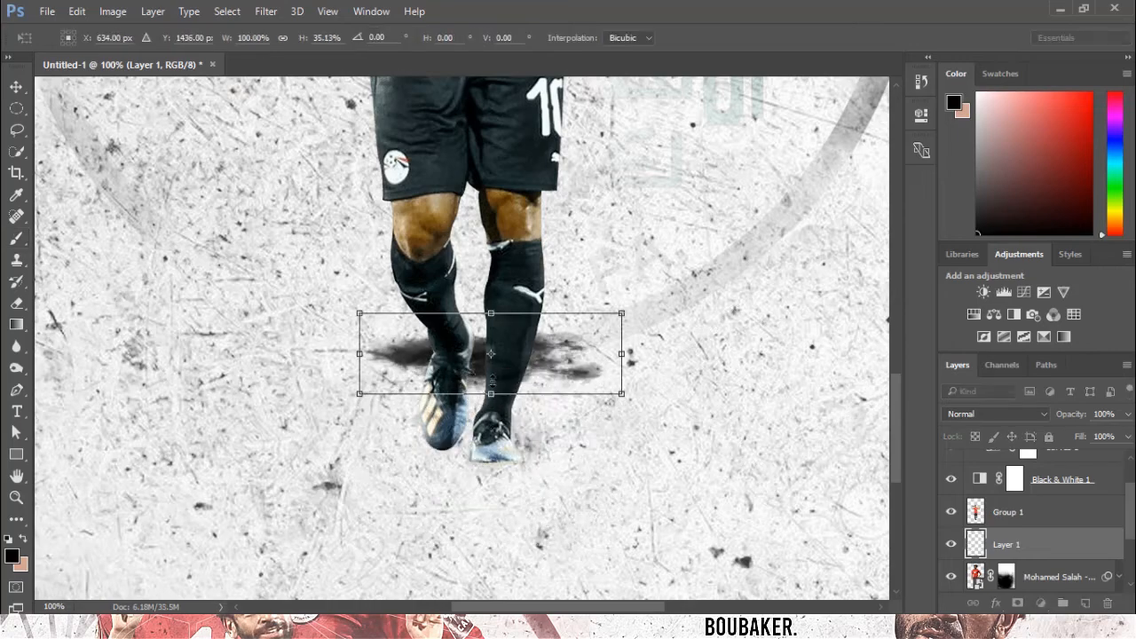
pyautogui.moveTo(503, 350); pyautogui.dragTo(502, 453)
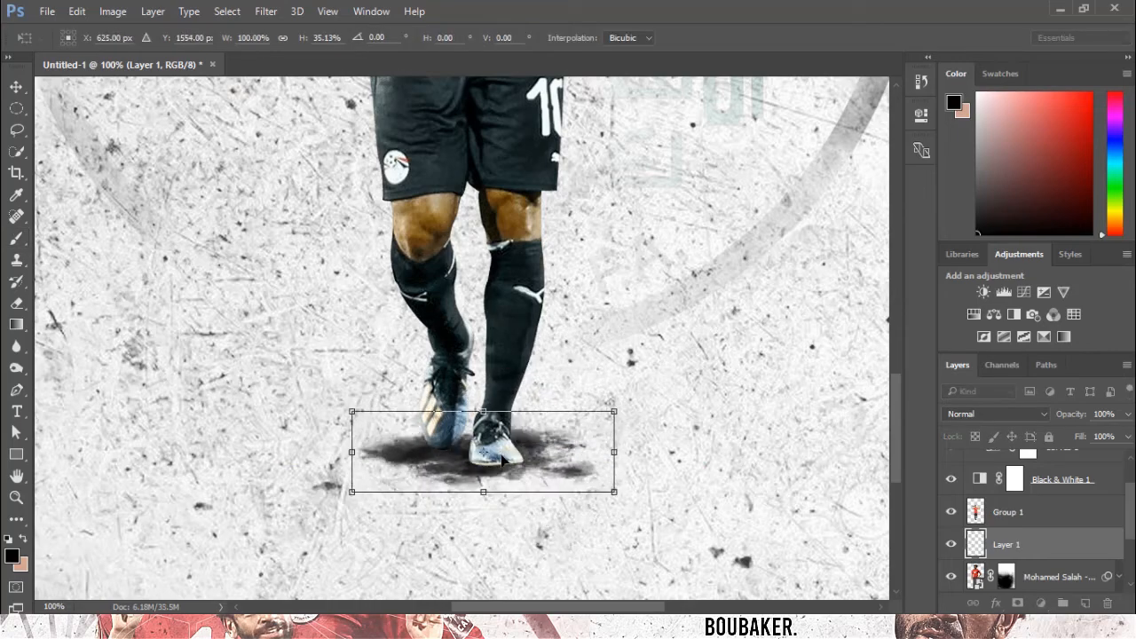
pyautogui.press('Return')
pyautogui.press('b')
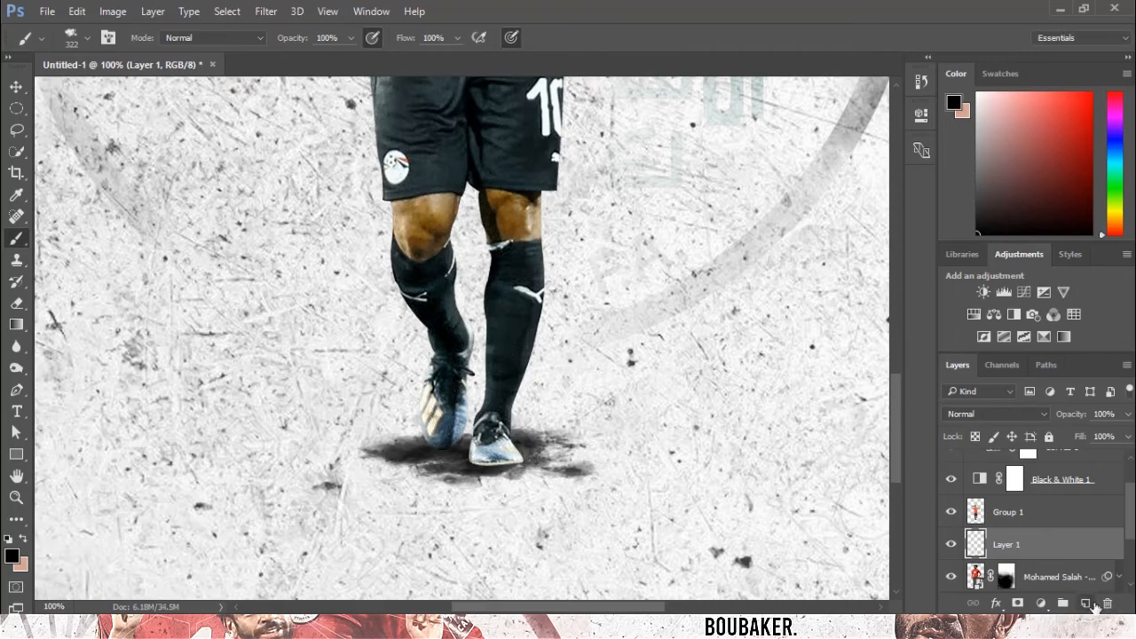
# On another new layer, stamp the smoke brush at 58% opacity below the feet.
pyautogui.click(1086, 603)
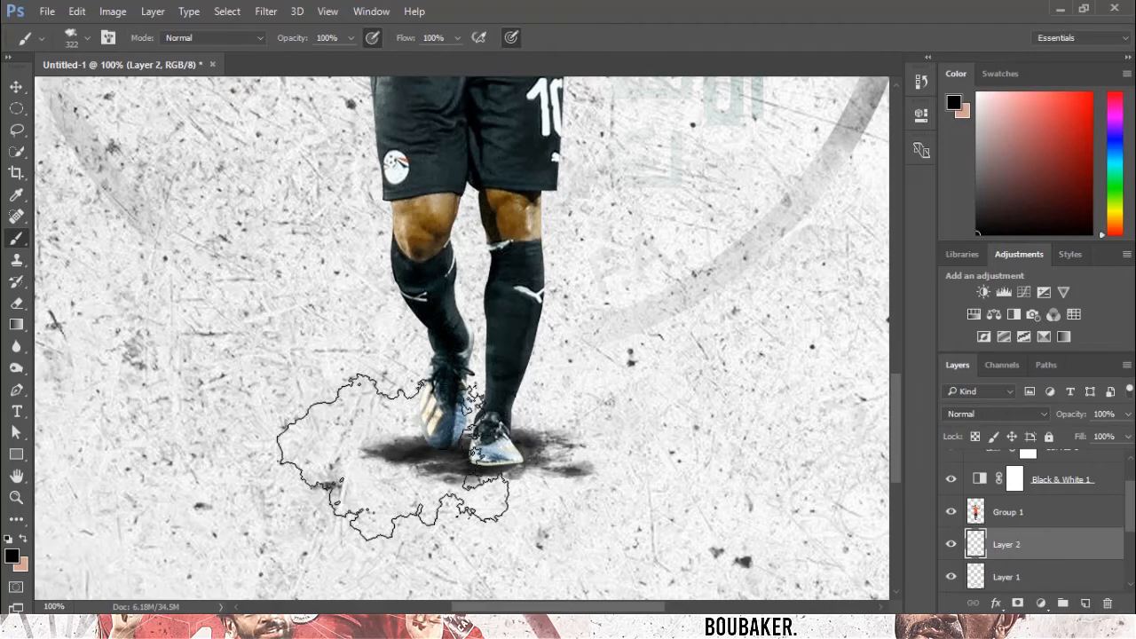
pyautogui.click(350, 39)
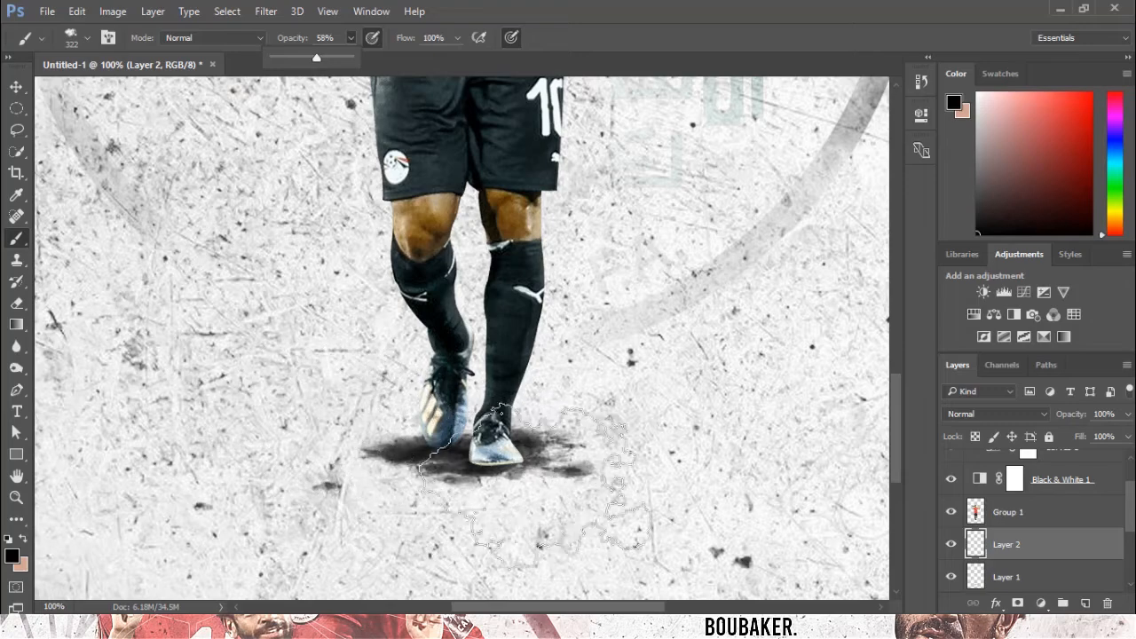
pyautogui.click(482, 469)
# Flatten and widen the second smoke stamp beneath the feet and set its layer opacity to 85%.
pyautogui.hotkey('ctrl', 't')
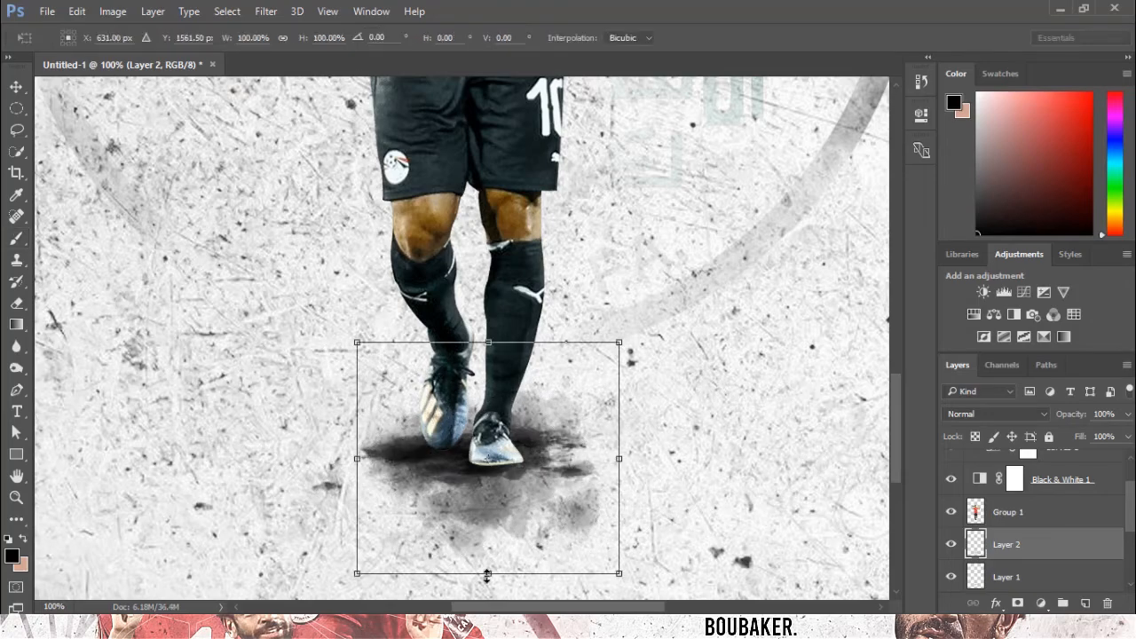
pyautogui.moveTo(486, 574); pyautogui.dragTo(470, 546)
pyautogui.moveTo(620, 444); pyautogui.dragTo(693, 427)
pyautogui.moveTo(516, 546); pyautogui.dragTo(517, 501)
pyautogui.moveTo(599, 385)
pyautogui.mouseDown()
pyautogui.moveTo(564, 429)
pyautogui.moveTo(558, 413)
pyautogui.mouseUp()
pyautogui.press('Return')
pyautogui.press('b')
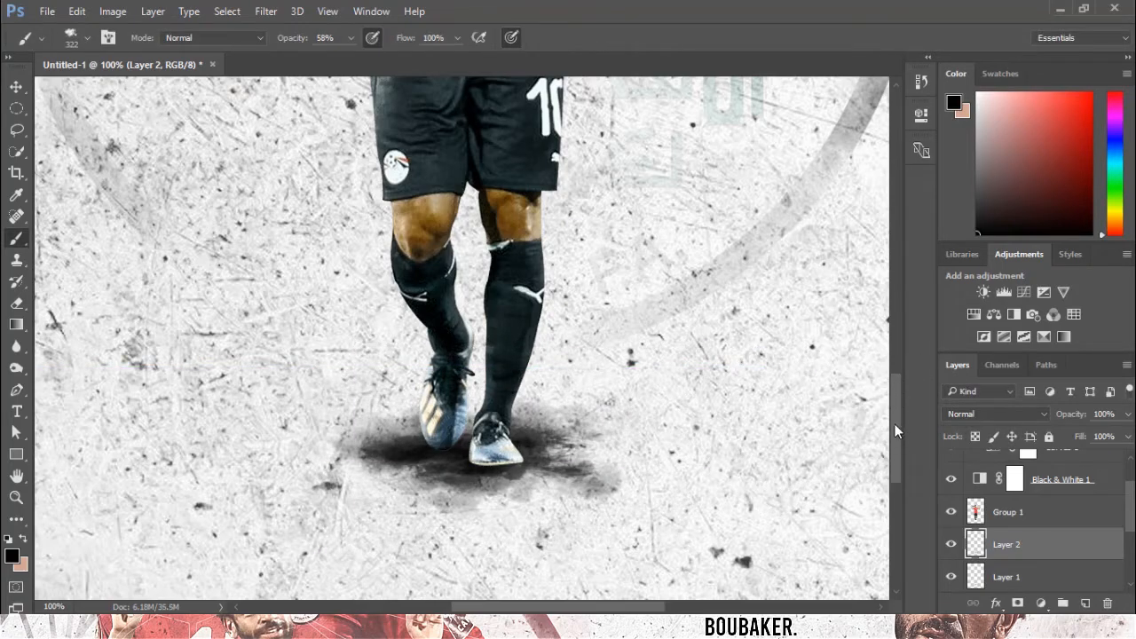
pyautogui.hotkey('ctrl', 't')
pyautogui.moveTo(643, 361)
pyautogui.mouseDown()
pyautogui.moveTo(703, 346)
pyautogui.moveTo(686, 347)
pyautogui.mouseUp()
pyautogui.press('Return')
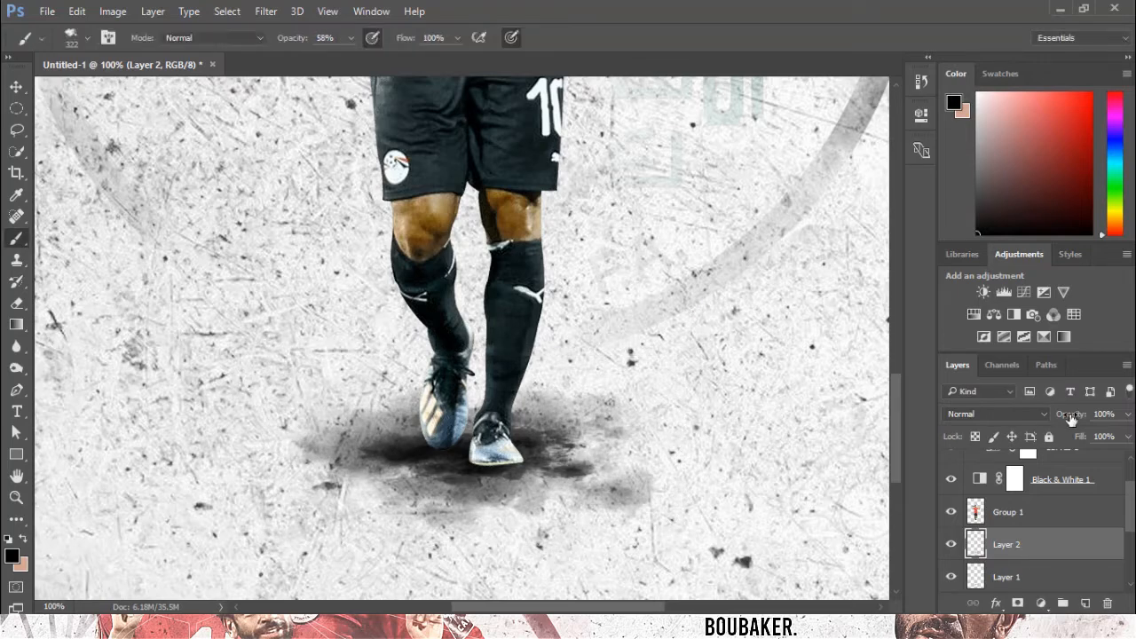
pyautogui.moveTo(1071, 418); pyautogui.dragTo(1074, 420)
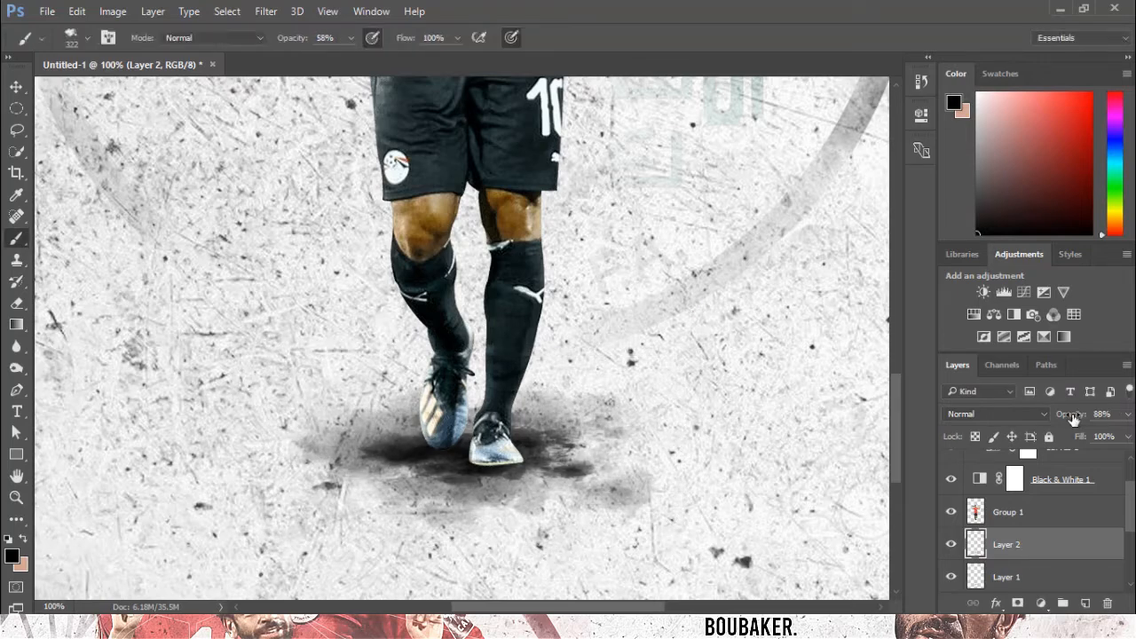
# Add a new layer clipped to Group 1 and stamp the smoke brush near the player's feet.
pyautogui.click(1043, 519)
pyautogui.click(1084, 603)
pyautogui.keyDown('alt'); pyautogui.click(1056, 524); pyautogui.keyUp('alt')
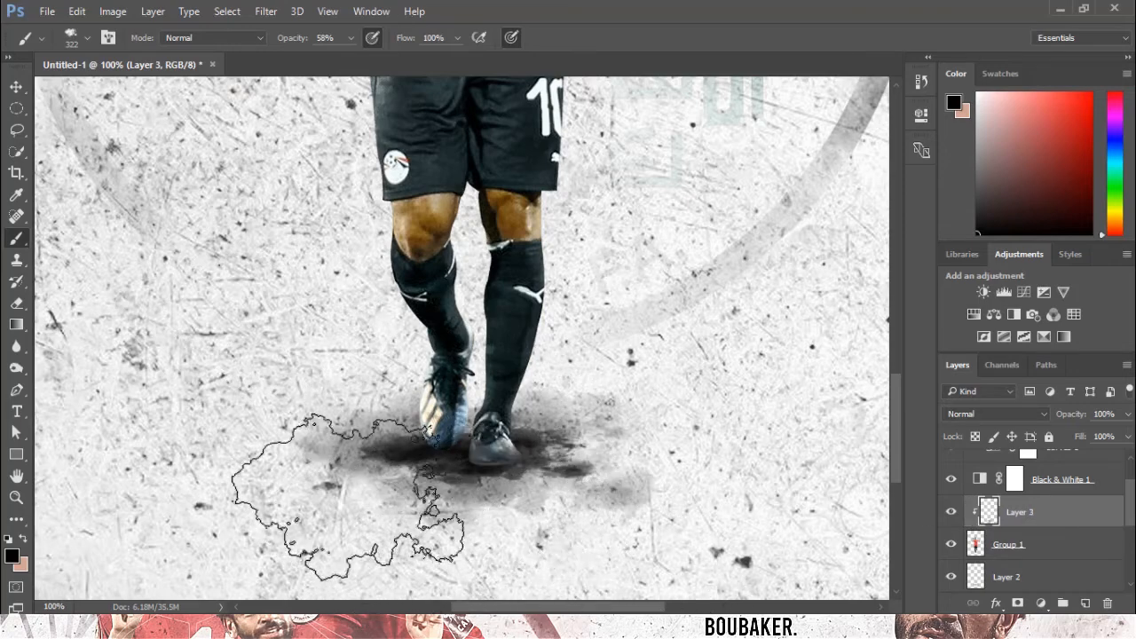
pyautogui.click(342, 455)
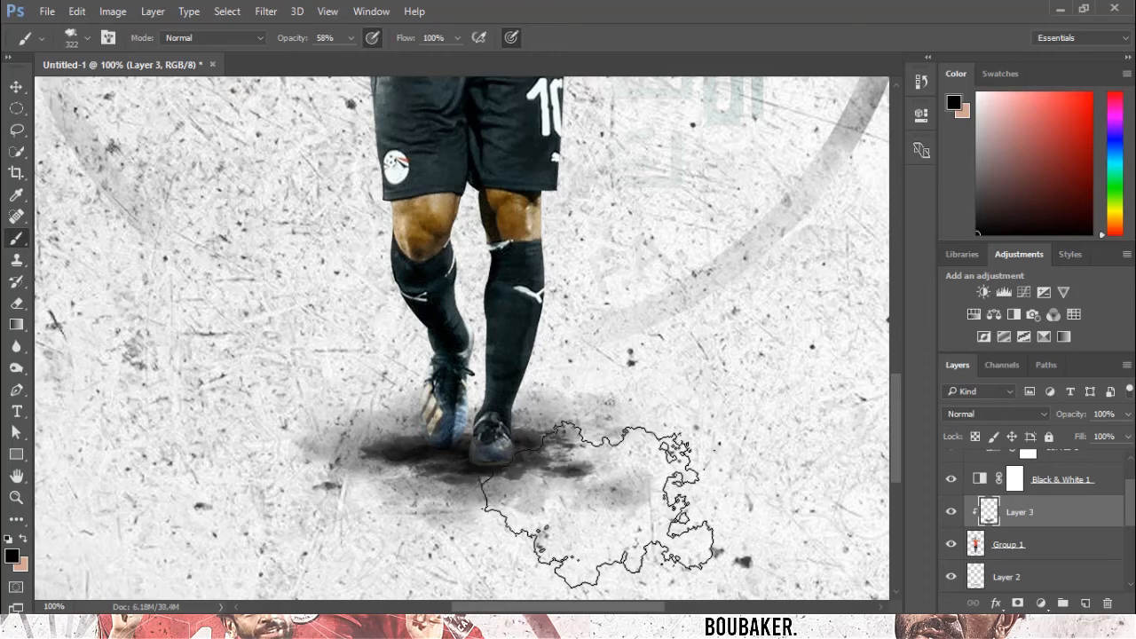
pyautogui.hotkey('ctrl', '-')
pyautogui.hotkey('ctrl', '-')
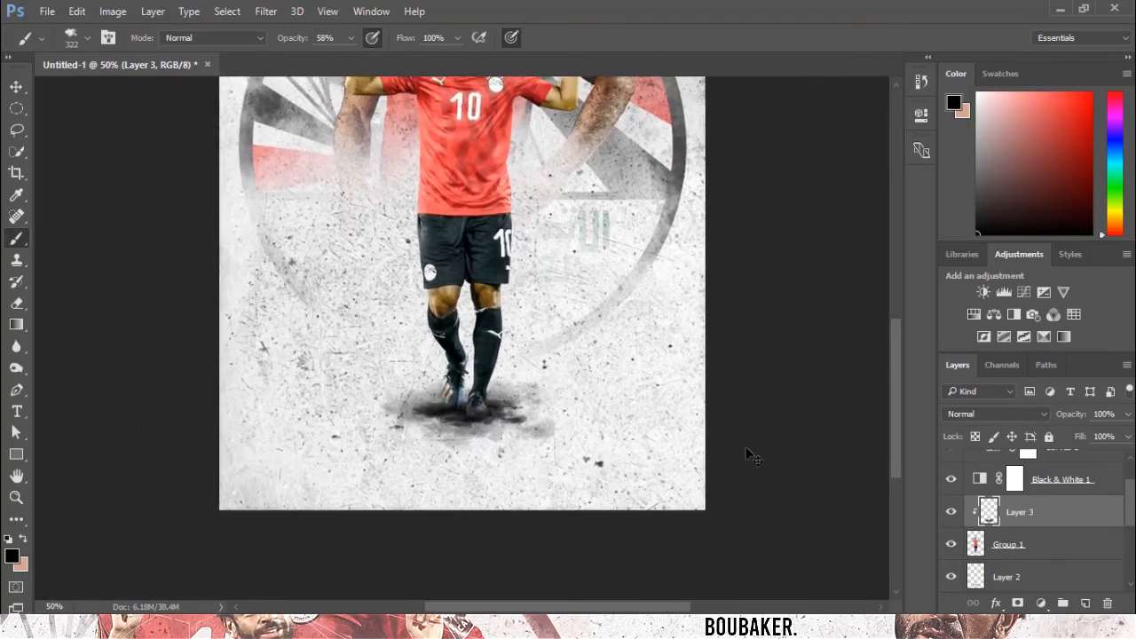
pyautogui.hotkey('ctrl', '-')
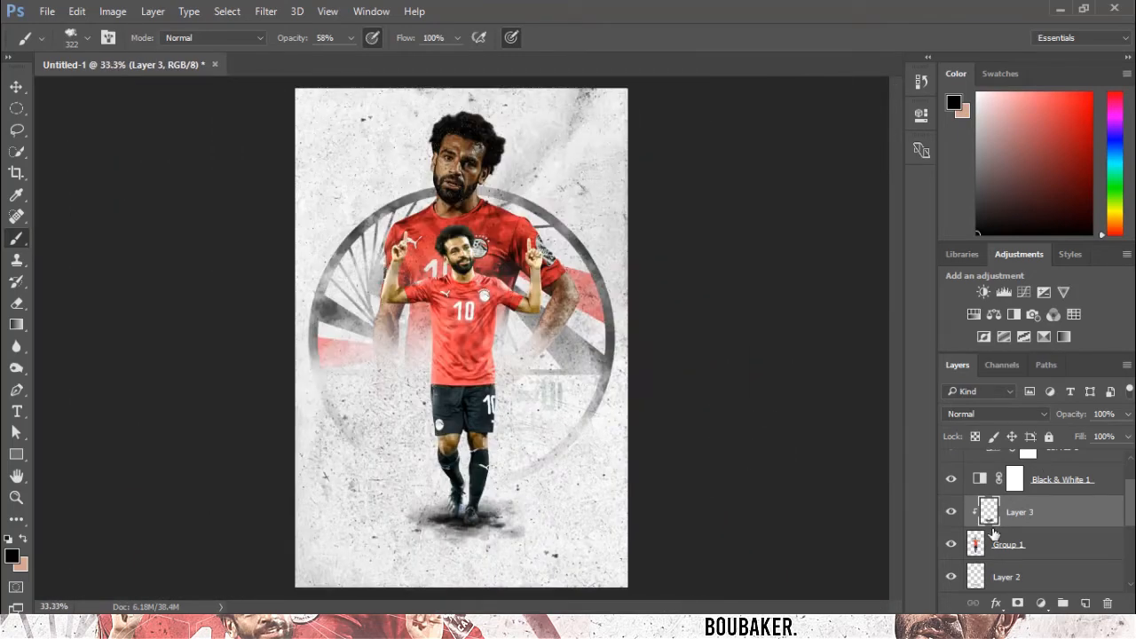
pyautogui.scroll(-2, 994, 533)
pyautogui.click(1029, 512)
pyautogui.moveTo(1083, 419); pyautogui.dragTo(1074, 419)
pyautogui.click(1044, 543)
pyautogui.hotkey('ctrl', 'z')
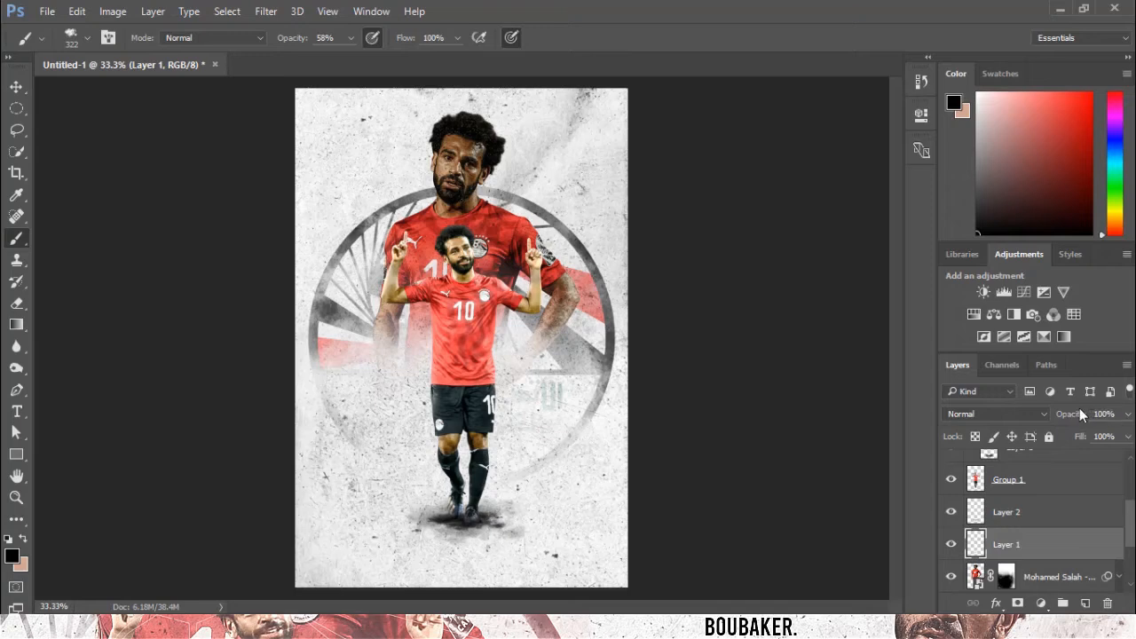
# Add a Curves adjustment above Curves 1 and bend it into an S-curve for extra contrast.
pyautogui.scroll(3, 1069, 493)
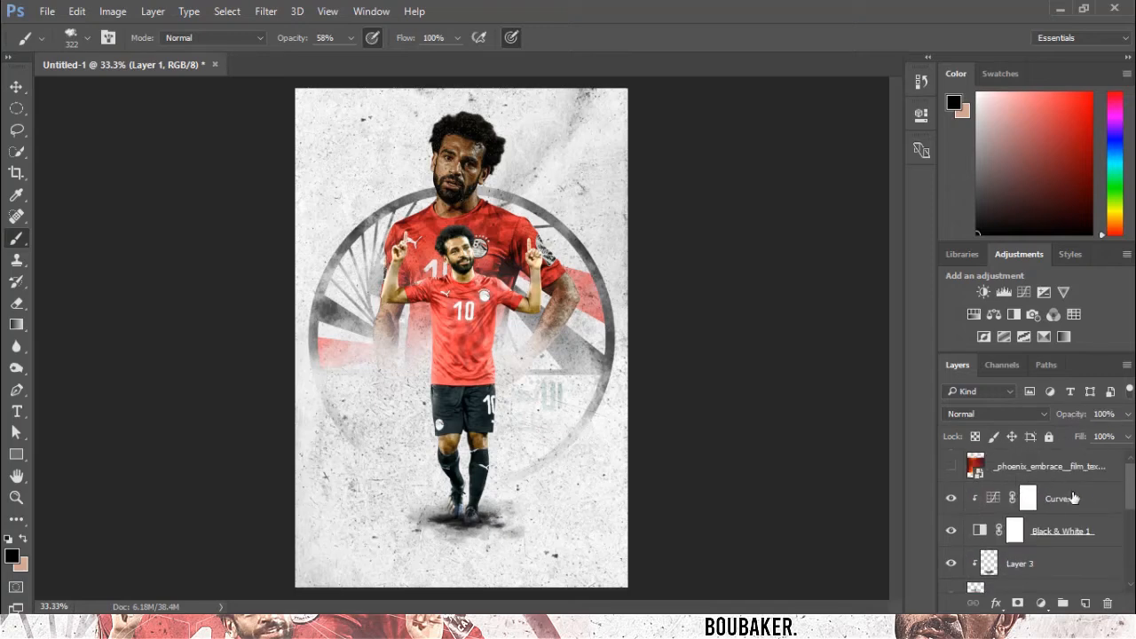
pyautogui.click(1004, 292)
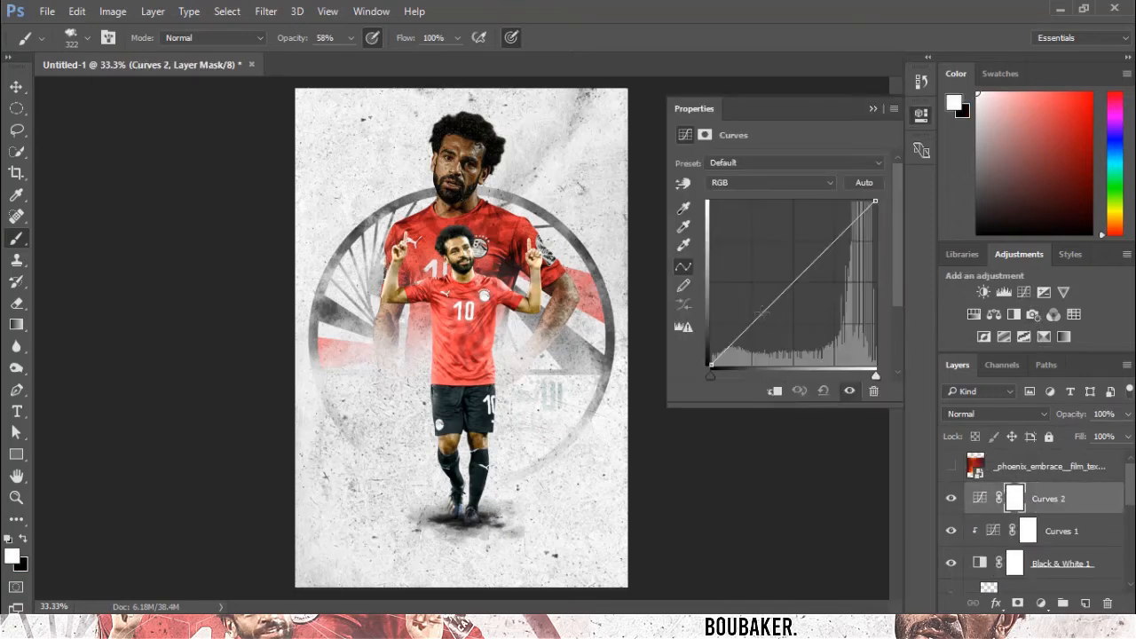
pyautogui.moveTo(760, 314); pyautogui.dragTo(760, 324)
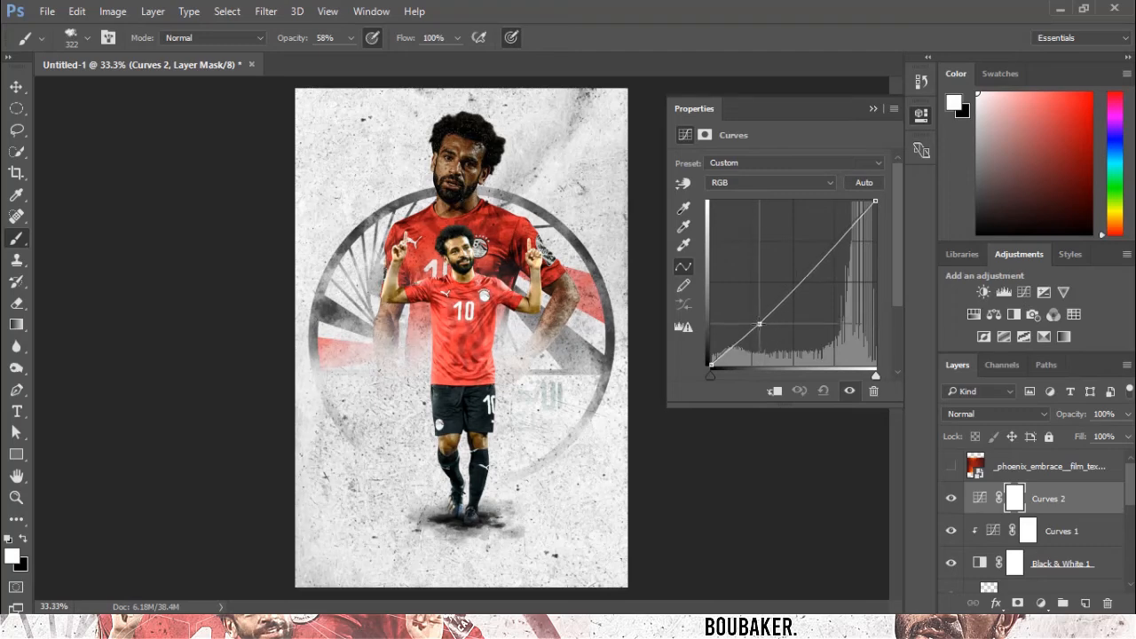
pyautogui.moveTo(825, 255); pyautogui.dragTo(837, 240)
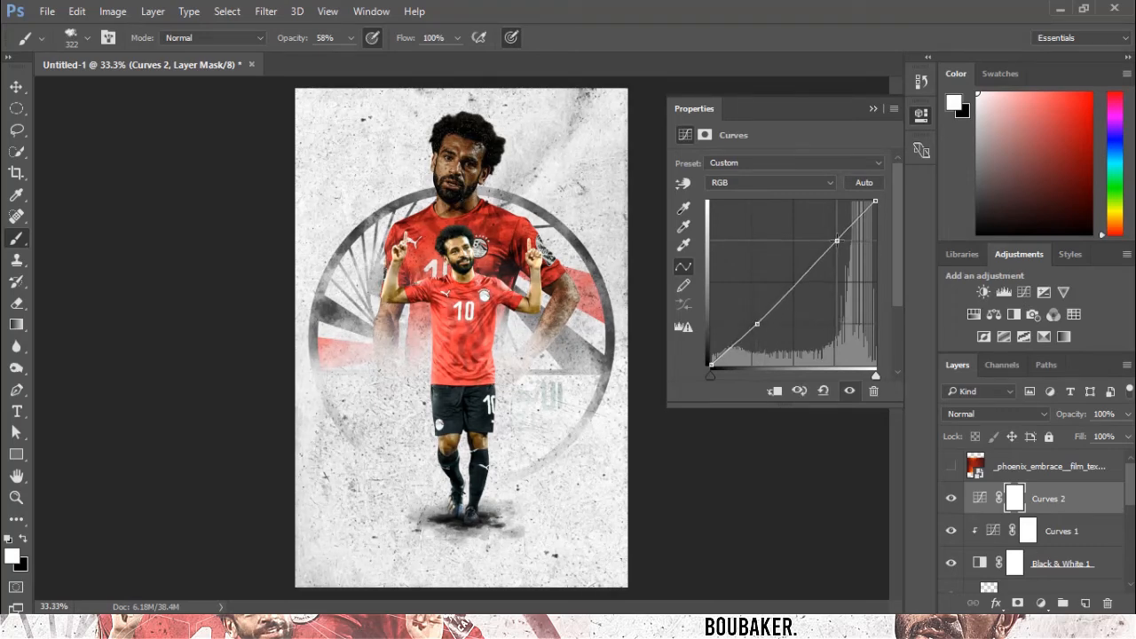
pyautogui.moveTo(791, 283); pyautogui.dragTo(800, 277)
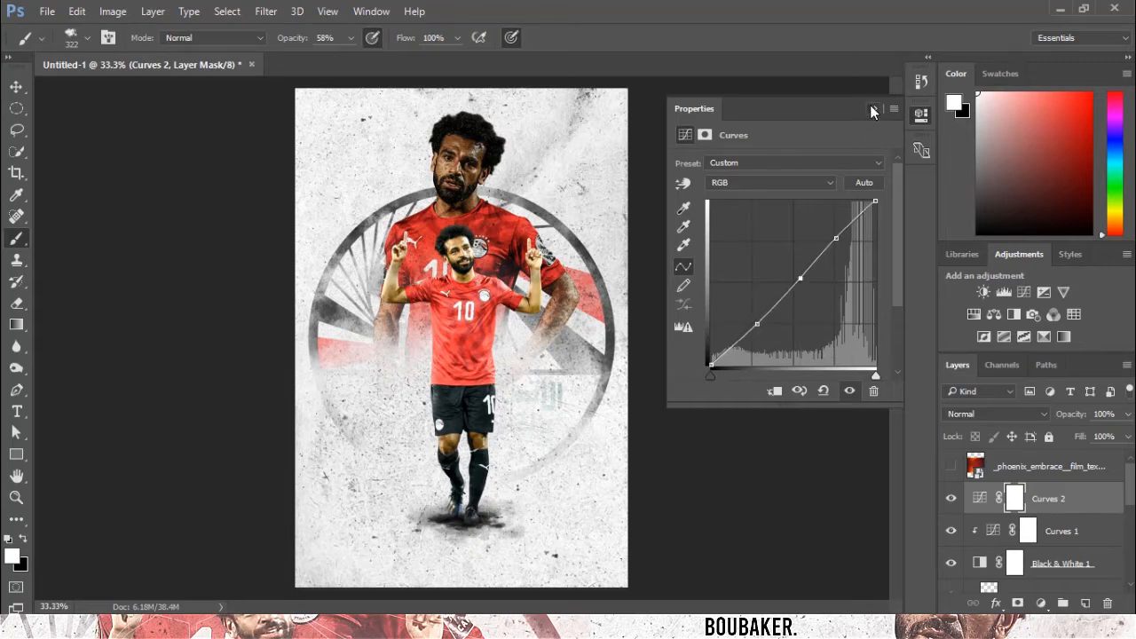
pyautogui.click(873, 109)
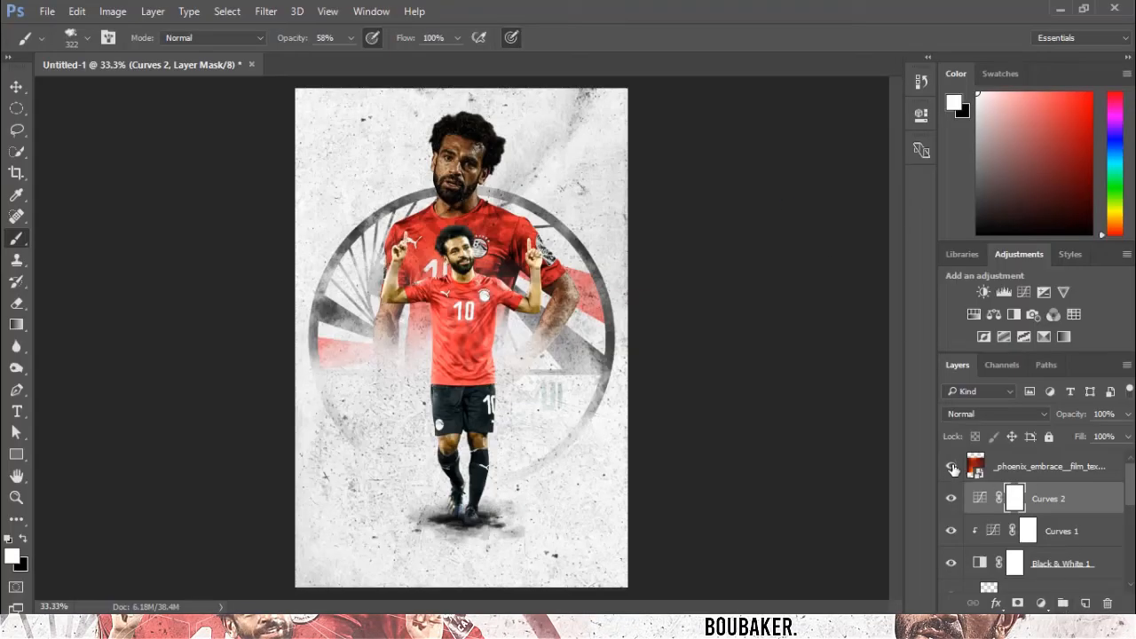
# Show the phoenix film texture layer and set its blend mode to Screen.
pyautogui.click(952, 469)
pyautogui.click(1047, 466)
pyautogui.click(993, 414)
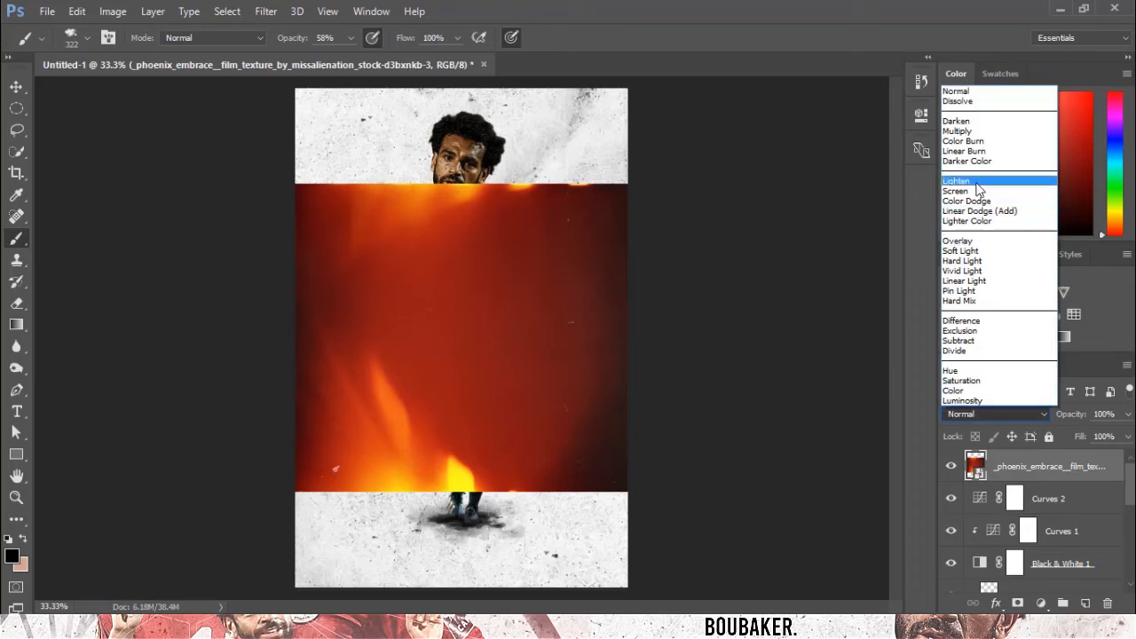
pyautogui.click(978, 191)
# Enlarge the film texture, flip it horizontally, and reposition it over the canvas.
pyautogui.hotkey('ctrl', 't')
pyautogui.moveTo(632, 494); pyautogui.dragTo(781, 586)
pyautogui.moveTo(427, 381); pyautogui.dragTo(563, 375)
pyautogui.rightClick(562, 375)
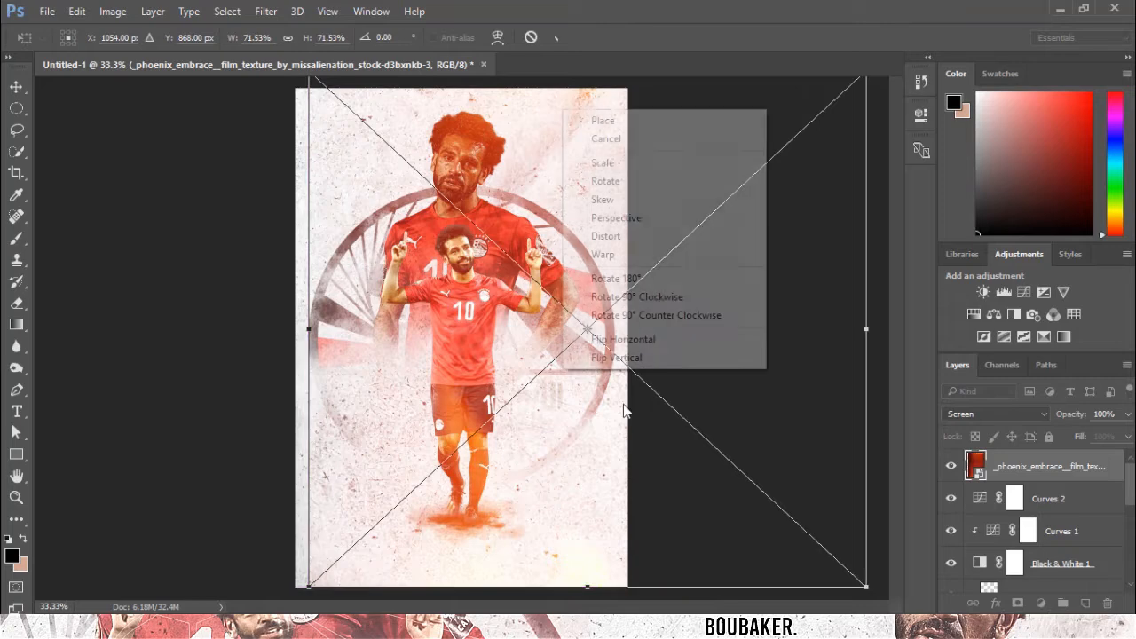
pyautogui.click(636, 343)
pyautogui.press('Return')
pyautogui.click(609, 337)
pyautogui.click(554, 261)
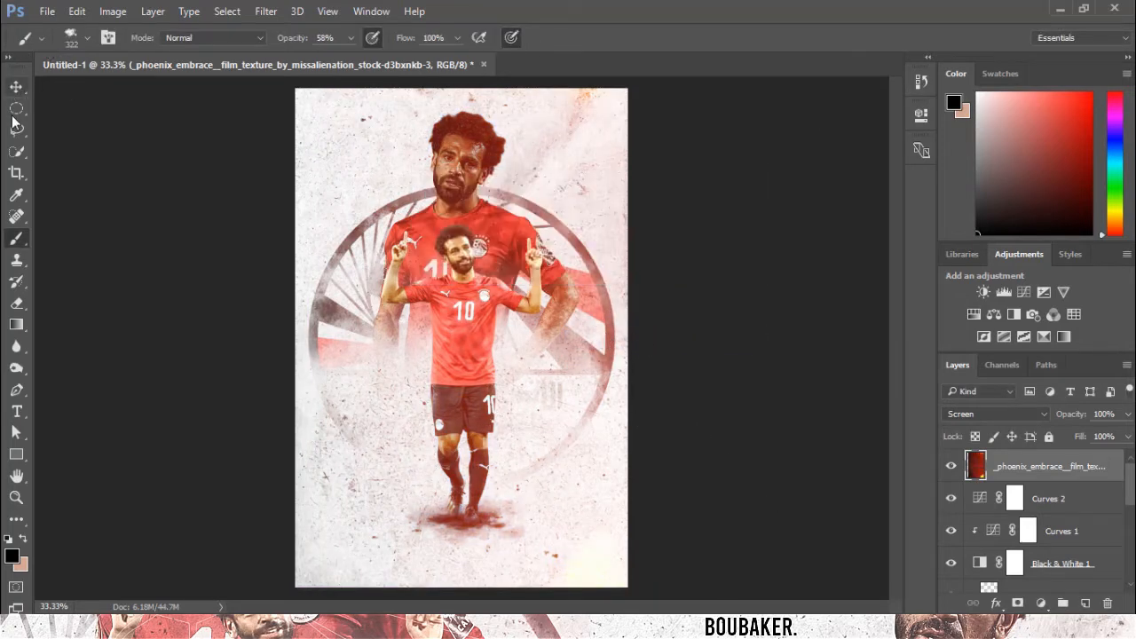
pyautogui.click(15, 86)
pyautogui.moveTo(510, 209); pyautogui.dragTo(692, 246)
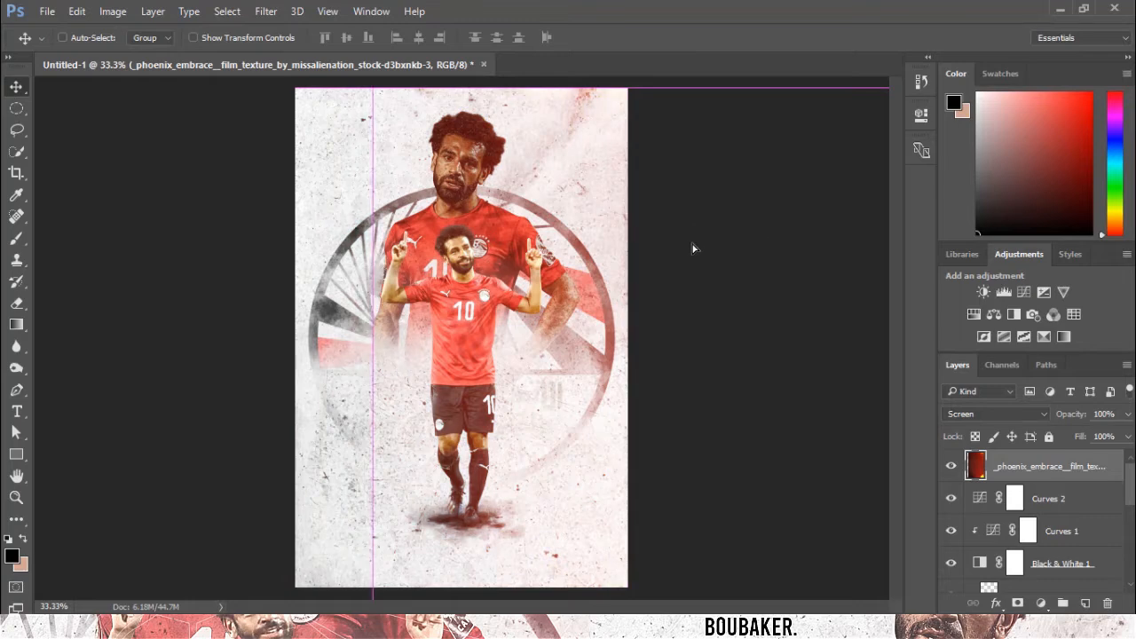
# Erase the film texture over the poster's left side with a large soft eraser.
pyautogui.click(16, 304)
pyautogui.moveTo(427, 89); pyautogui.dragTo(420, 293)
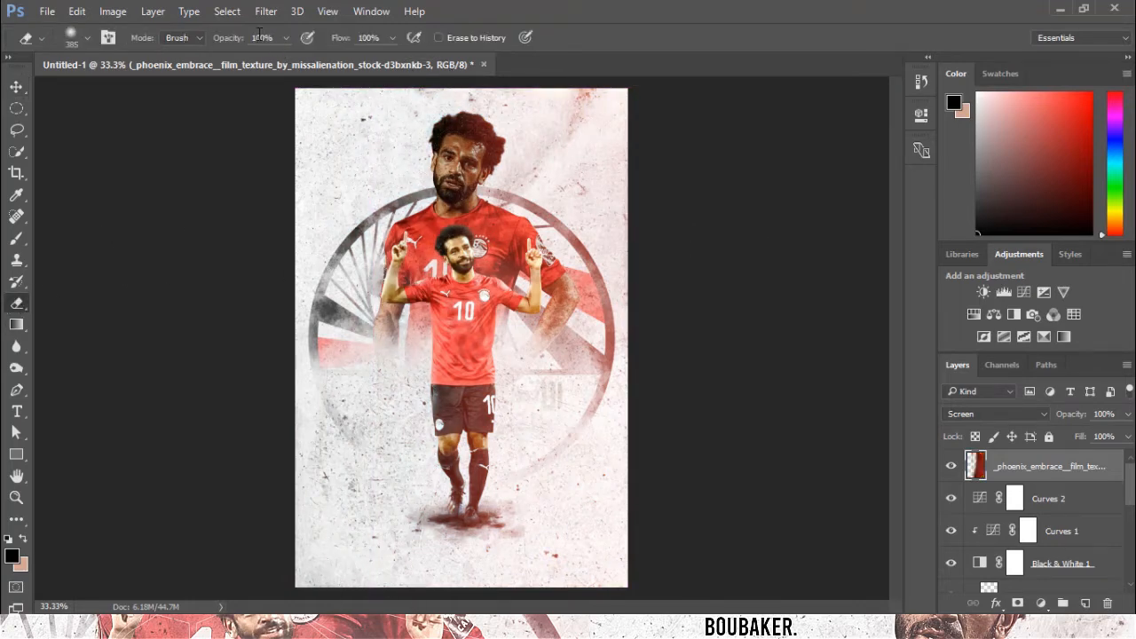
pyautogui.hotkey('ctrl', 'z')
pyautogui.click(84, 38)
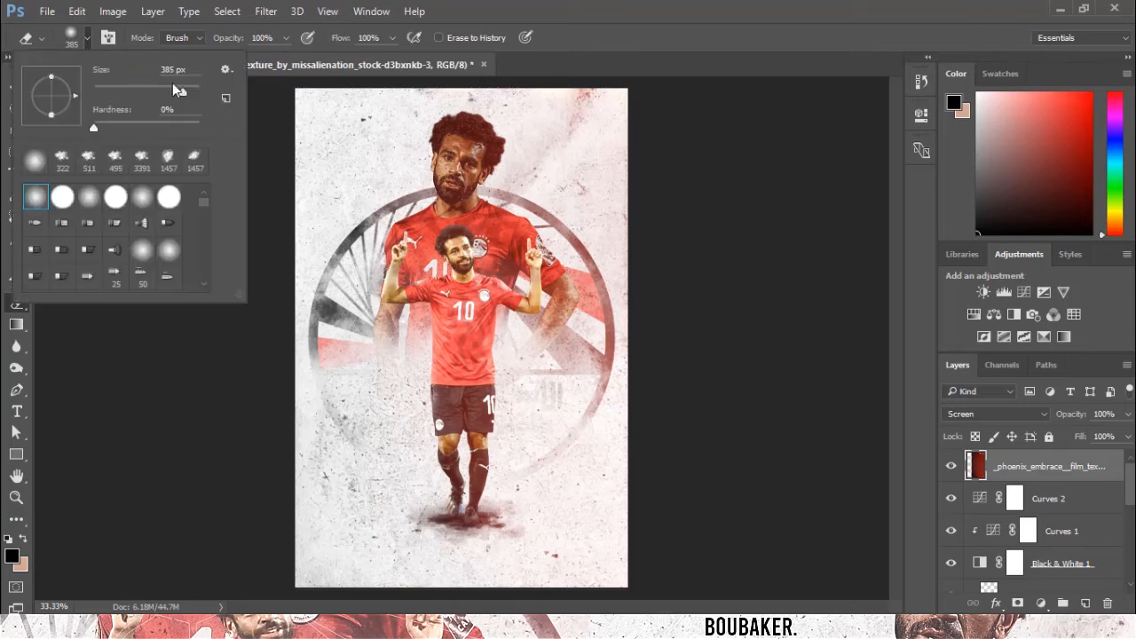
pyautogui.moveTo(188, 93); pyautogui.dragTo(192, 92)
pyautogui.moveTo(395, 232); pyautogui.dragTo(311, 328)
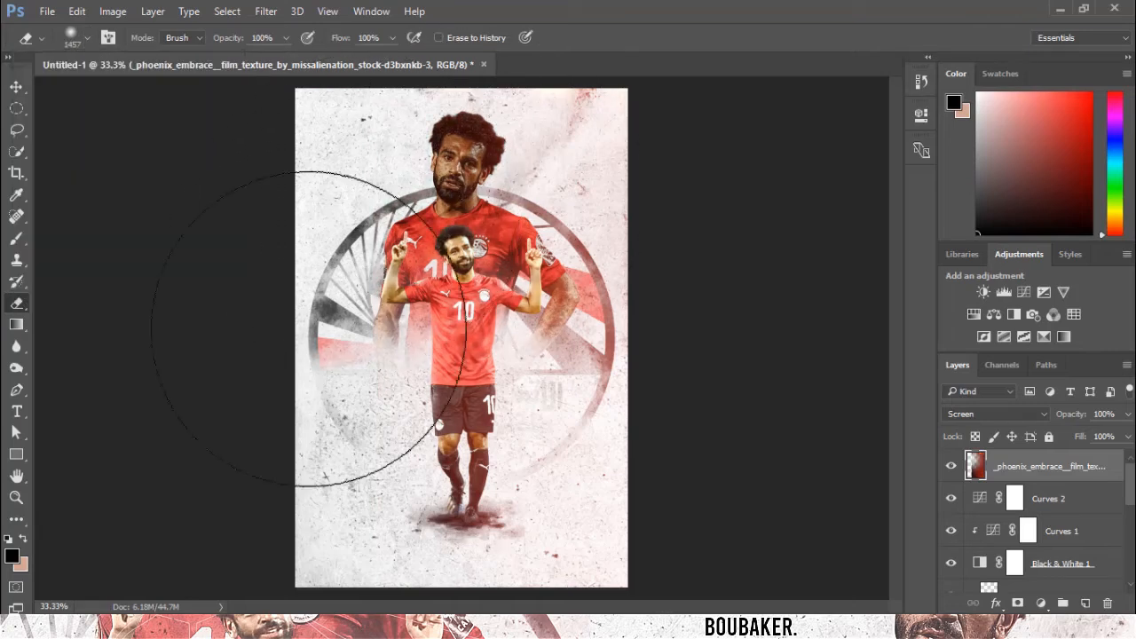
pyautogui.moveTo(319, 484)
pyautogui.mouseDown()
pyautogui.moveTo(355, 568)
pyautogui.moveTo(266, 482)
pyautogui.mouseUp()
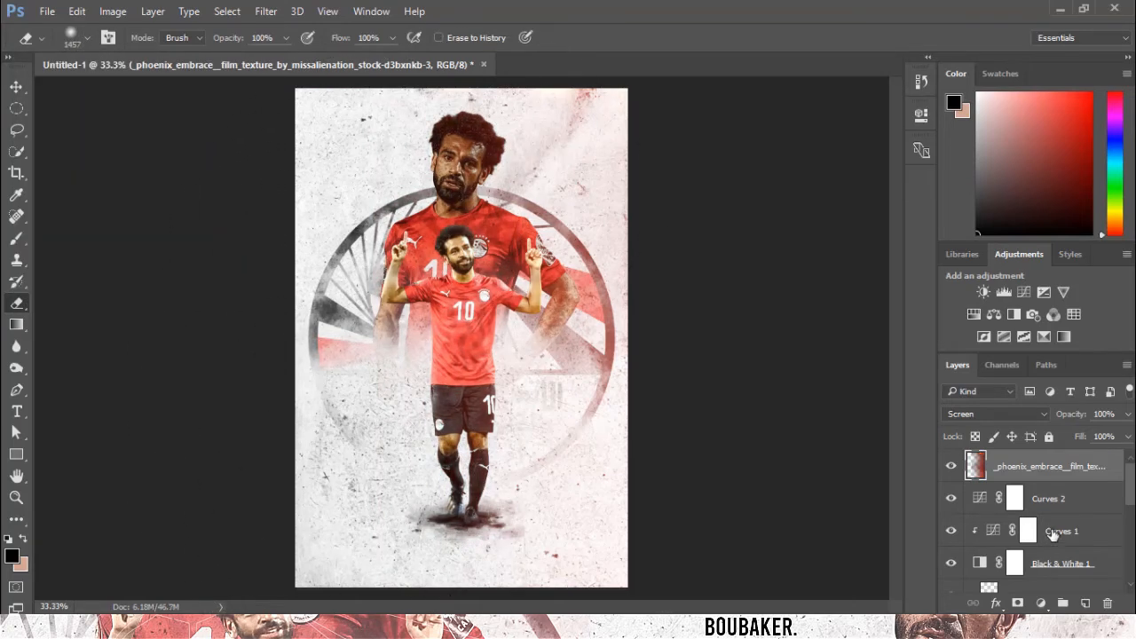
# Stamp all visible layers into a new layer and apply the Sans titre-sa preset in the Camera Raw Filter.
pyautogui.hotkey('ctrl', 'shift', 'alt', 'e')
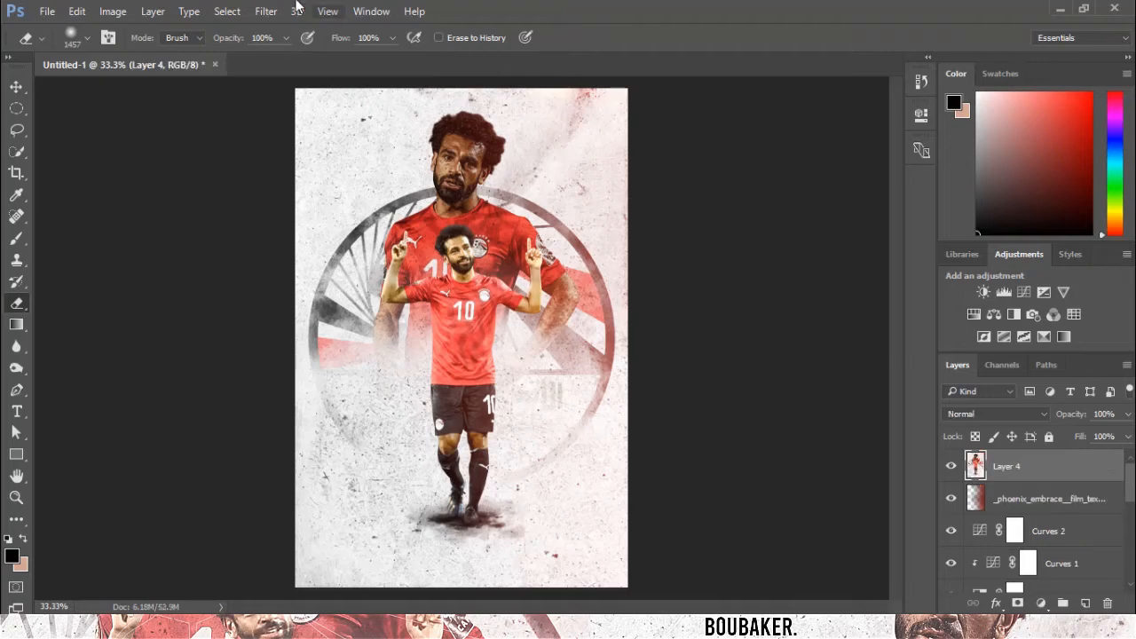
pyautogui.click(264, 10)
pyautogui.click(308, 108)
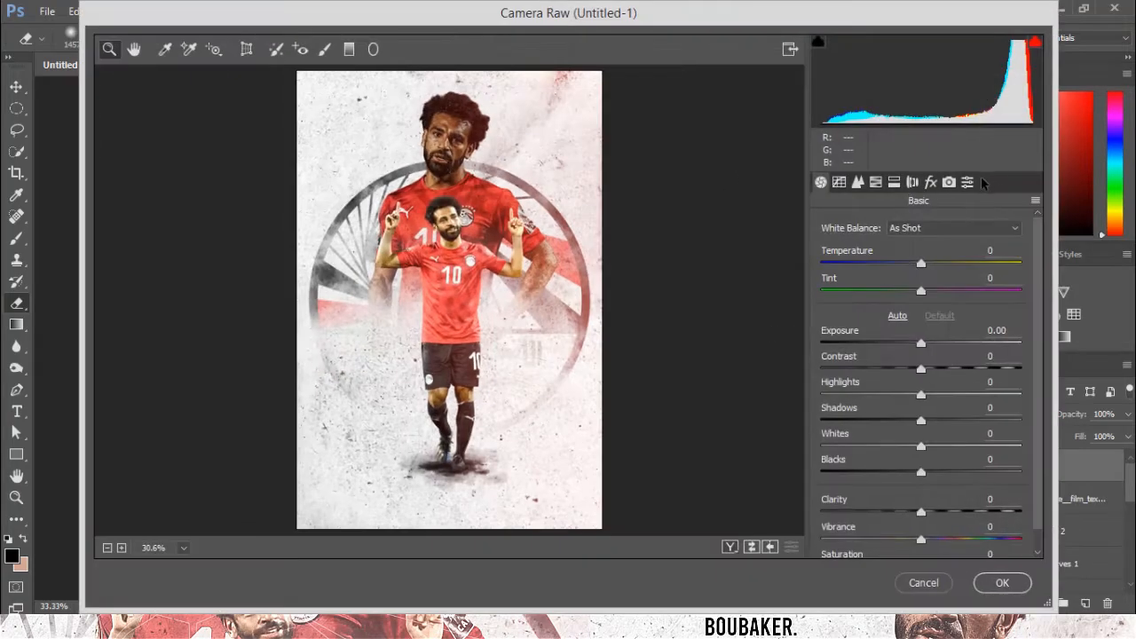
pyautogui.click(967, 182)
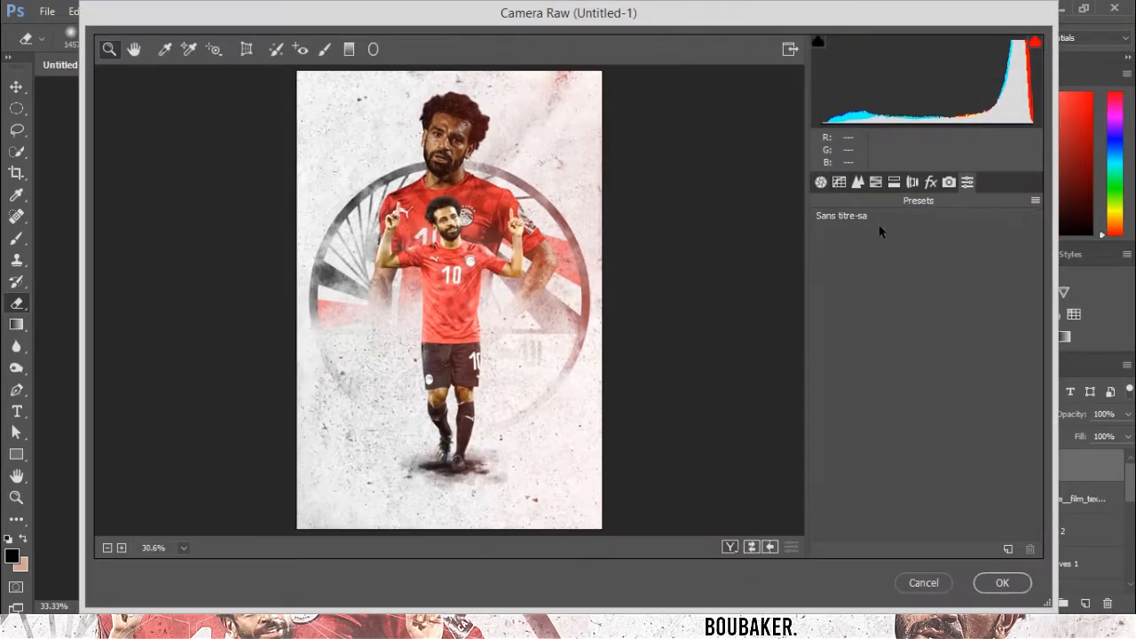
pyautogui.click(869, 214)
# In Camera Calibration, set Red Primary hue to +10, Green Primary hue to +3 and saturation to -12.
pyautogui.click(949, 182)
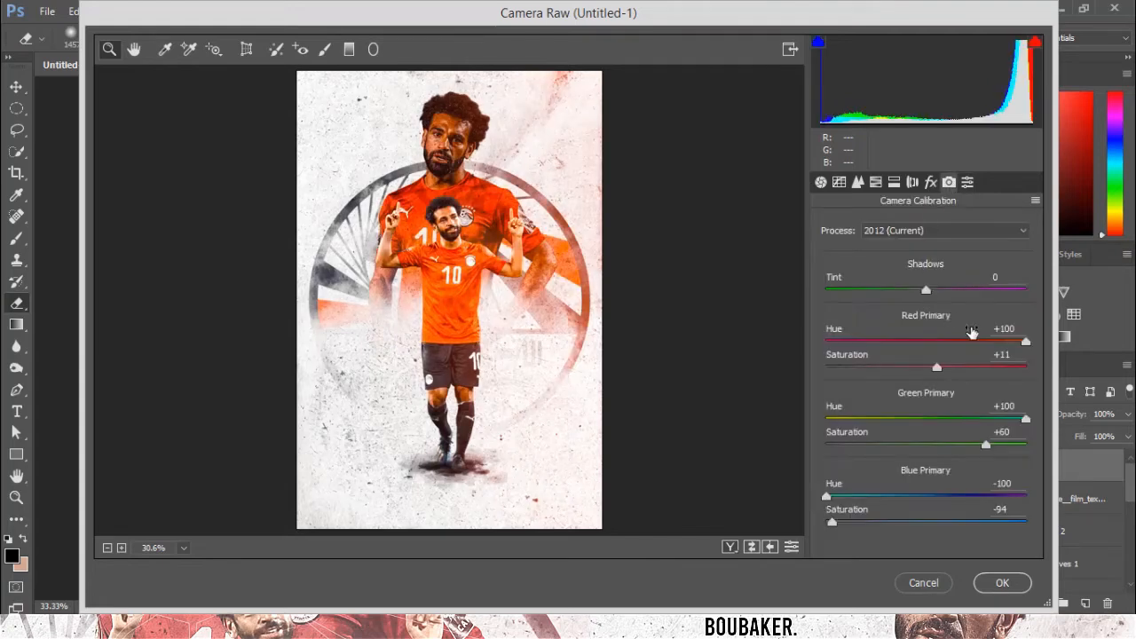
pyautogui.click(936, 343)
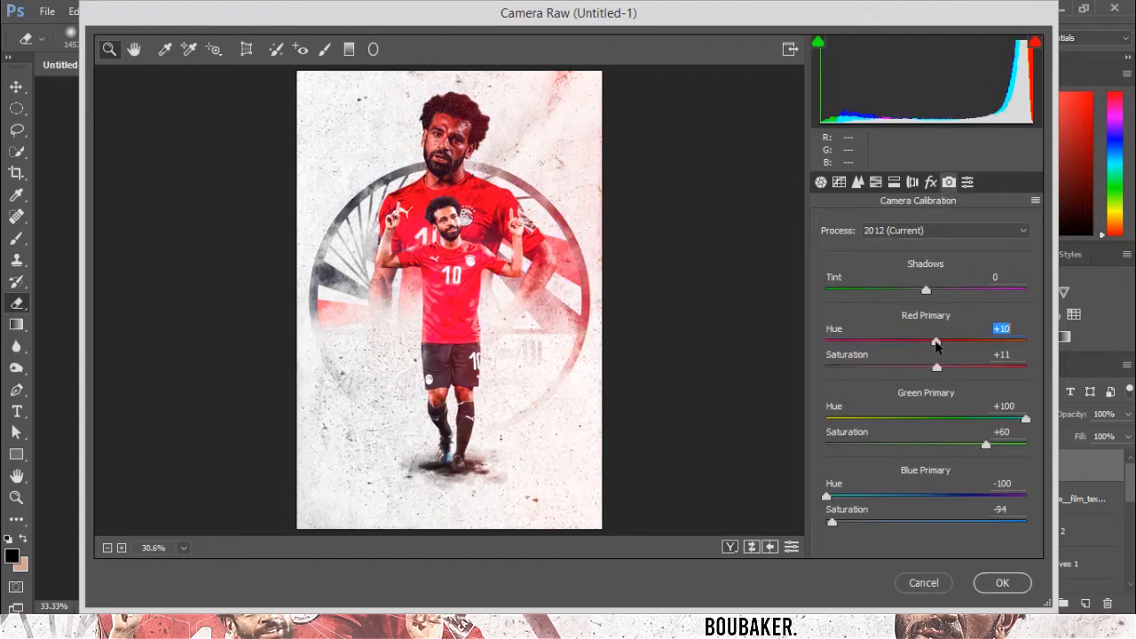
pyautogui.click(930, 419)
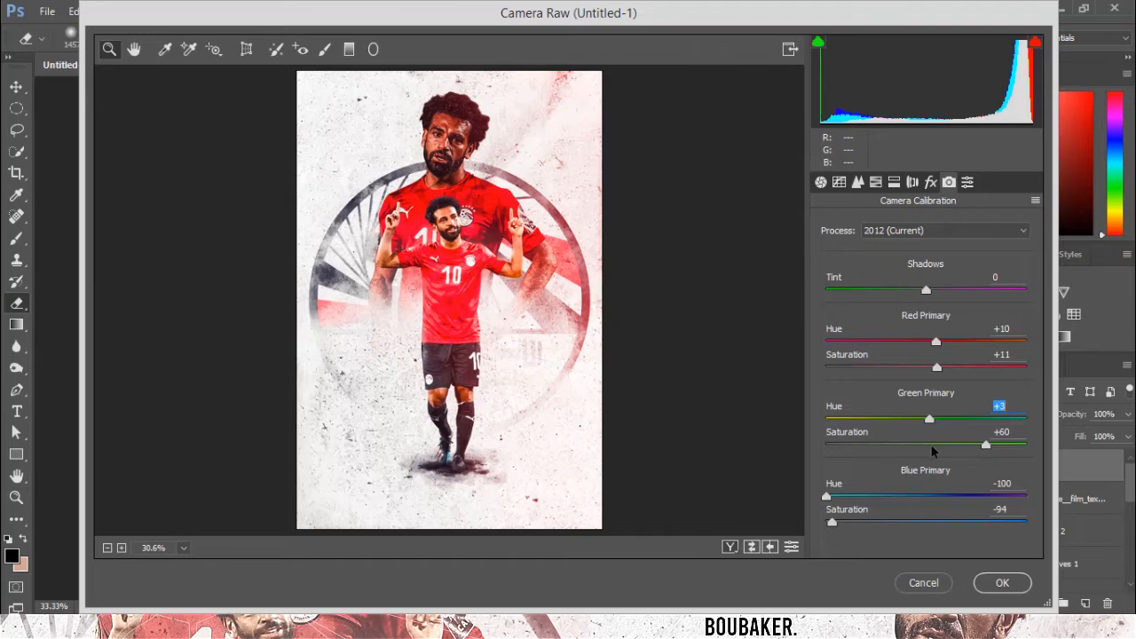
pyautogui.moveTo(930, 446); pyautogui.dragTo(909, 447)
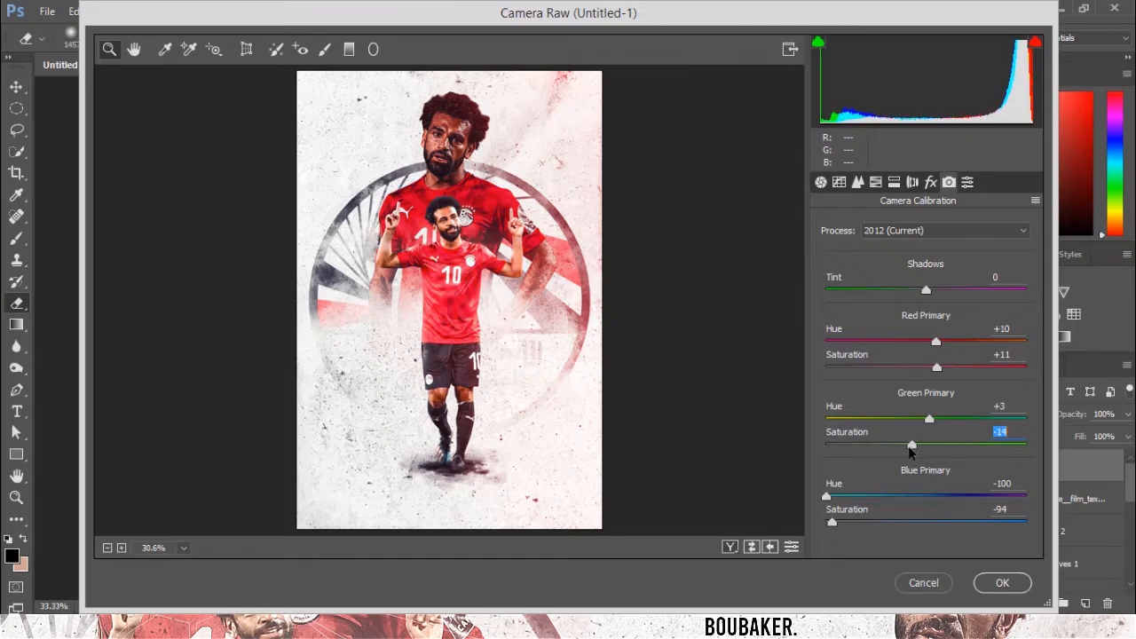
# In Basic, set contrast +23, highlights -2, shadows +27, whites -1 and clarity -3.
pyautogui.click(821, 182)
pyautogui.click(924, 344)
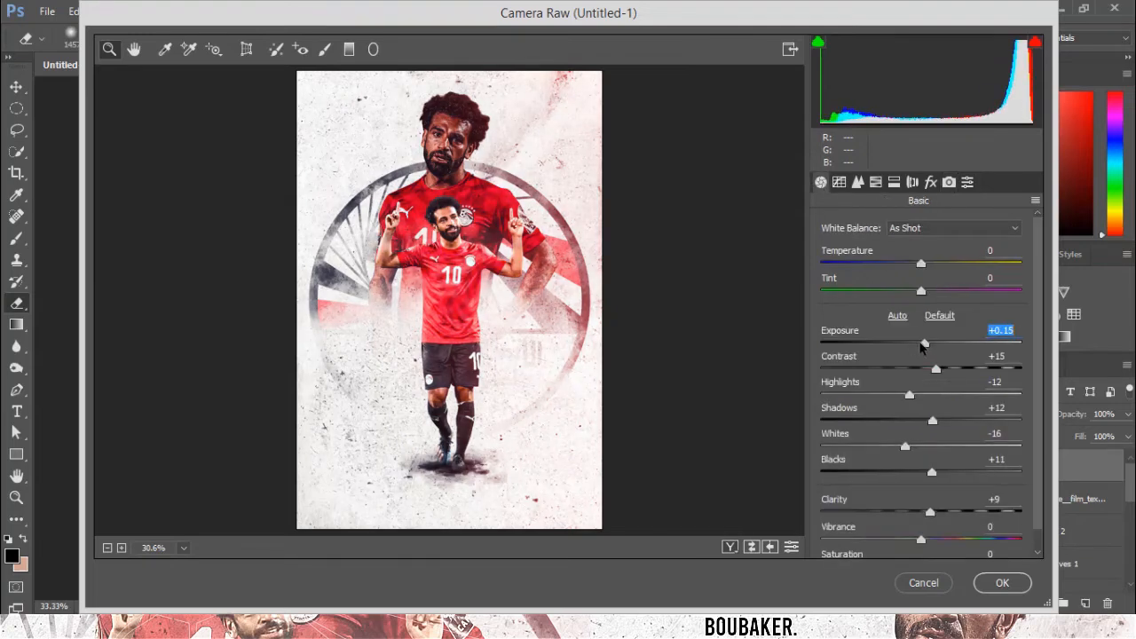
pyautogui.moveTo(935, 367); pyautogui.dragTo(943, 369)
pyautogui.moveTo(931, 418); pyautogui.dragTo(919, 394)
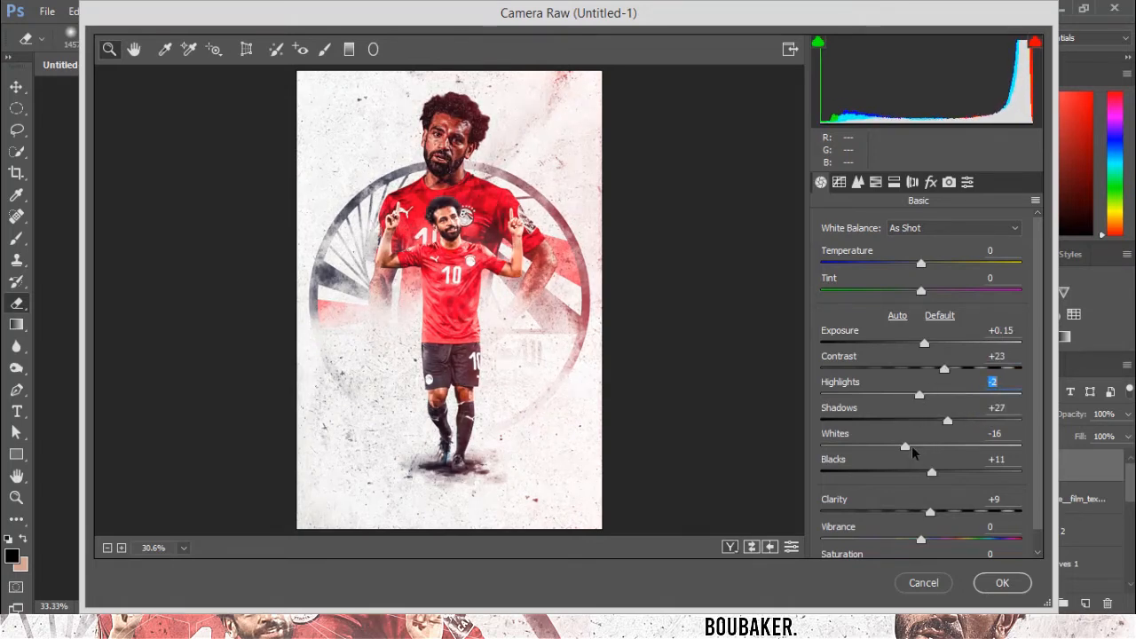
pyautogui.moveTo(911, 446); pyautogui.dragTo(919, 447)
pyautogui.moveTo(929, 512); pyautogui.dragTo(918, 512)
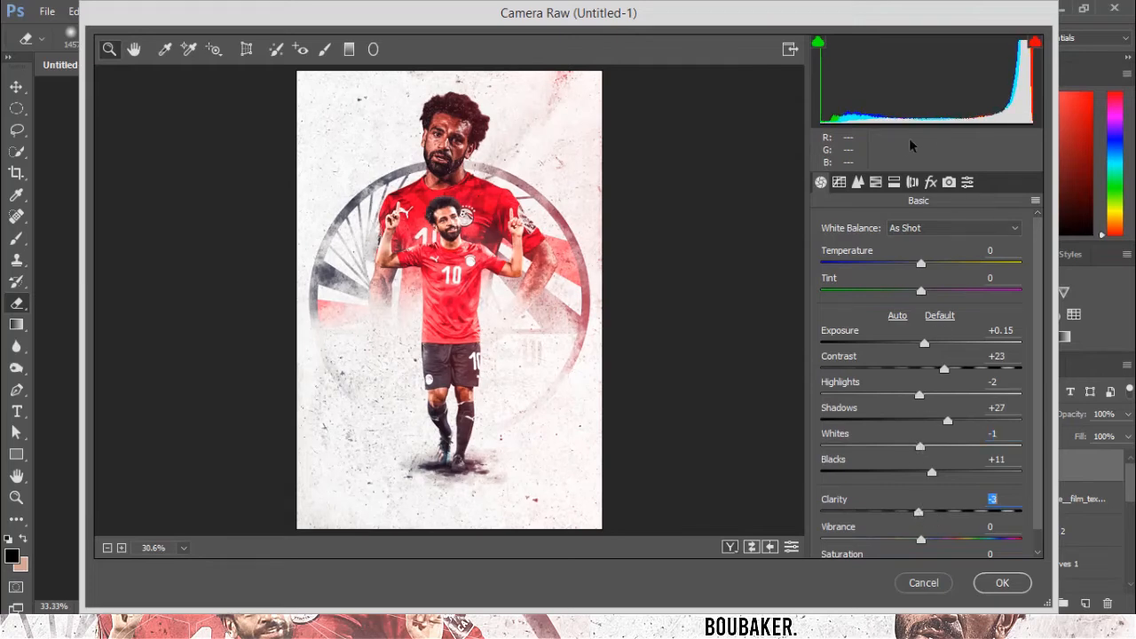
# Adjust the point tone curve by moving its midtone and shadow points.
pyautogui.click(838, 182)
pyautogui.moveTo(908, 425); pyautogui.dragTo(926, 410)
pyautogui.moveTo(852, 489); pyautogui.dragTo(852, 477)
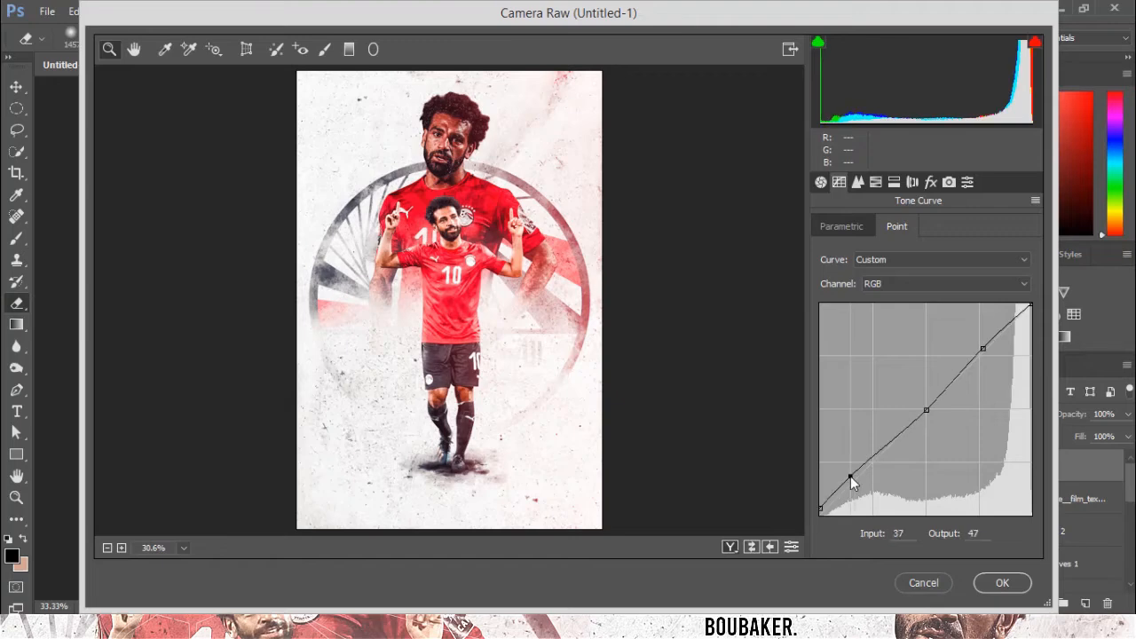
# Set Red Primary hue to +9 and saturation to -3, and Green Primary saturation to -26.
pyautogui.click(949, 182)
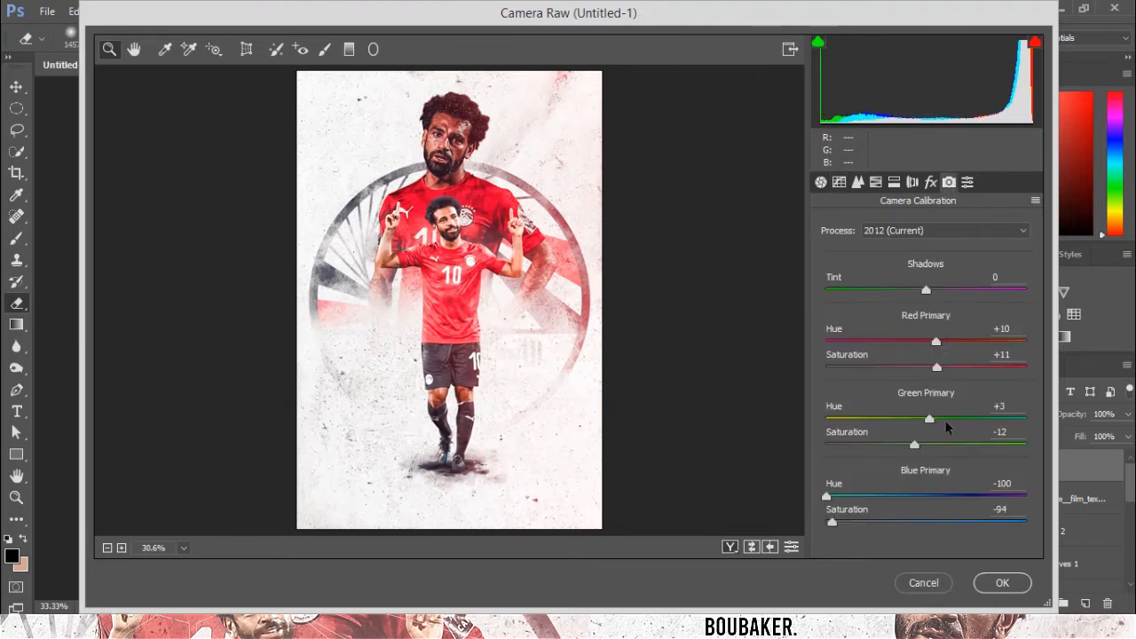
pyautogui.moveTo(914, 443); pyautogui.dragTo(917, 444)
pyautogui.moveTo(935, 342); pyautogui.dragTo(922, 370)
pyautogui.click(899, 445)
pyautogui.moveTo(896, 448); pyautogui.dragTo(898, 447)
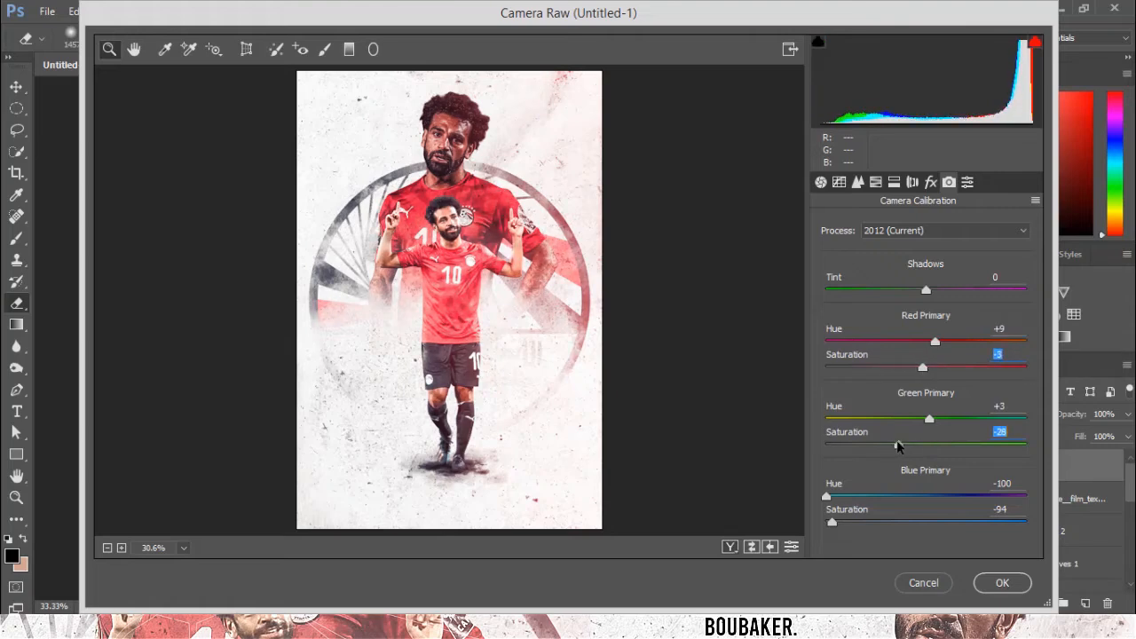
# Lower highlights and raise clarity in Basic, then apply the Camera Raw filter.
pyautogui.click(821, 182)
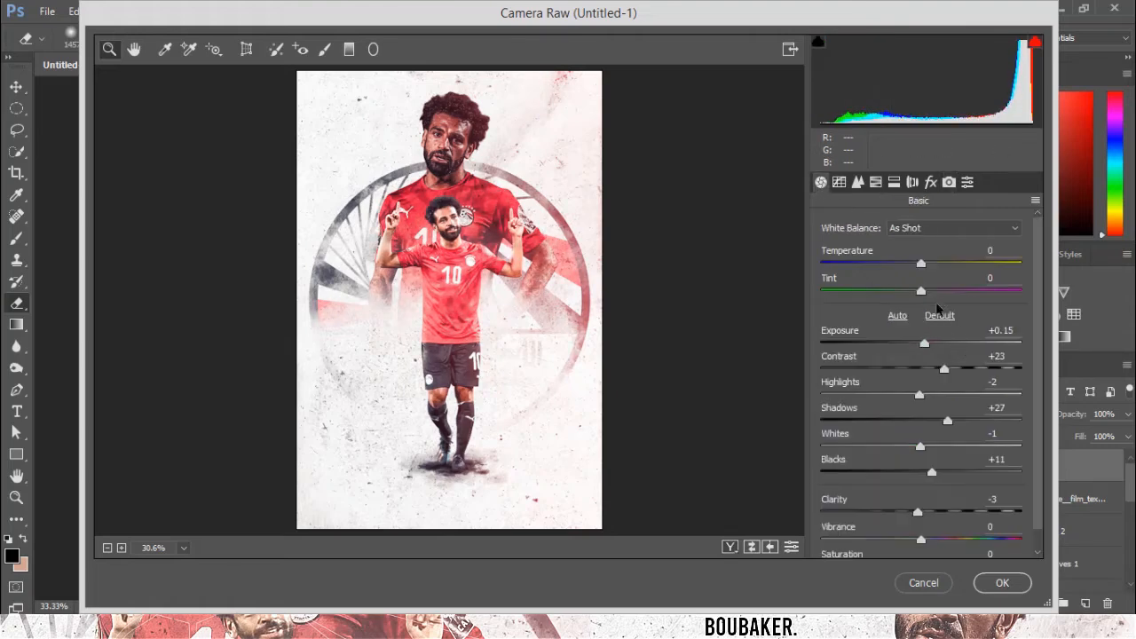
pyautogui.moveTo(924, 346); pyautogui.dragTo(894, 395)
pyautogui.moveTo(918, 512); pyautogui.dragTo(941, 510)
pyautogui.click(1001, 583)
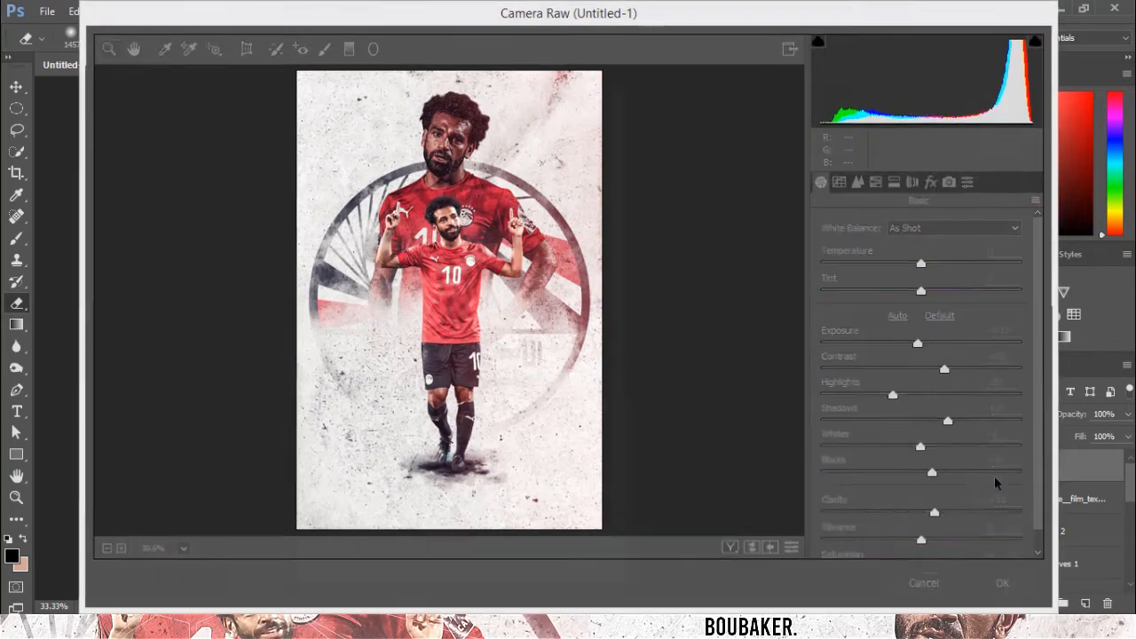
# Set the stamped layer's opacity to 53%.
pyautogui.moveTo(1071, 417)
pyautogui.mouseDown()
pyautogui.moveTo(1049, 413)
pyautogui.moveTo(1071, 420)
pyautogui.mouseUp()
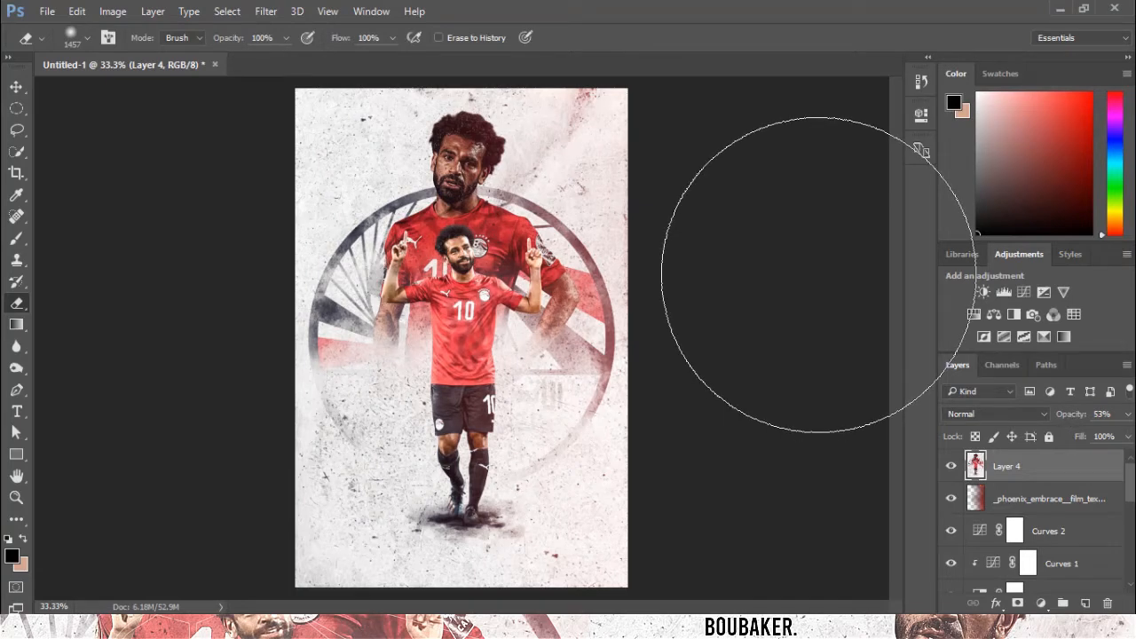
pyautogui.scroll(-3, 1062, 507)
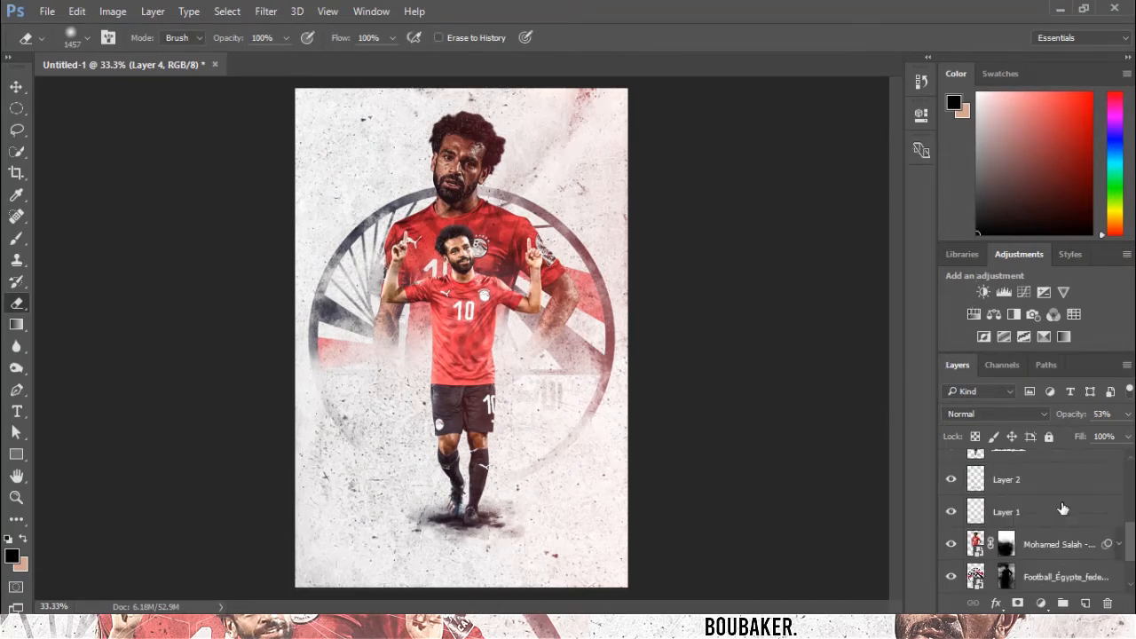
pyautogui.scroll(3, 1060, 508)
pyautogui.click(945, 465)
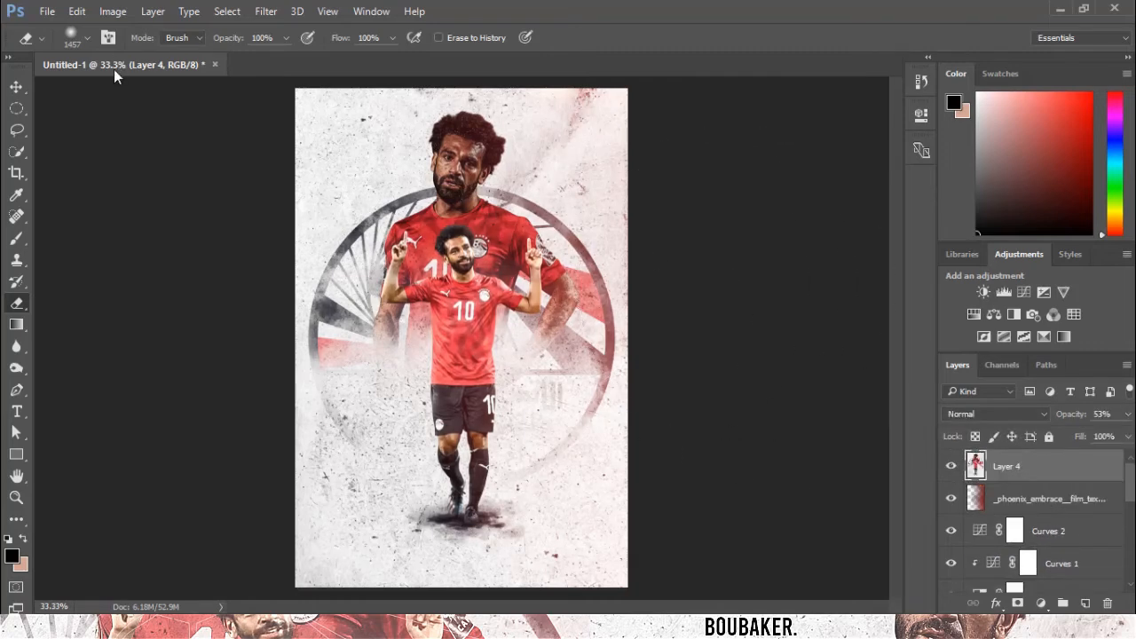
# Place the dust3 image and set its blend mode to Screen.
pyautogui.click(17, 85)
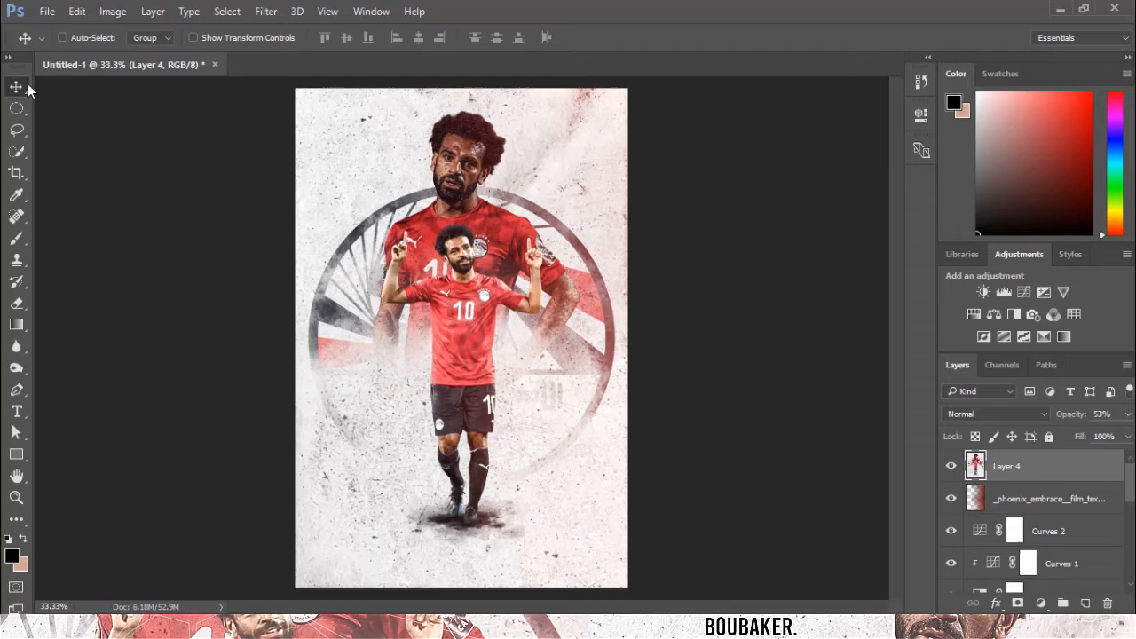
pyautogui.click(47, 8)
pyautogui.click(995, 413)
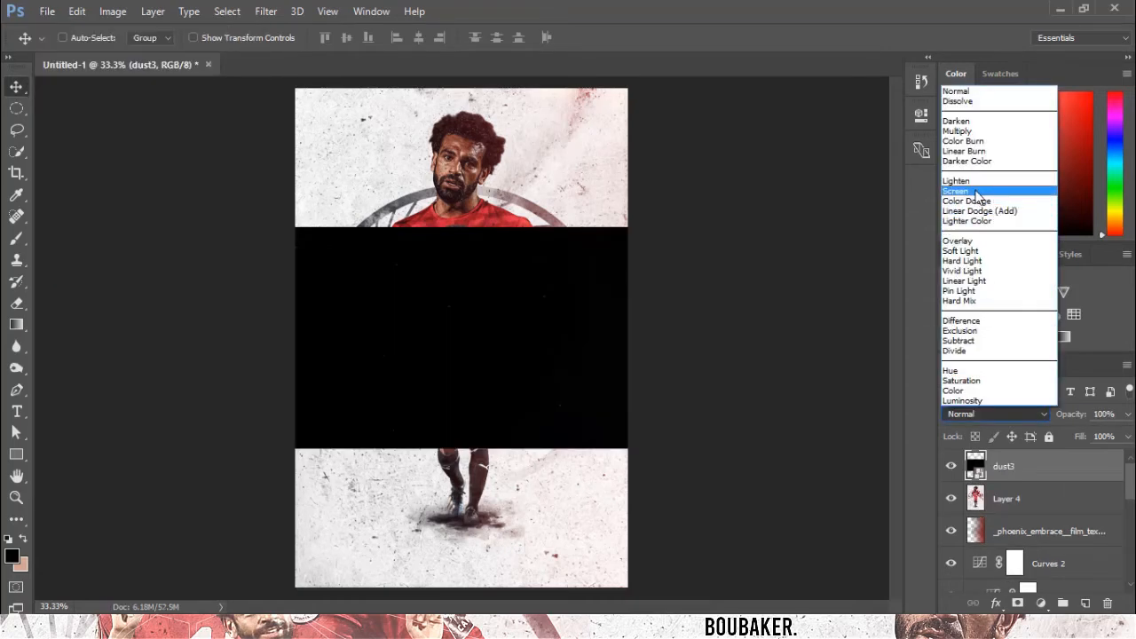
pyautogui.click(976, 188)
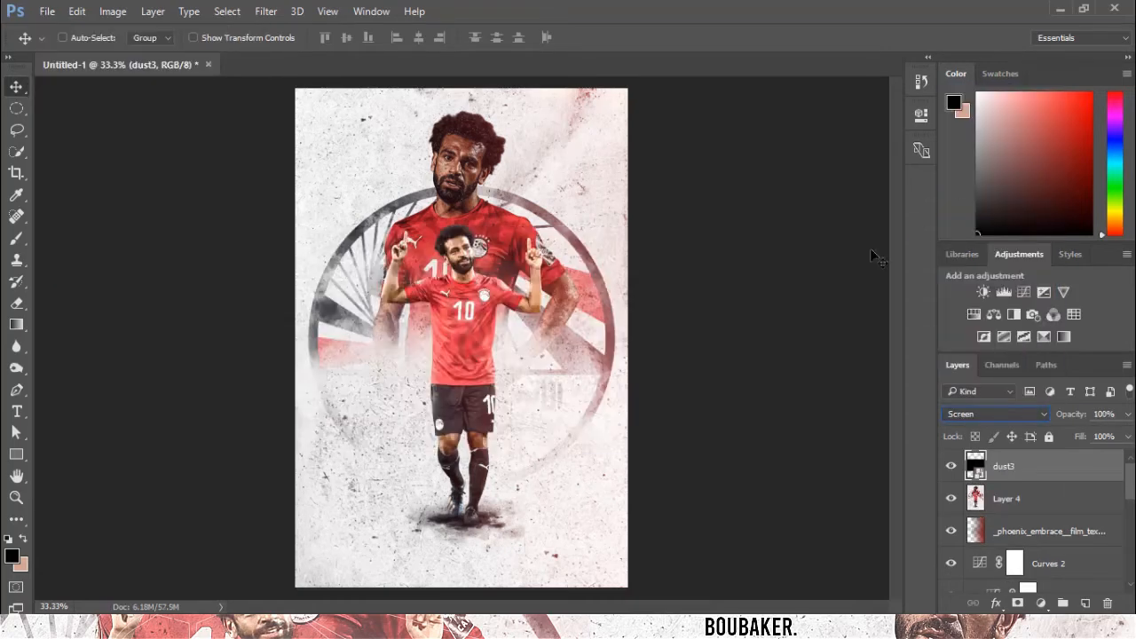
# Enlarge the dust3 layer to cover the canvas.
pyautogui.hotkey('ctrl', 't')
pyautogui.moveTo(641, 447); pyautogui.dragTo(852, 585)
pyautogui.press('Return')
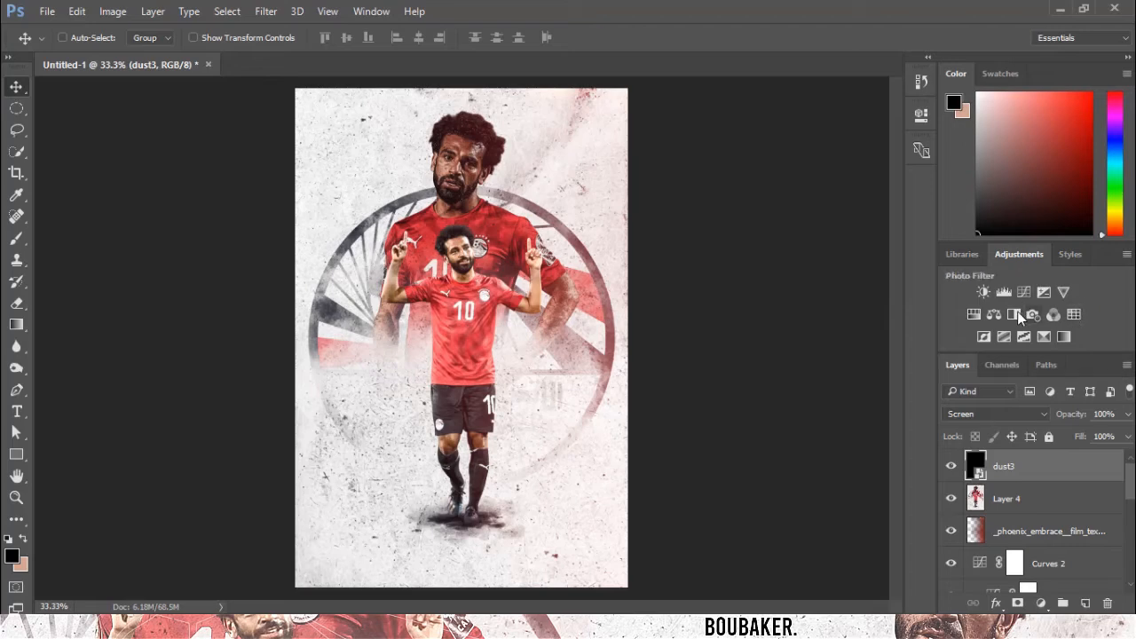
pyautogui.click(994, 314)
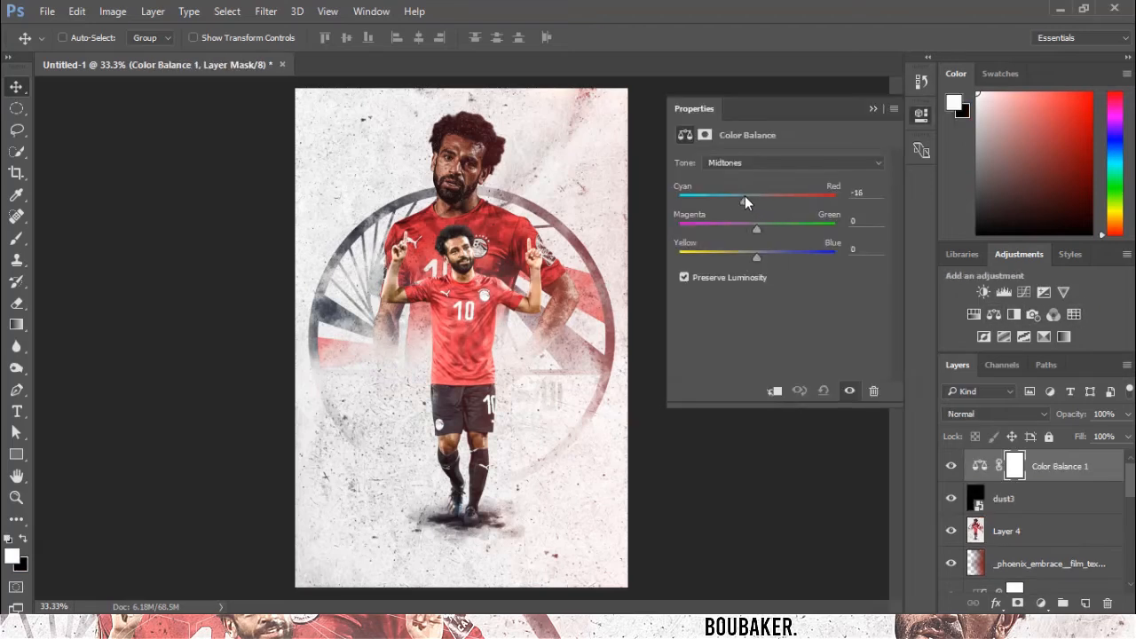
pyautogui.press('Delete')
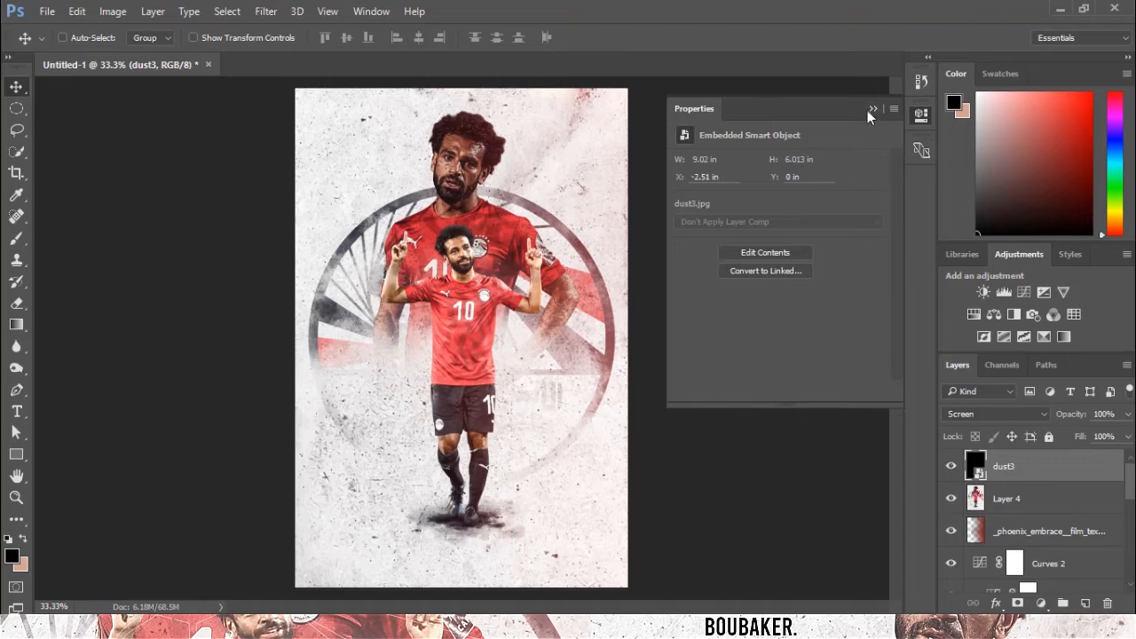
pyautogui.click(870, 109)
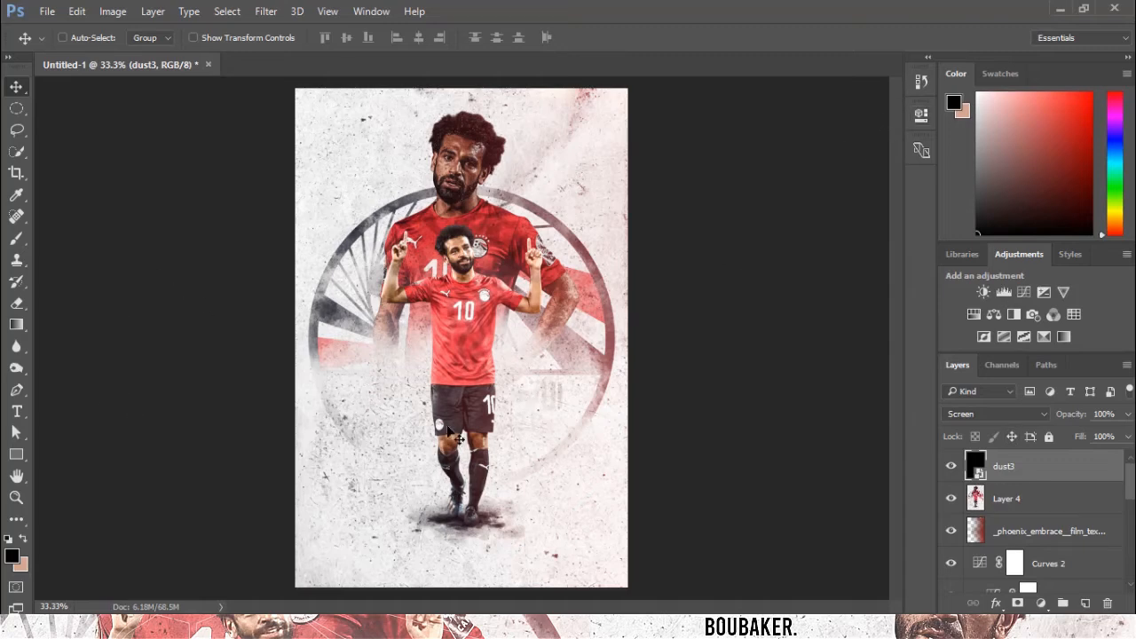
# Duplicate the Egyptian FA logo layer to the top of the layer stack.
pyautogui.scroll(-5, 1003, 514)
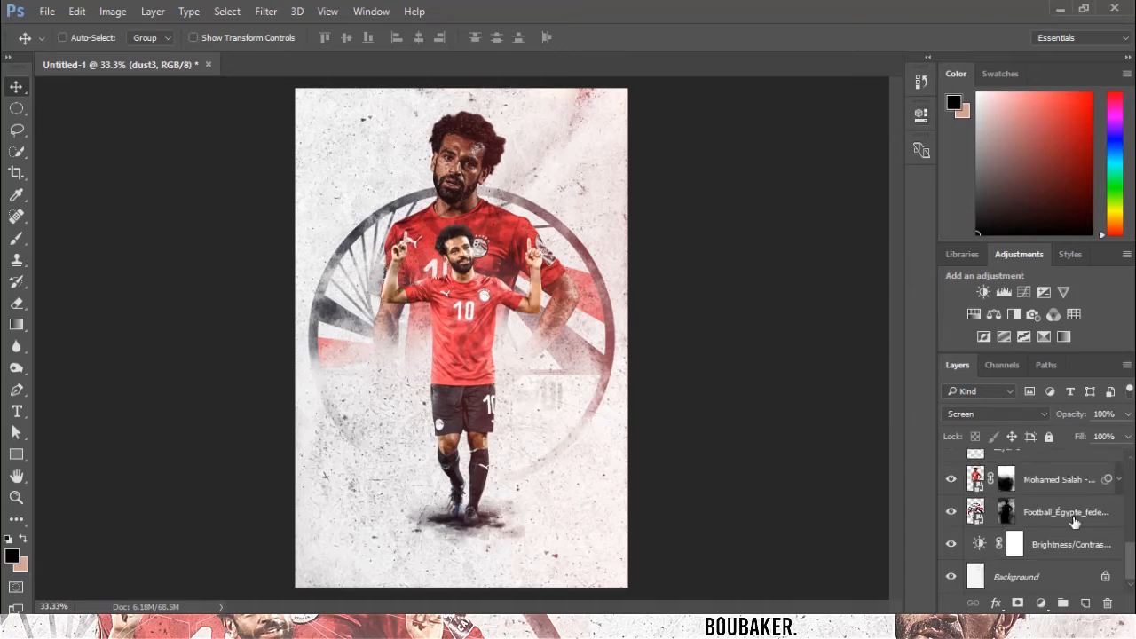
pyautogui.moveTo(1071, 523); pyautogui.dragTo(1046, 381)
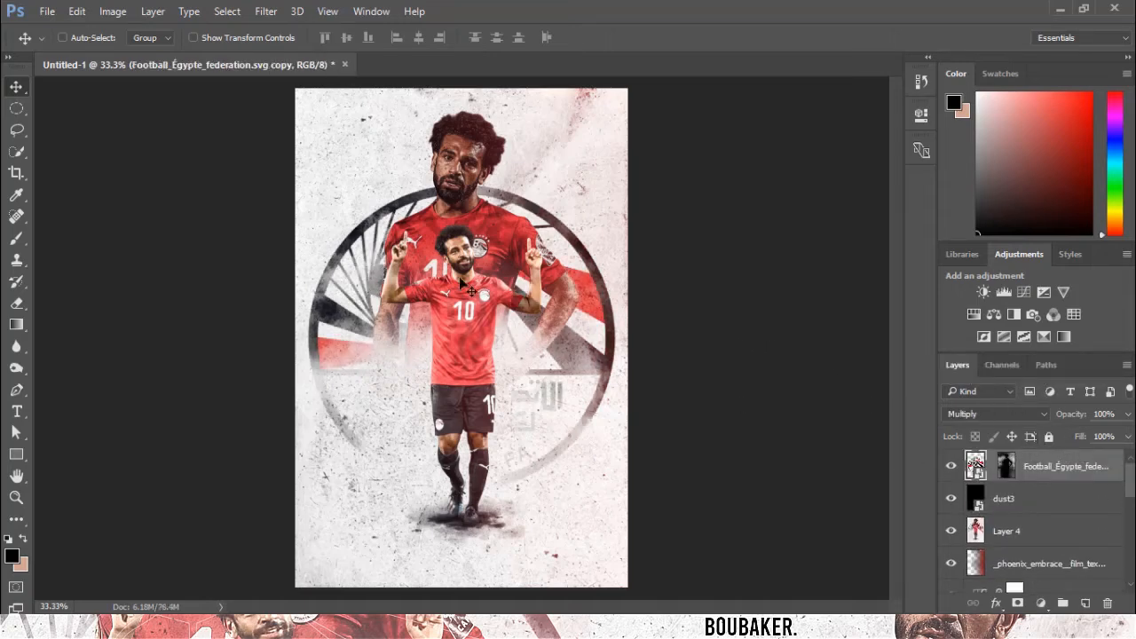
# Shrink the logo copy into a small badge at the poster's bottom centre and delete its layer mask.
pyautogui.hotkey('ctrl', 't')
pyautogui.moveTo(616, 493); pyautogui.dragTo(495, 565)
pyautogui.press('Return')
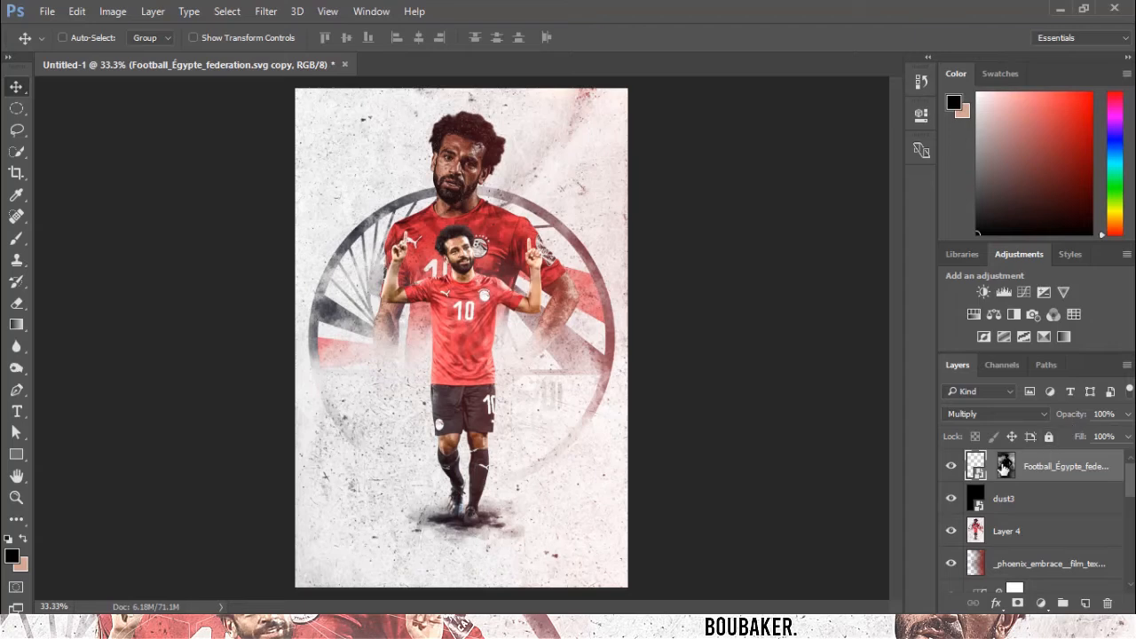
pyautogui.moveTo(1005, 468); pyautogui.dragTo(1108, 603)
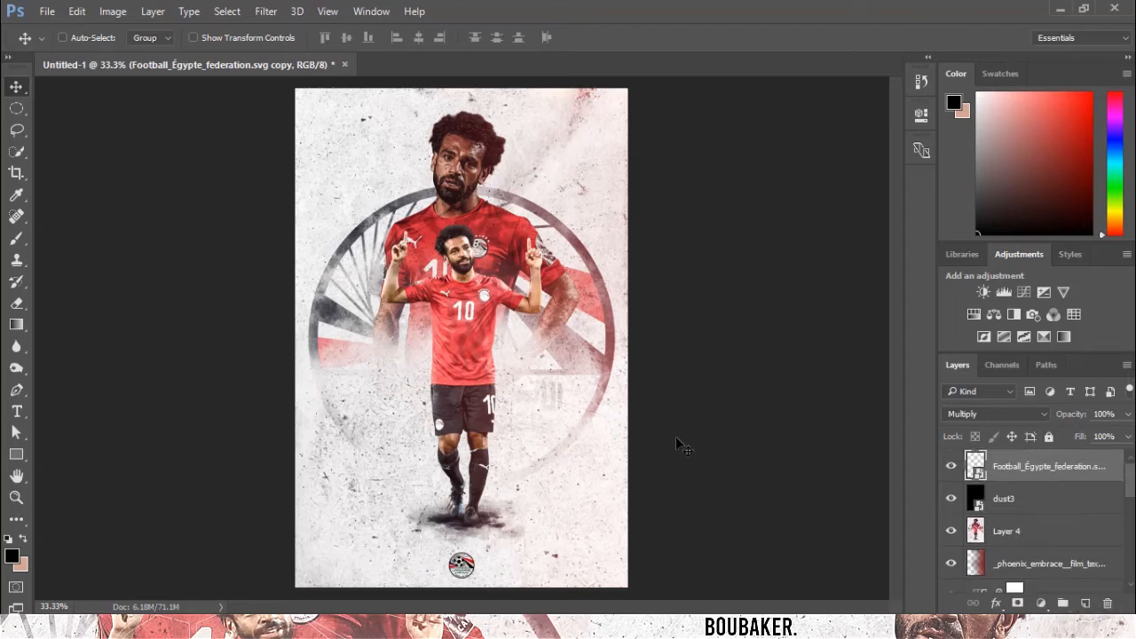
# Reposition the small Egyptian FA logo badge slightly at the poster's bottom centre.
pyautogui.hotkey('ctrl', 't')
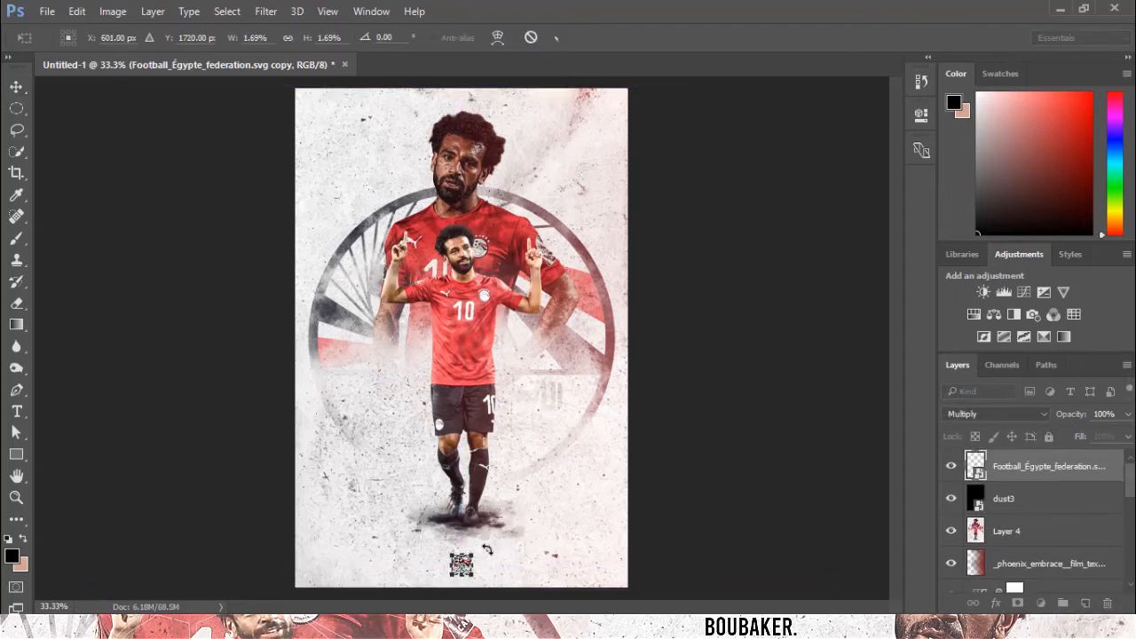
pyautogui.press('Return')
pyautogui.moveTo(487, 577); pyautogui.dragTo(483, 576)
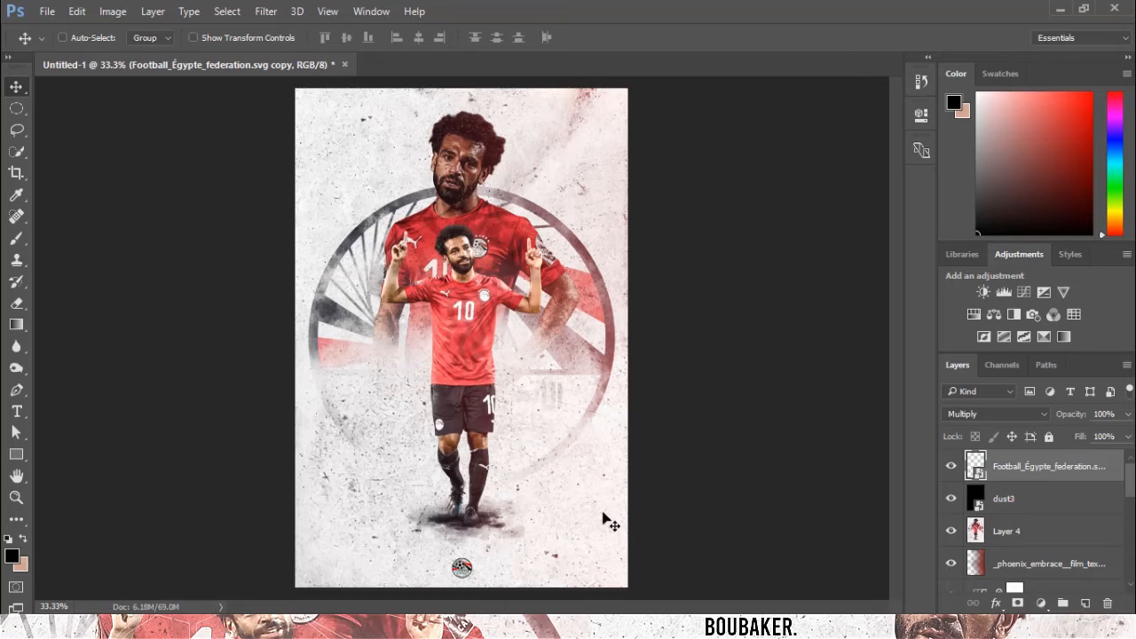
# Add a Brightness/Contrast adjustment layer and lower the brightness.
pyautogui.click(983, 292)
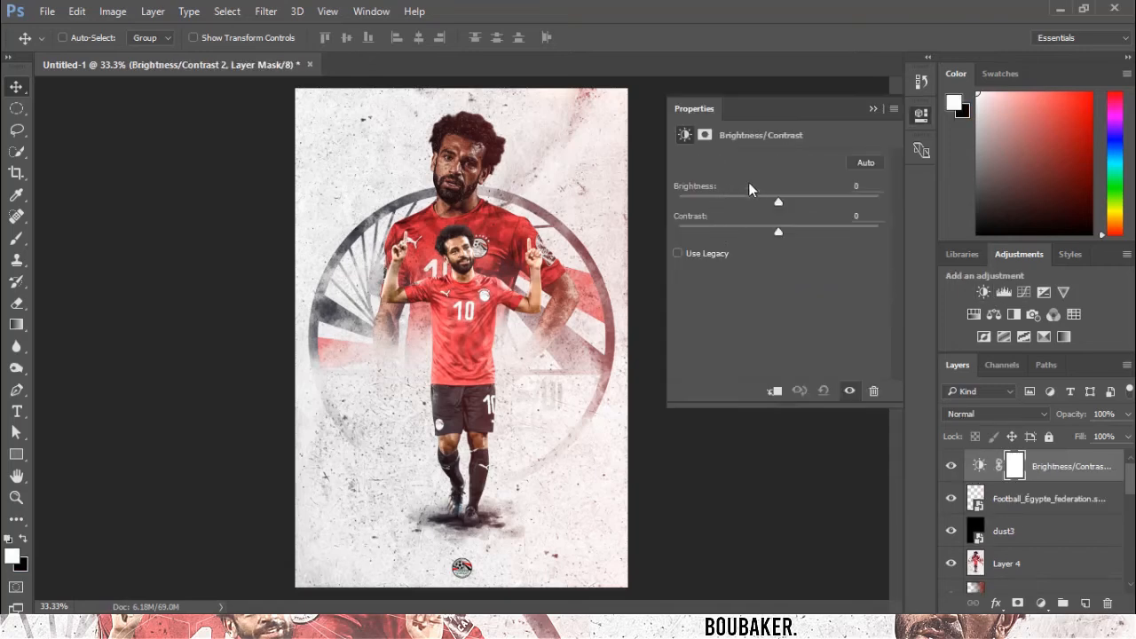
pyautogui.moveTo(778, 199); pyautogui.dragTo(747, 230)
# Add a Vibrance adjustment layer and lower the vibrance slightly.
pyautogui.click(1063, 292)
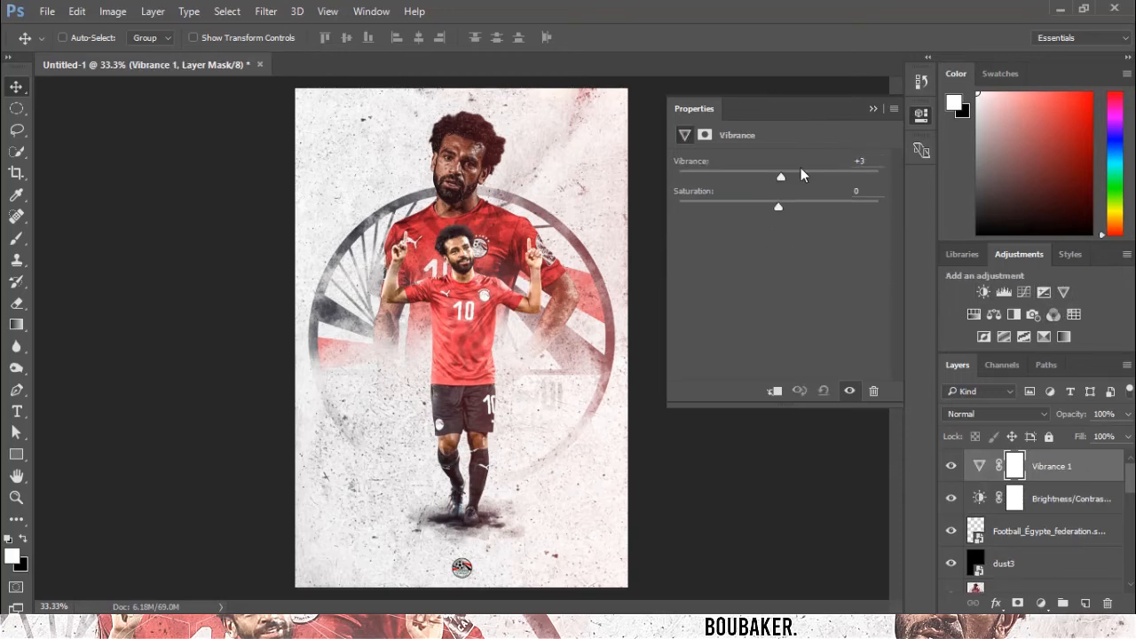
pyautogui.moveTo(801, 174); pyautogui.dragTo(770, 200)
pyautogui.click(872, 108)
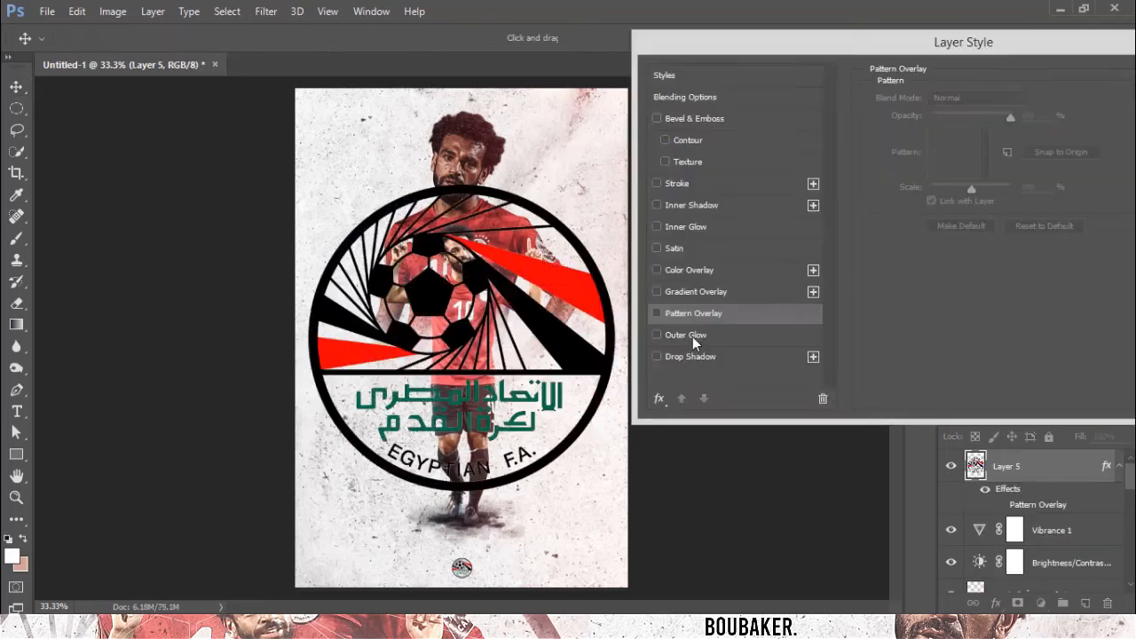
# Set the large logo layer's fill opacity to 0% and its Outer Glow opacity to 100% with a smaller size.
pyautogui.click(692, 336)
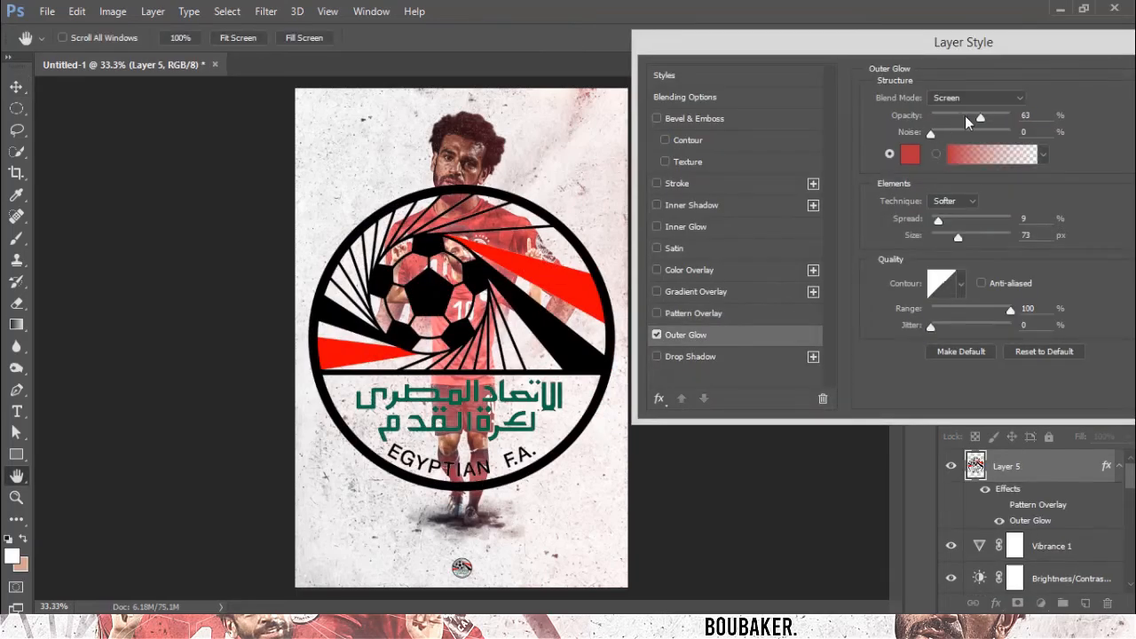
pyautogui.click(741, 99)
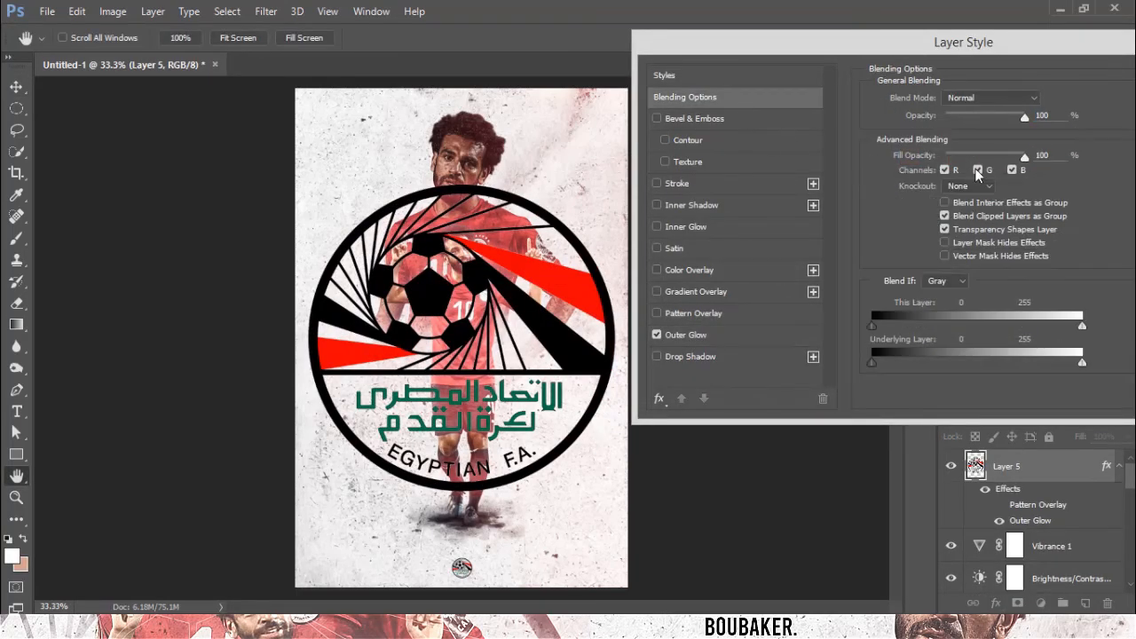
pyautogui.moveTo(978, 156); pyautogui.dragTo(831, 167)
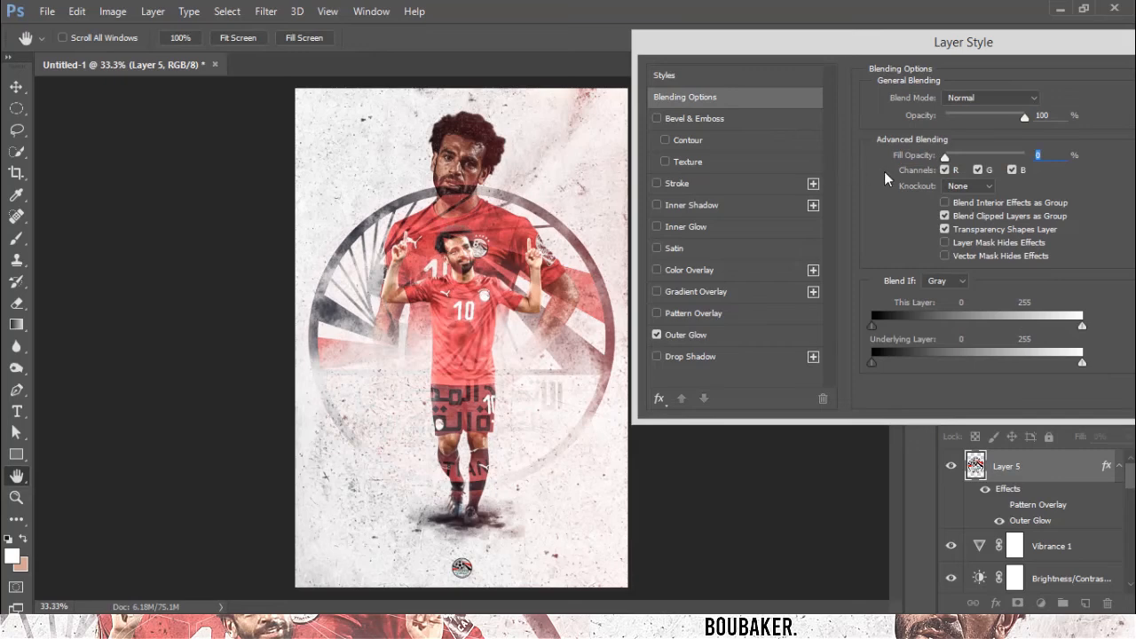
pyautogui.click(714, 332)
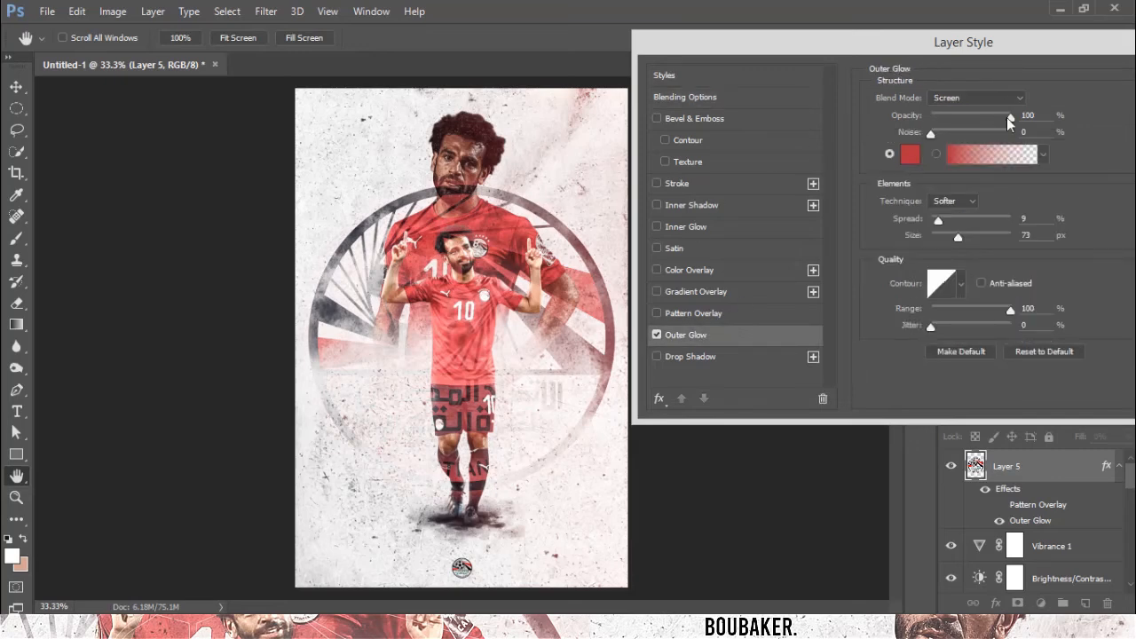
pyautogui.moveTo(1007, 117); pyautogui.dragTo(1109, 130)
pyautogui.moveTo(956, 242)
pyautogui.mouseDown()
pyautogui.moveTo(980, 242)
pyautogui.moveTo(949, 244)
pyautogui.mouseUp()
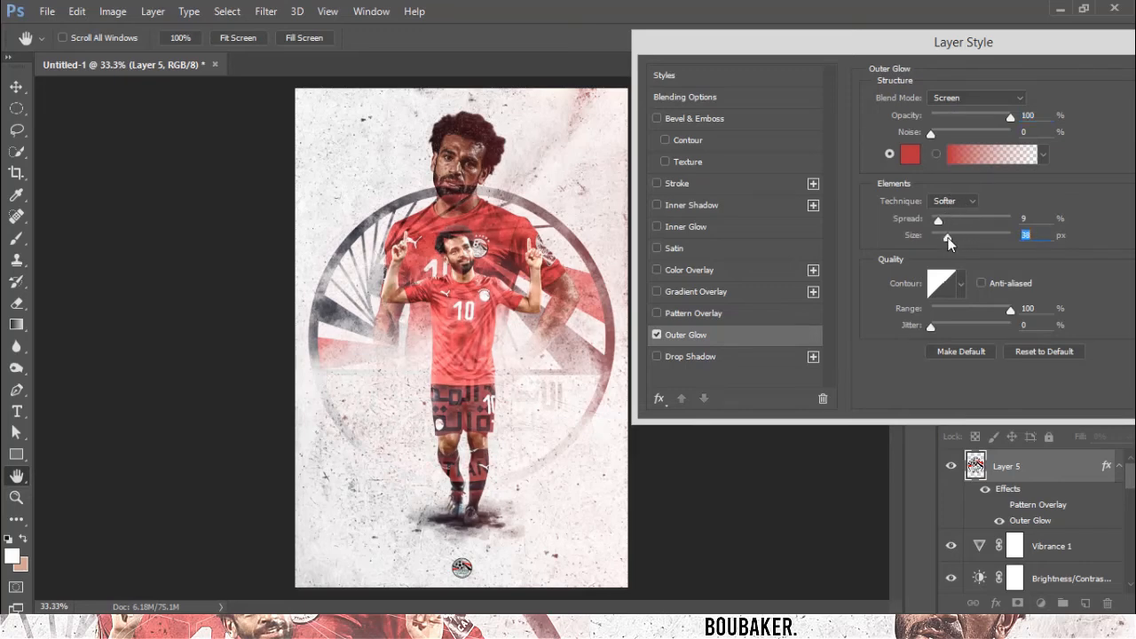
pyautogui.press('Return')
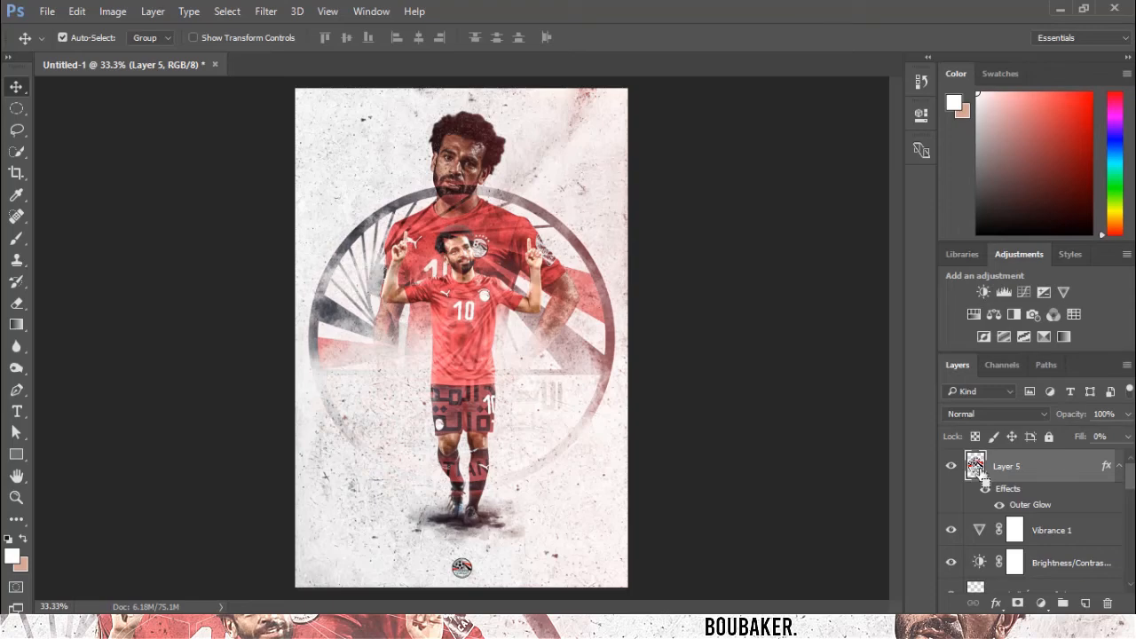
# Load the large logo layer's outline as a selection and convert it into a work path.
pyautogui.keyDown('ctrl'); pyautogui.click(975, 465); pyautogui.keyUp('ctrl')
pyautogui.click(1047, 366)
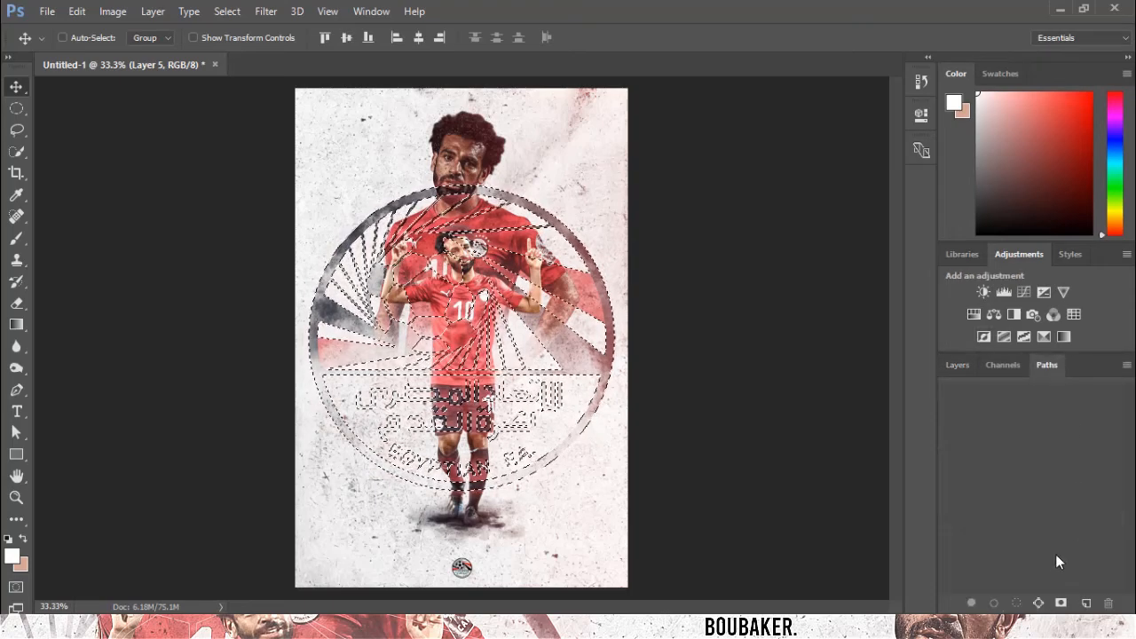
pyautogui.click(1038, 602)
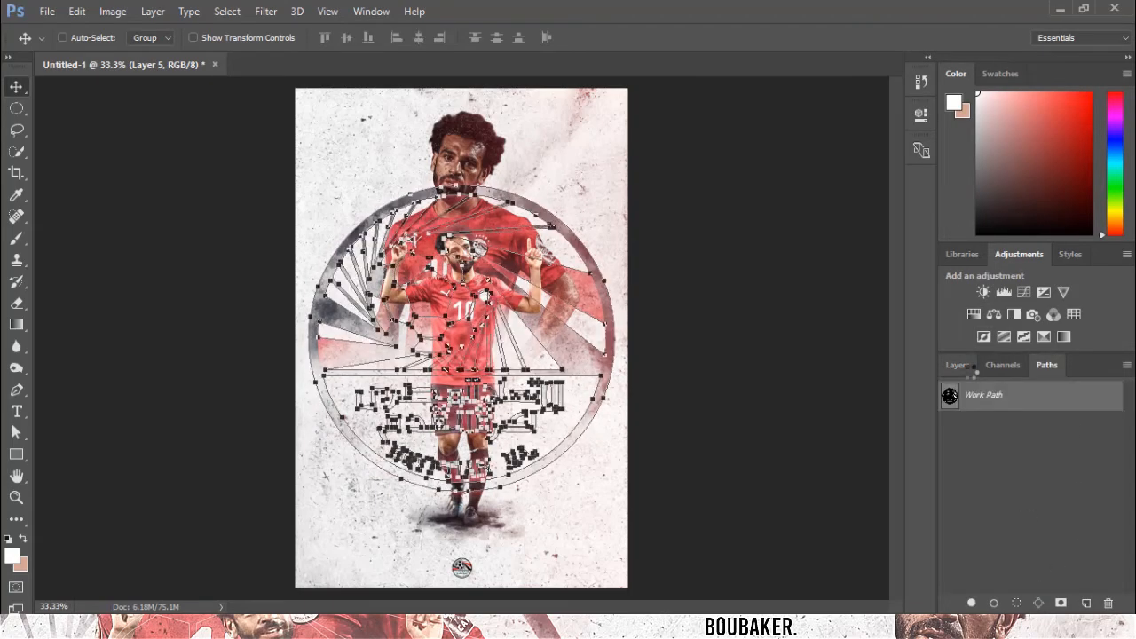
pyautogui.click(957, 366)
# Choose a soft round brush and stroke the logo work path with it on the logo layer.
pyautogui.click(16, 389)
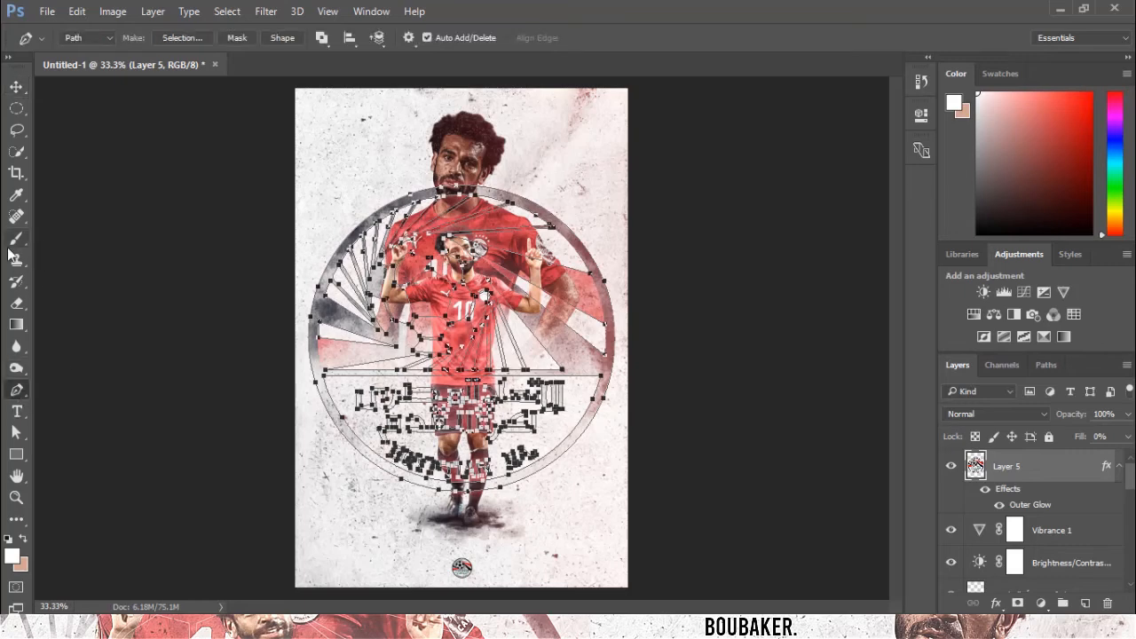
pyautogui.click(16, 238)
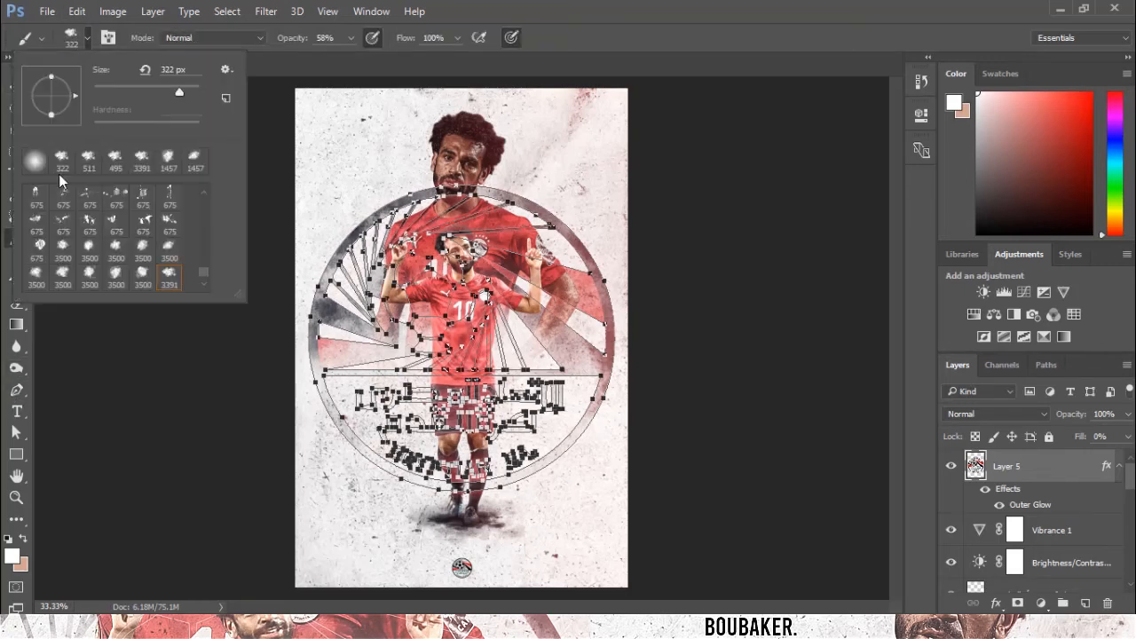
pyautogui.scroll(5, 107, 230)
pyautogui.click(36, 197)
pyautogui.click(19, 396)
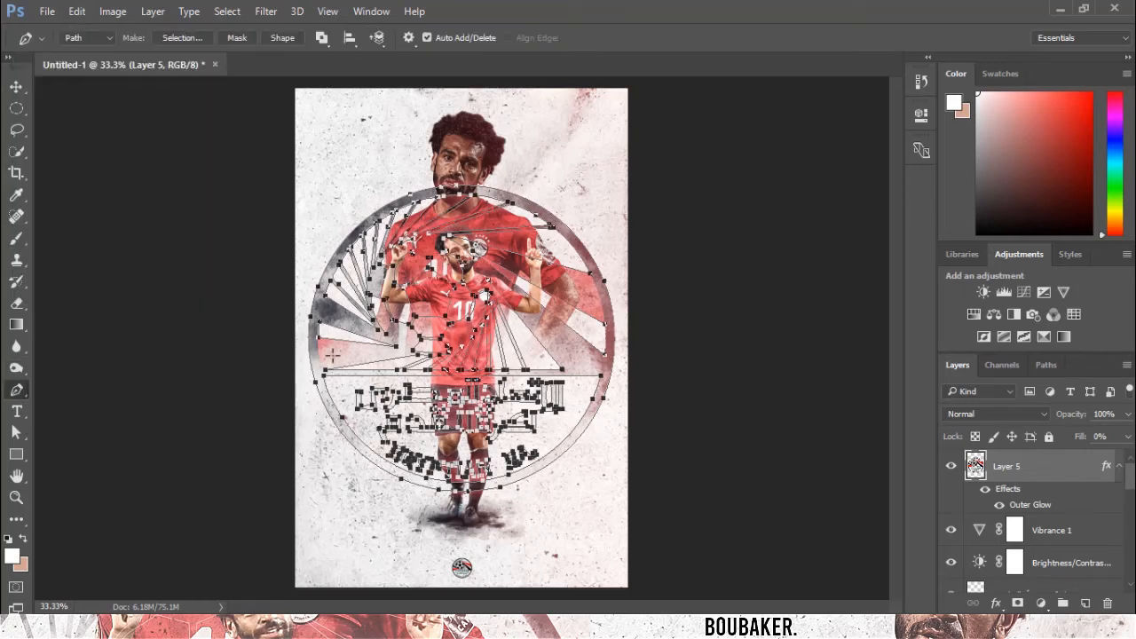
pyautogui.rightClick(359, 372)
pyautogui.click(407, 326)
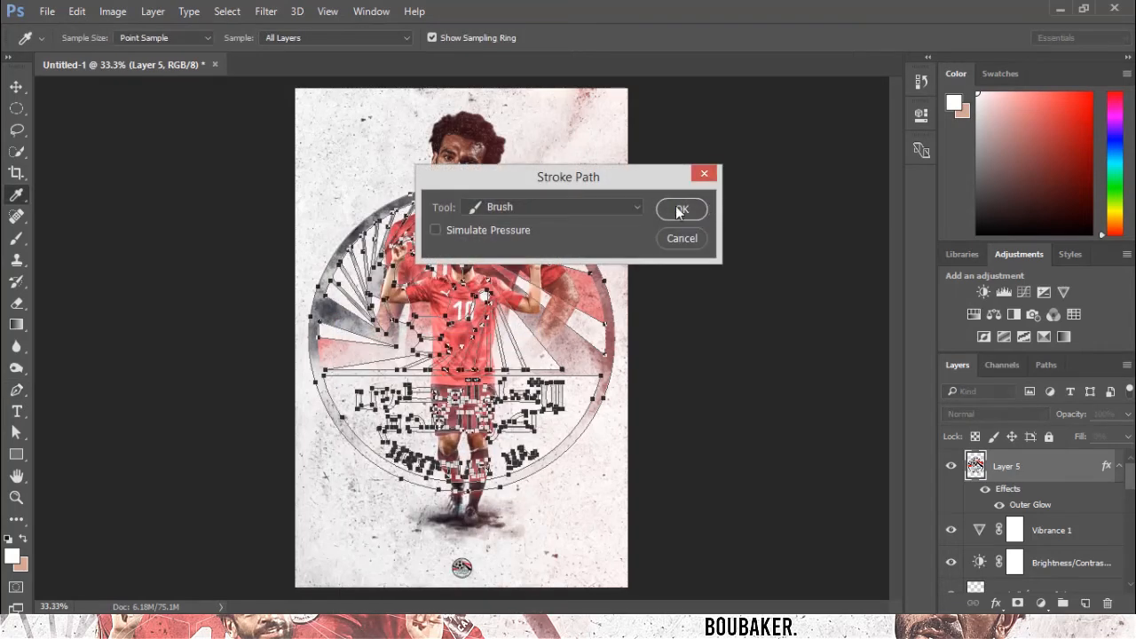
pyautogui.click(680, 210)
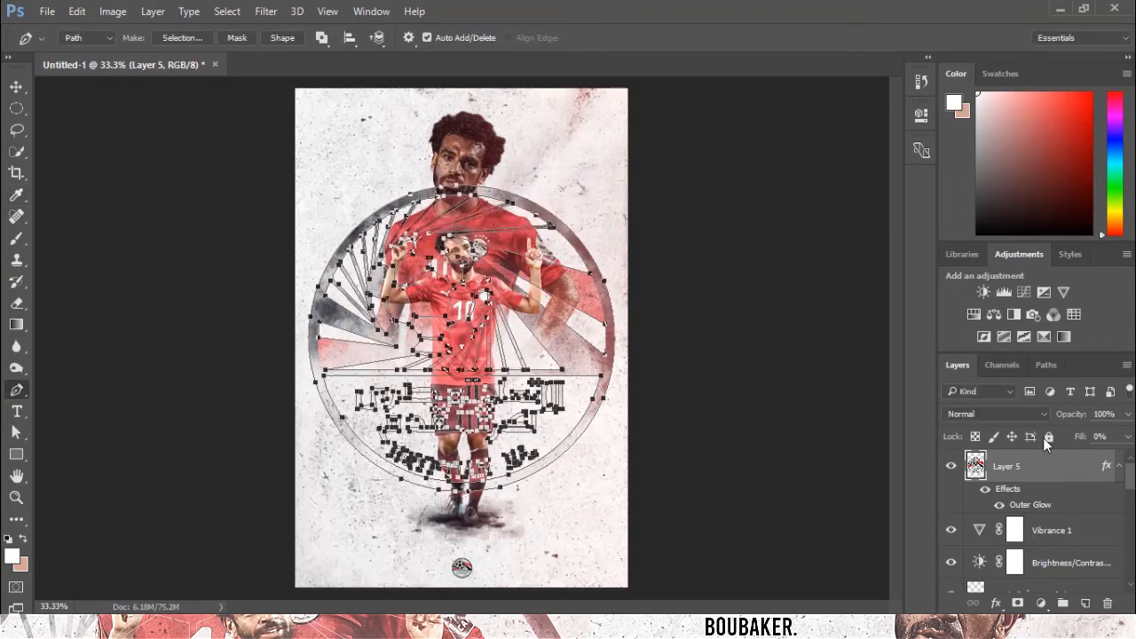
# Create a new layer, stroke the work path on it with the brush, and delete the path.
pyautogui.click(1084, 603)
pyautogui.rightClick(577, 168)
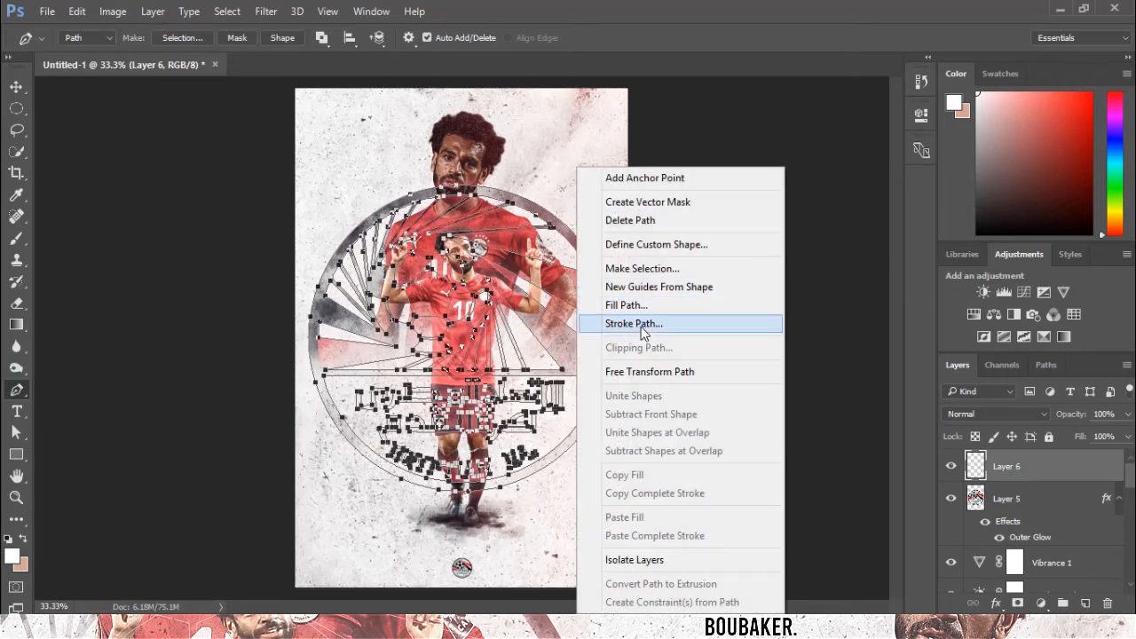
pyautogui.click(641, 324)
pyautogui.click(676, 211)
pyautogui.rightClick(619, 228)
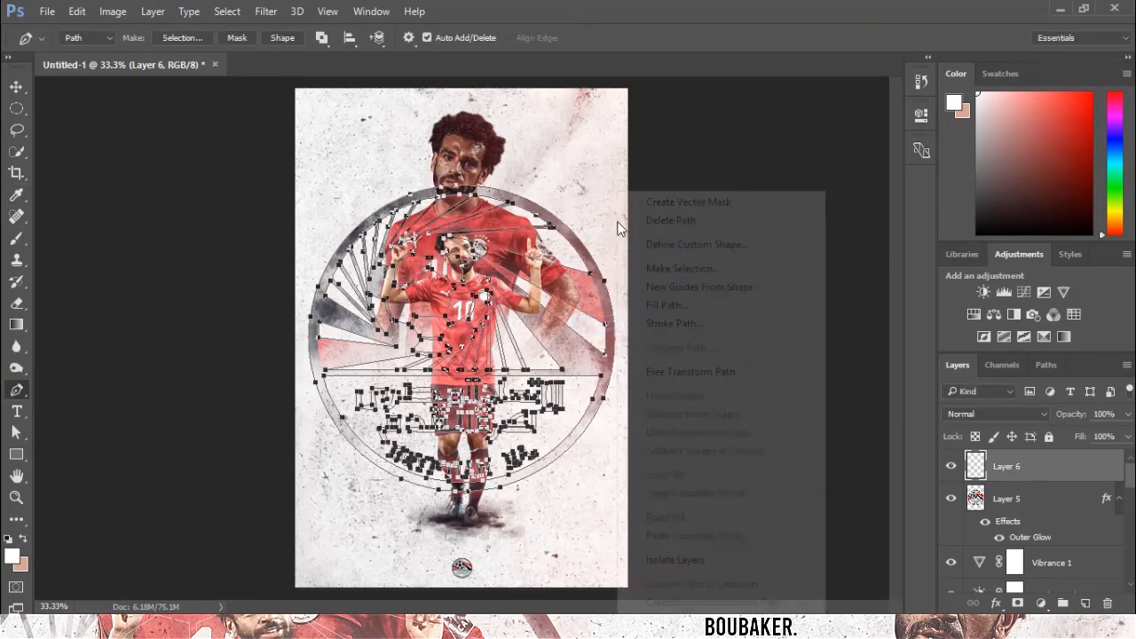
pyautogui.click(673, 220)
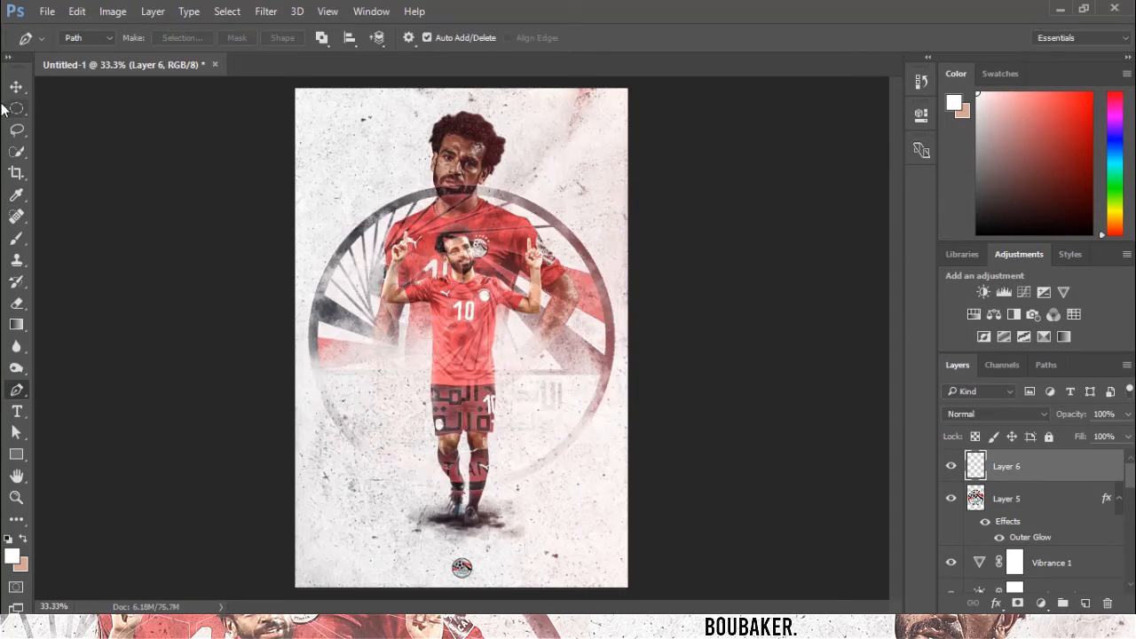
# Move the Outer Glow effect from the logo layer onto the new stroke layer.
pyautogui.click(16, 87)
pyautogui.moveTo(1001, 522); pyautogui.dragTo(1027, 477)
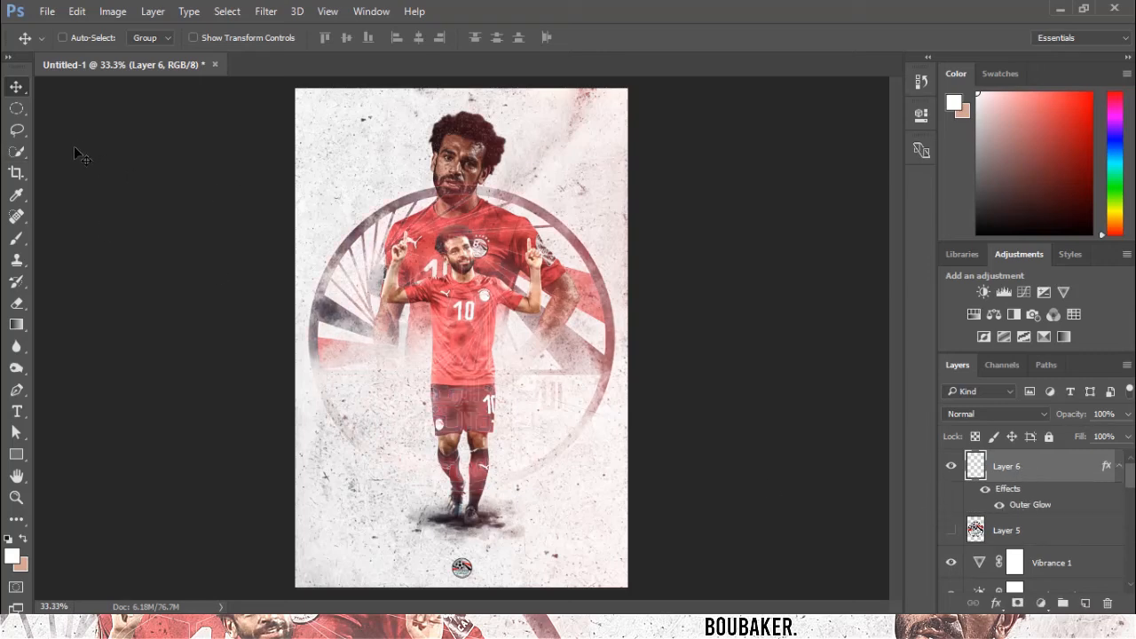
# Reduce the Outer Glow size on the stroke layer.
pyautogui.doubleClick(1029, 504)
pyautogui.moveTo(667, 96); pyautogui.dragTo(1028, 18)
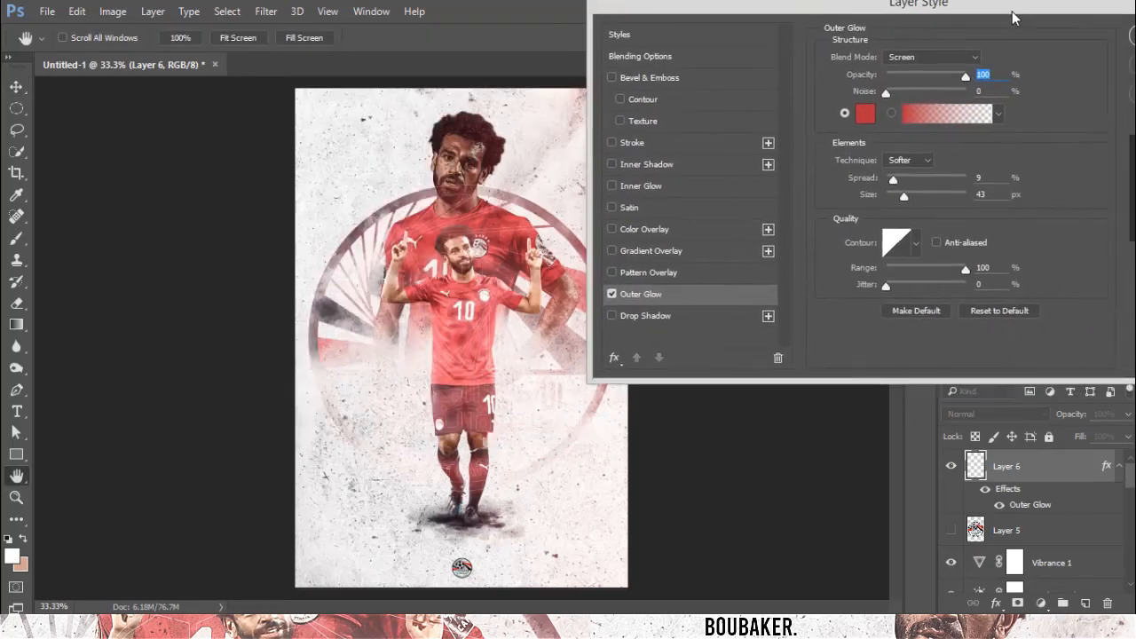
pyautogui.moveTo(909, 206); pyautogui.dragTo(899, 209)
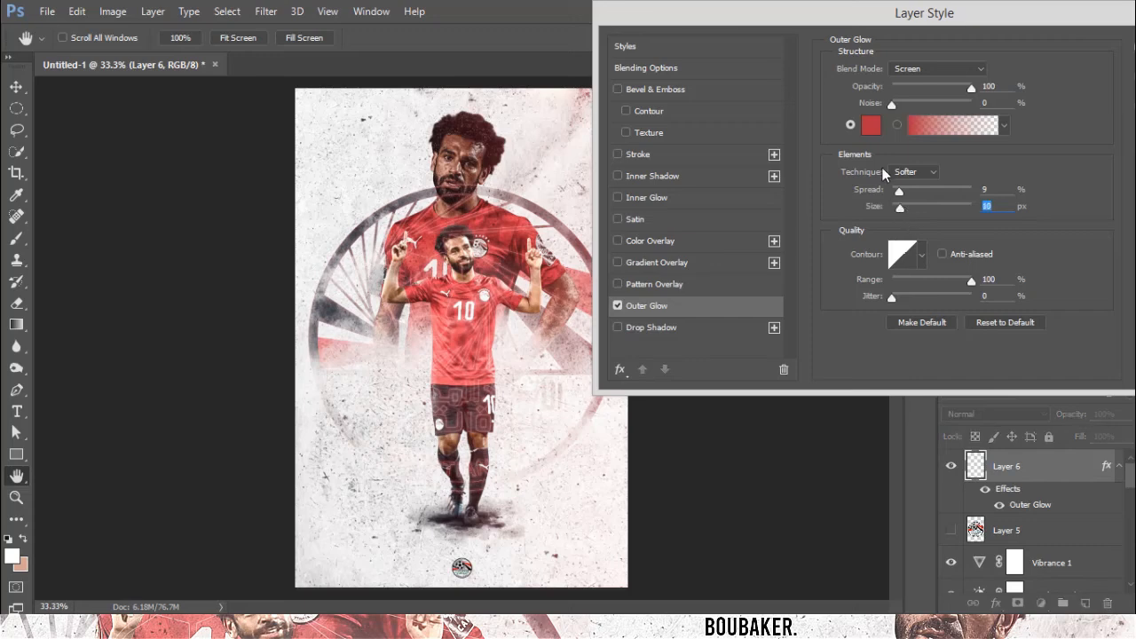
pyautogui.click(916, 84)
pyautogui.press('Return')
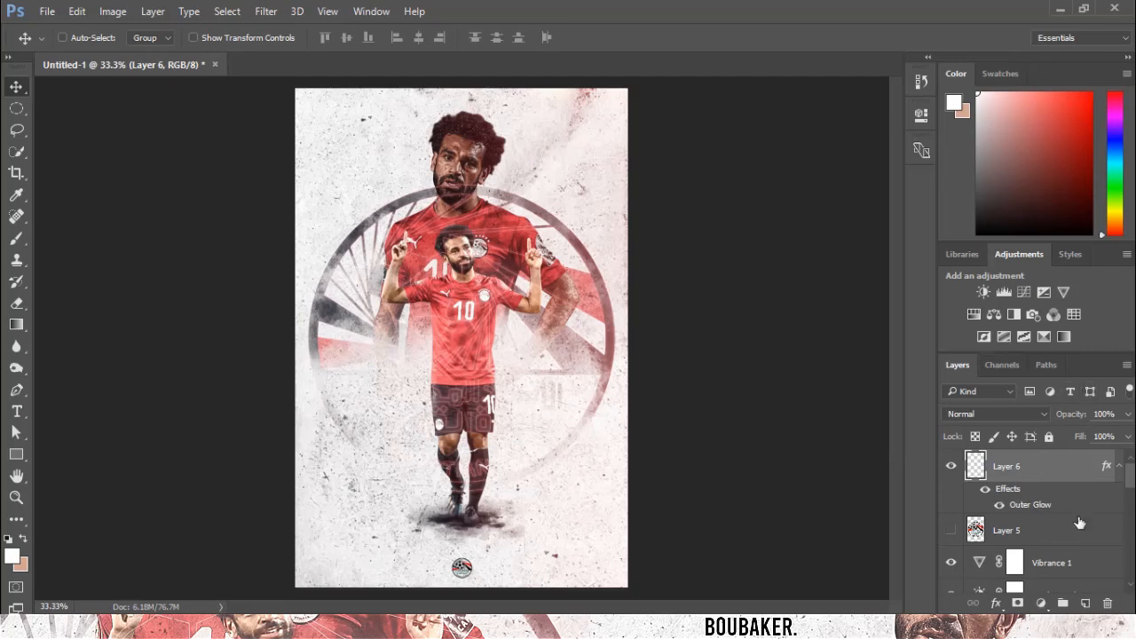
# Add a Levels adjustment layer and nudge the black and midtone input sliders up slightly.
pyautogui.click(1119, 468)
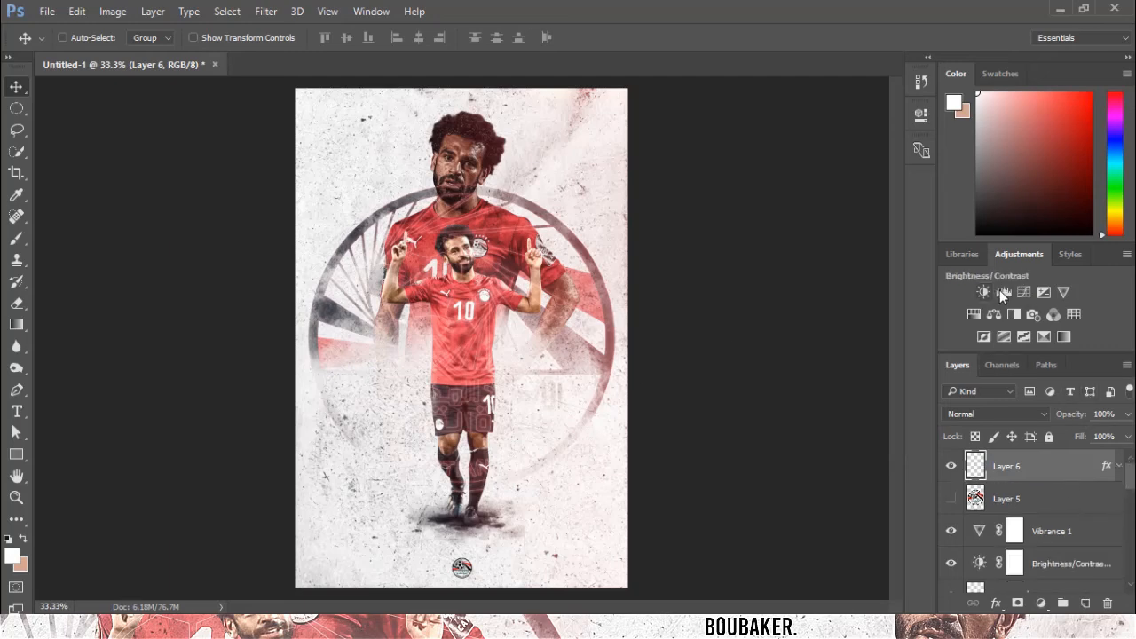
pyautogui.click(1002, 292)
pyautogui.moveTo(698, 280); pyautogui.dragTo(708, 282)
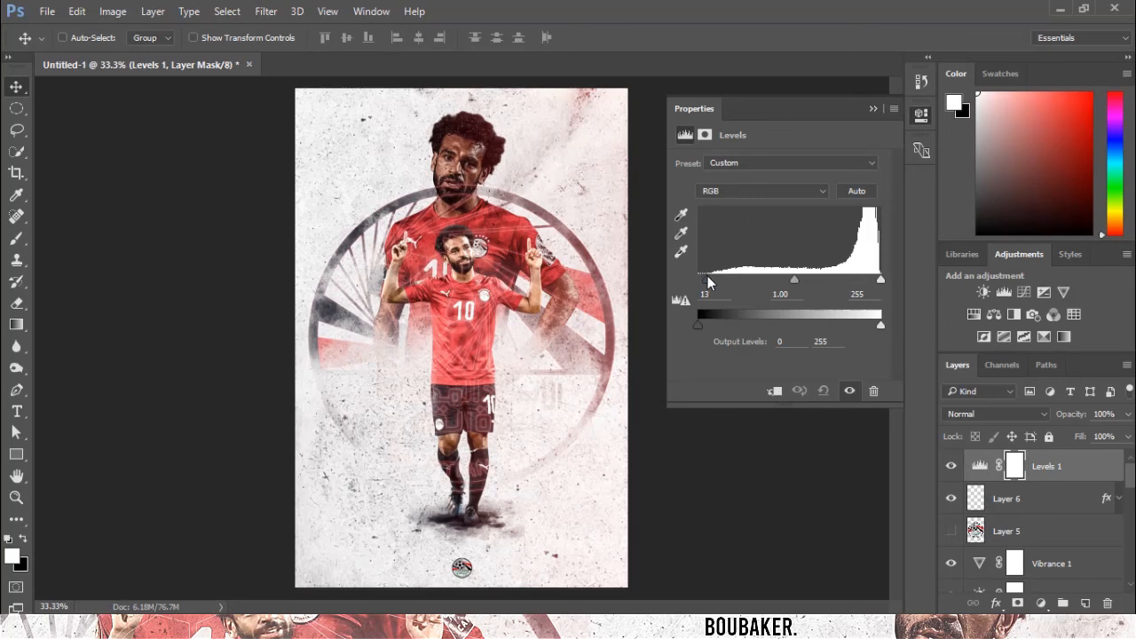
pyautogui.moveTo(789, 280); pyautogui.dragTo(793, 282)
# Erase part of the stroke layer with a soft round Eraser and toggle its visibility to compare.
pyautogui.click(1067, 499)
pyautogui.click(16, 302)
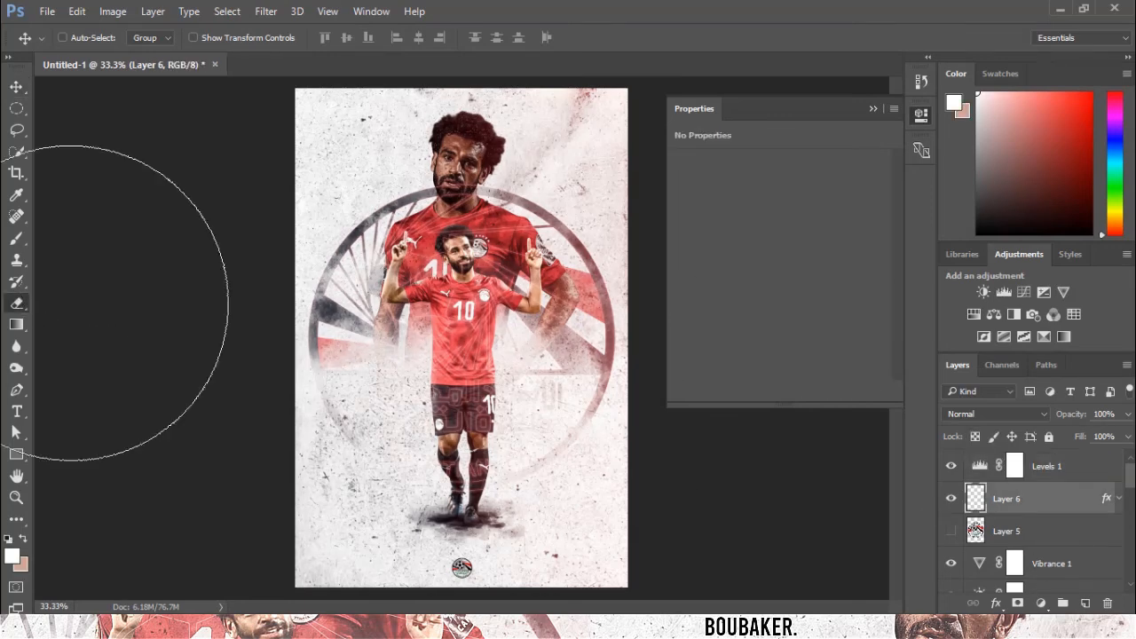
pyautogui.click(86, 37)
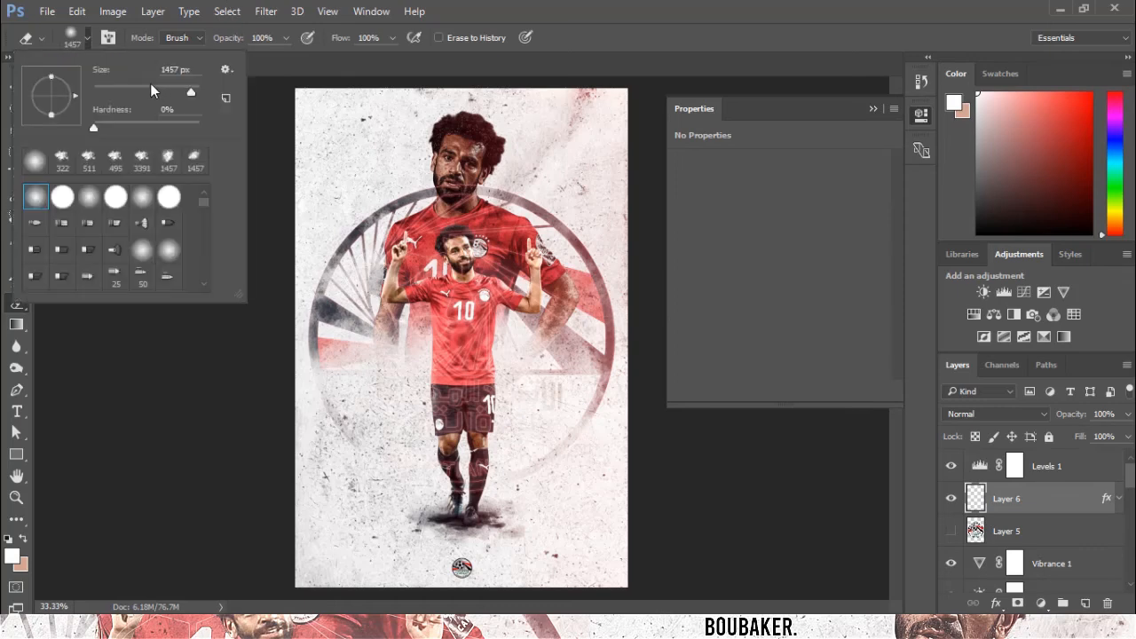
pyautogui.click(465, 269)
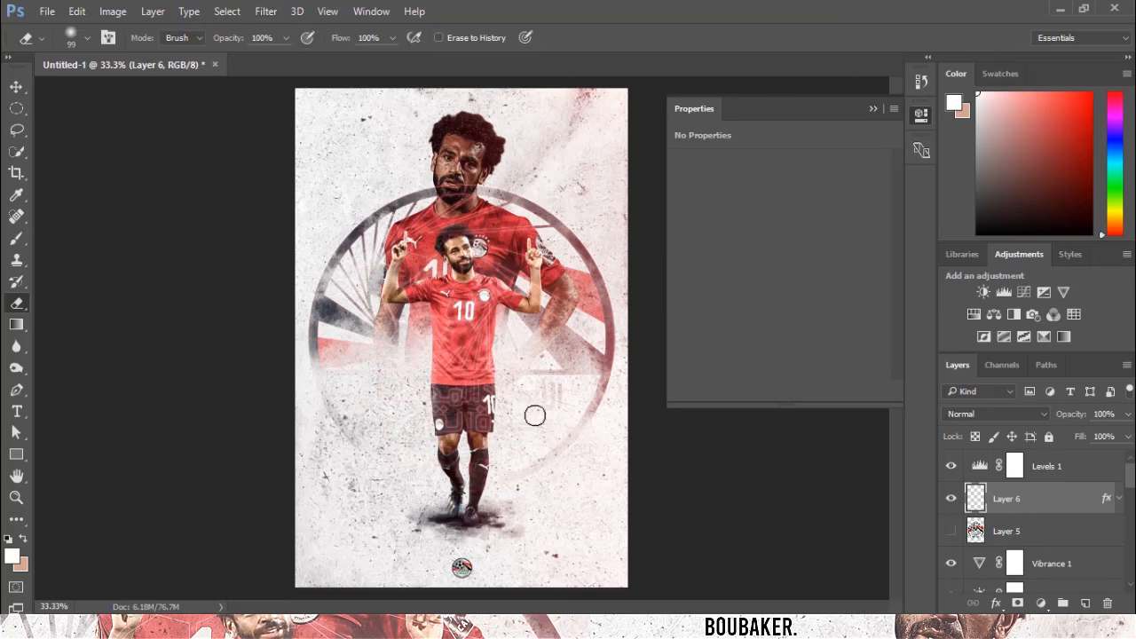
pyautogui.click(950, 498)
pyautogui.click(950, 498)
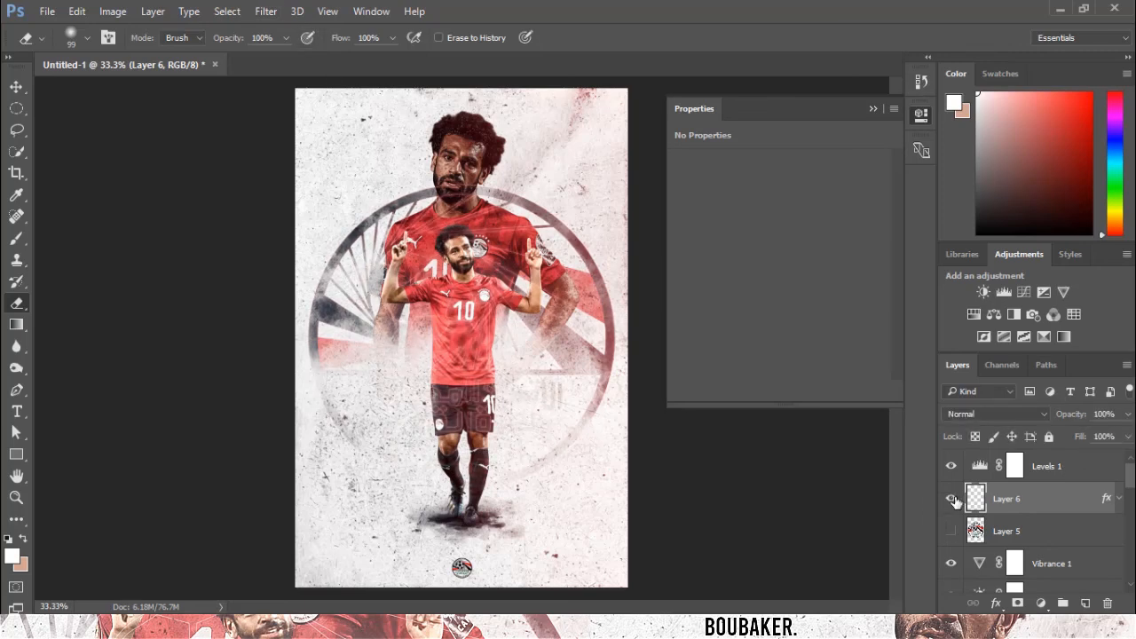